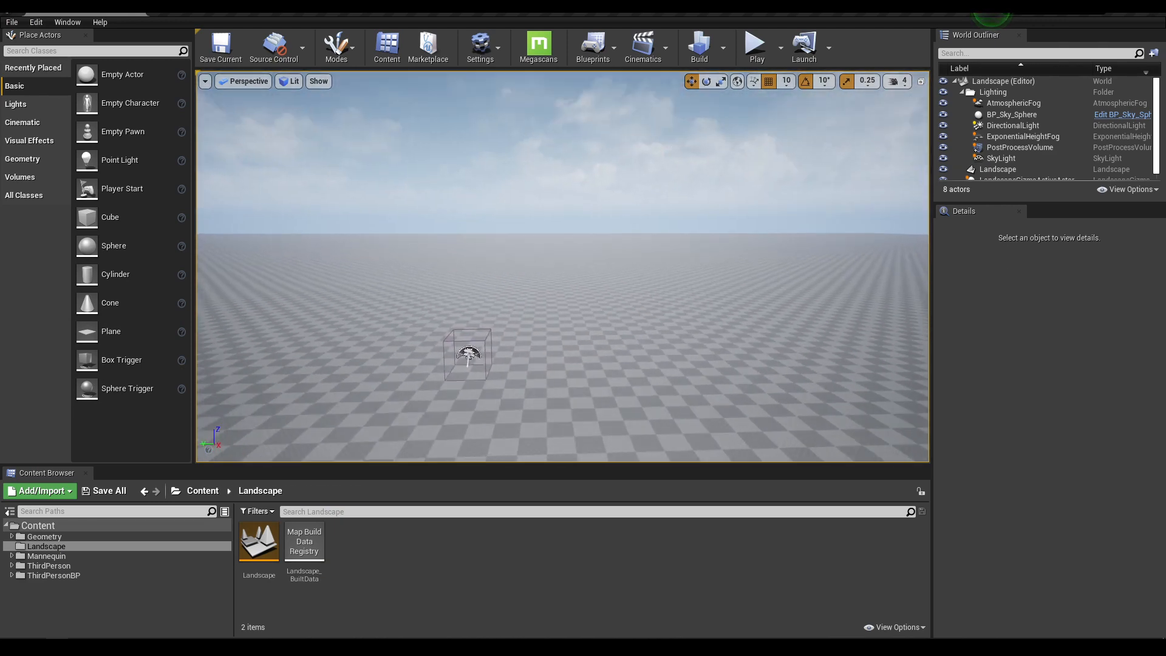
Step: Create a new material named Landscape_Mat in the Landscape content folder
{"action": "right_click", "coordinate": [397, 540]}
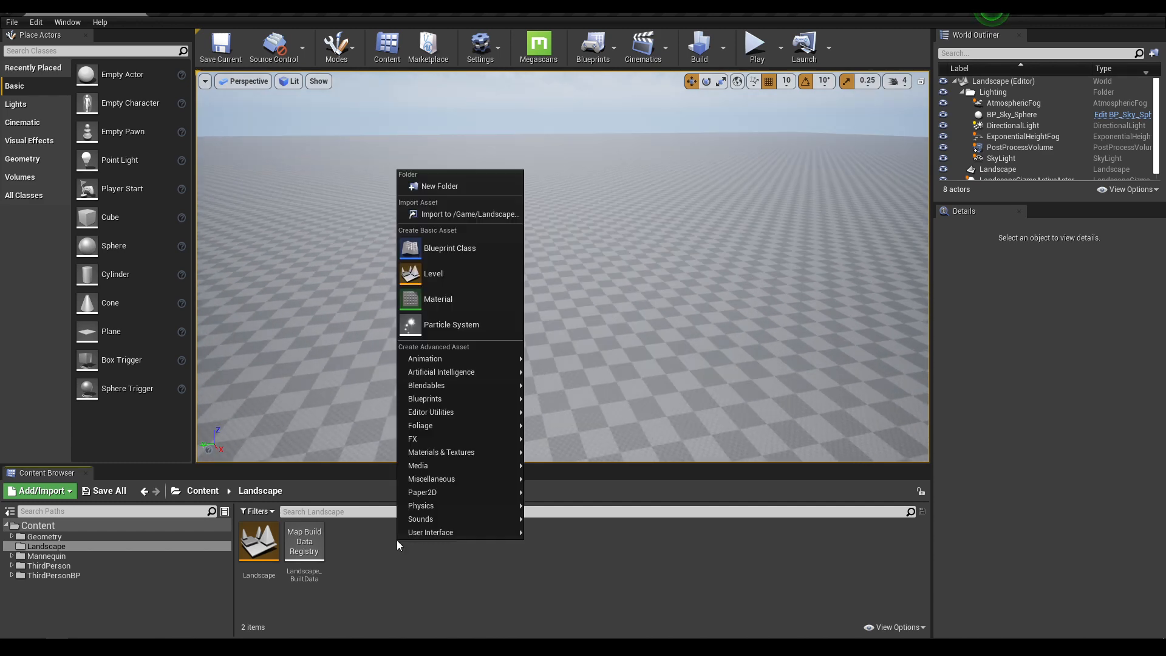
{"action": "left_click", "coordinate": [438, 299]}
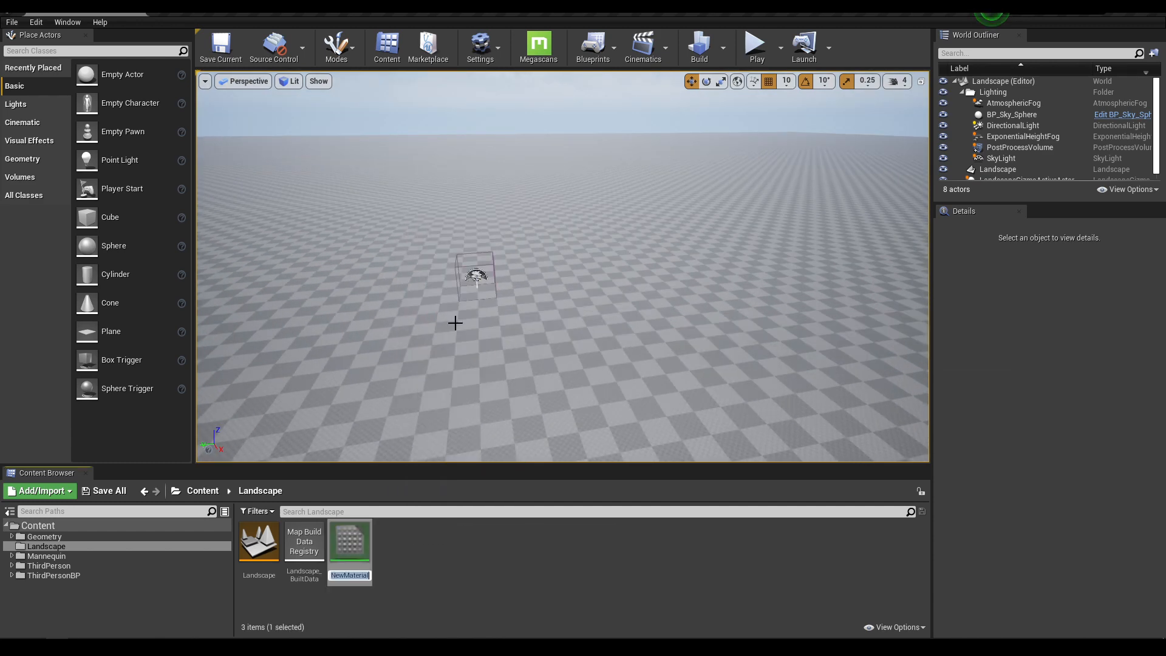
{"action": "type", "text": "Landscape_Mat"}
{"action": "key", "text": "Return"}
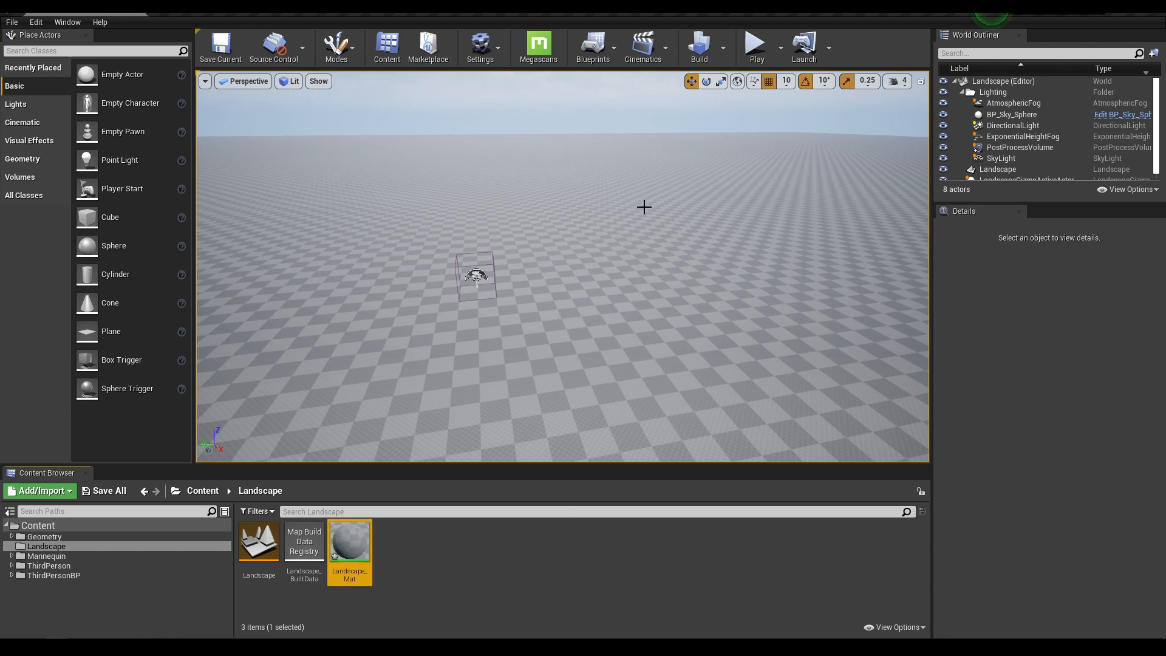
Step: Assign Landscape_Mat as the landscape's Landscape Material and save
{"action": "left_click", "coordinate": [569, 372]}
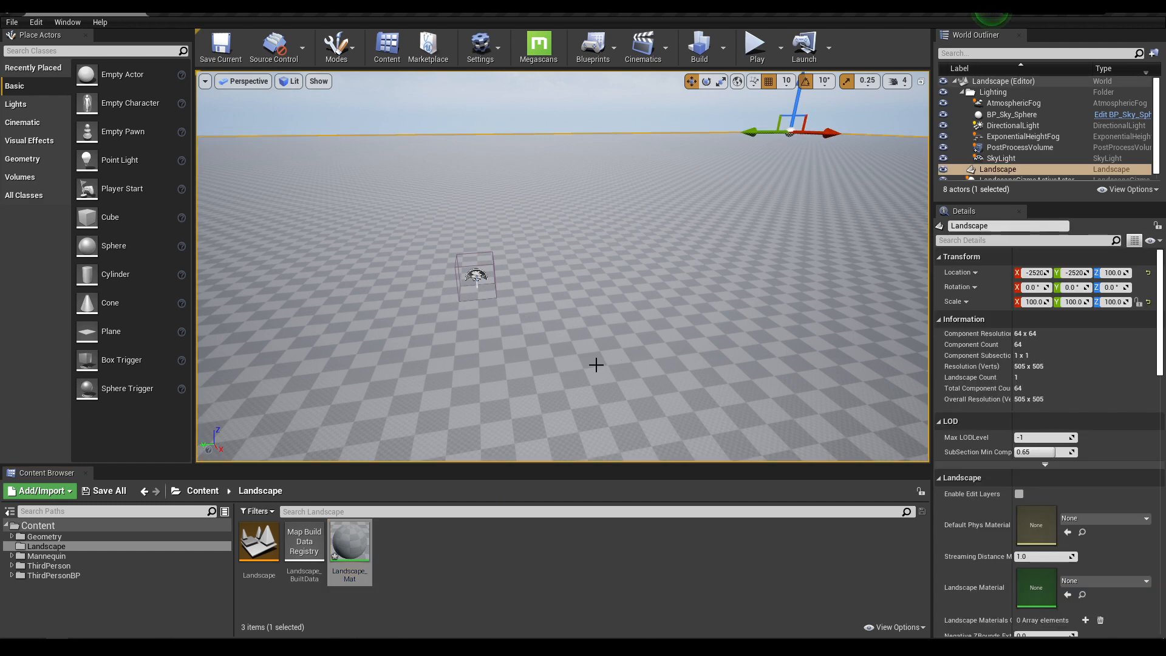
{"action": "scroll", "coordinate": [1067, 451], "scroll_direction": "down", "scroll_amount": 3}
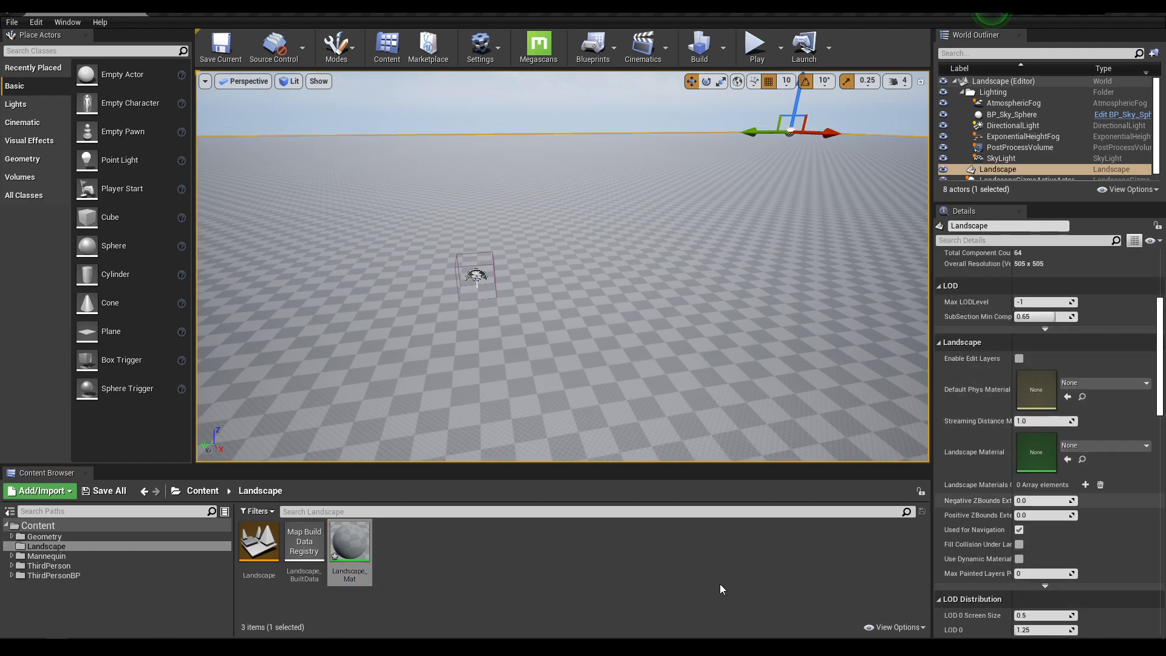
{"action": "left_click_drag", "start_coordinate": [362, 556], "coordinate": [1032, 453]}
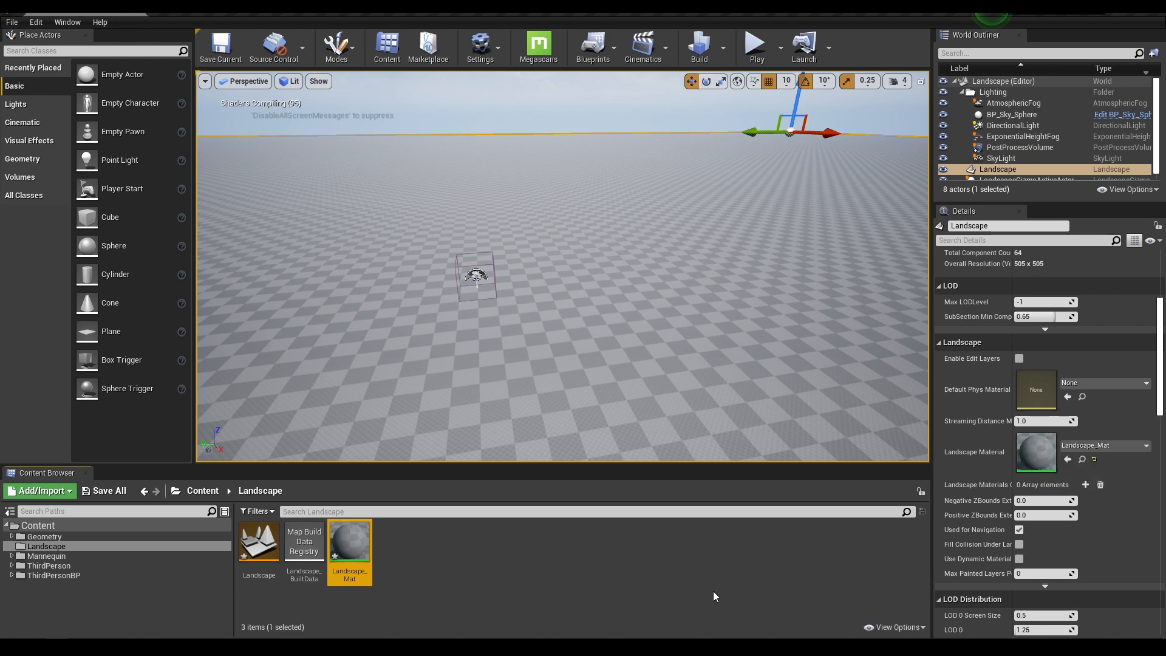
{"action": "key", "text": "ctrl+s"}
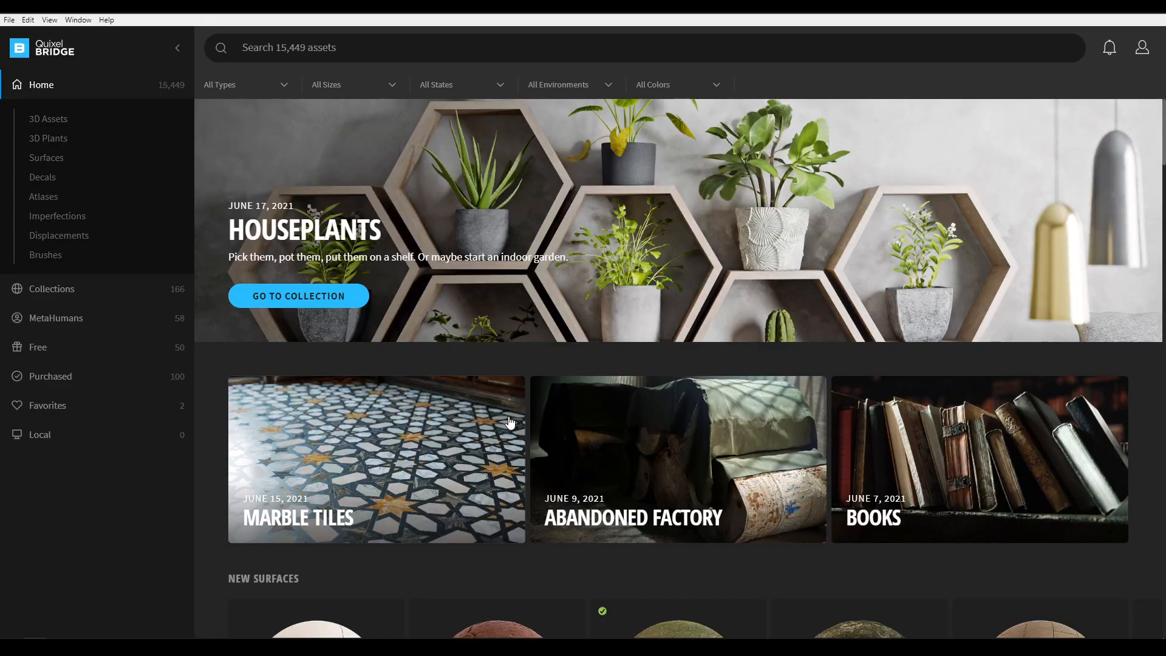
Step: In Quixel Bridge, check the Unreal Engine entry in the plugin manager and close it
{"action": "left_click", "coordinate": [29, 21]}
{"action": "left_click", "coordinate": [49, 50]}
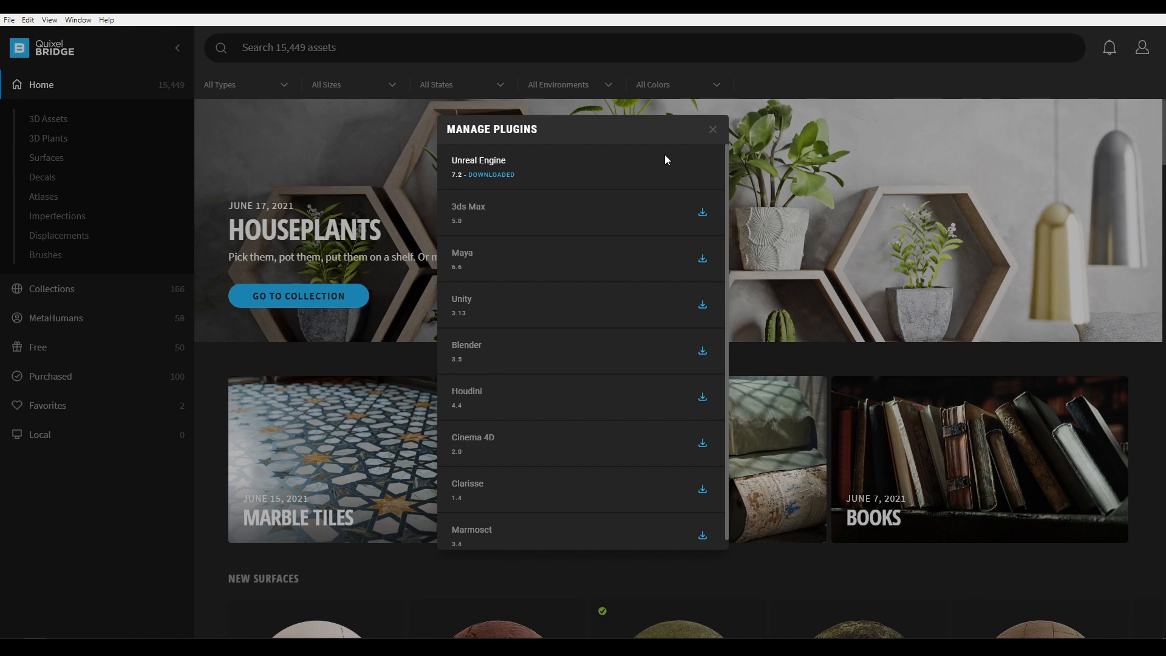
{"action": "left_click", "coordinate": [713, 130]}
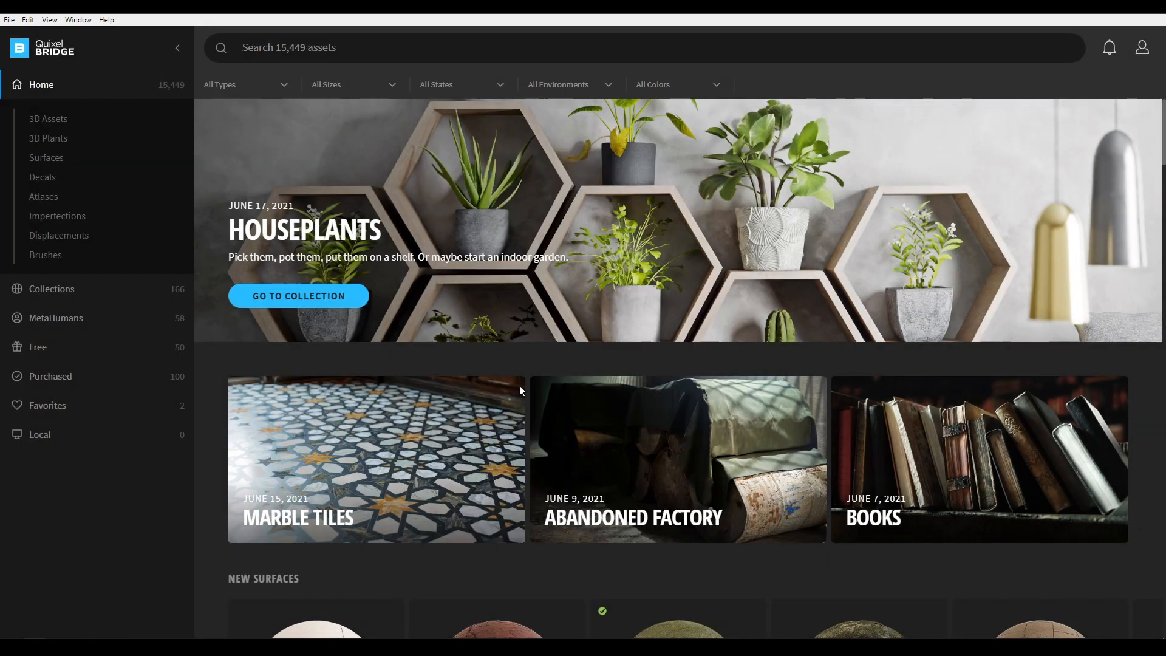
Step: Find the Forest Ground surface among the purchased surfaces and open its details
{"action": "left_click", "coordinate": [49, 376]}
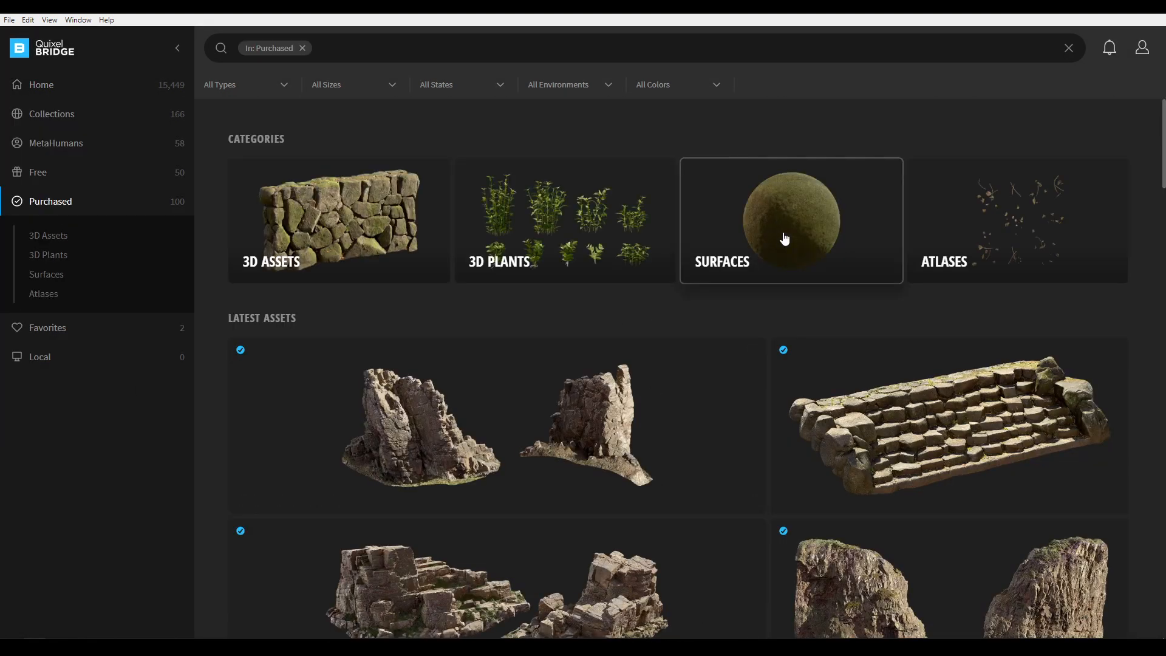
{"action": "left_click", "coordinate": [781, 241]}
{"action": "scroll", "coordinate": [591, 413], "scroll_direction": "down", "scroll_amount": 10}
{"action": "scroll", "coordinate": [605, 399], "scroll_direction": "up", "scroll_amount": 2}
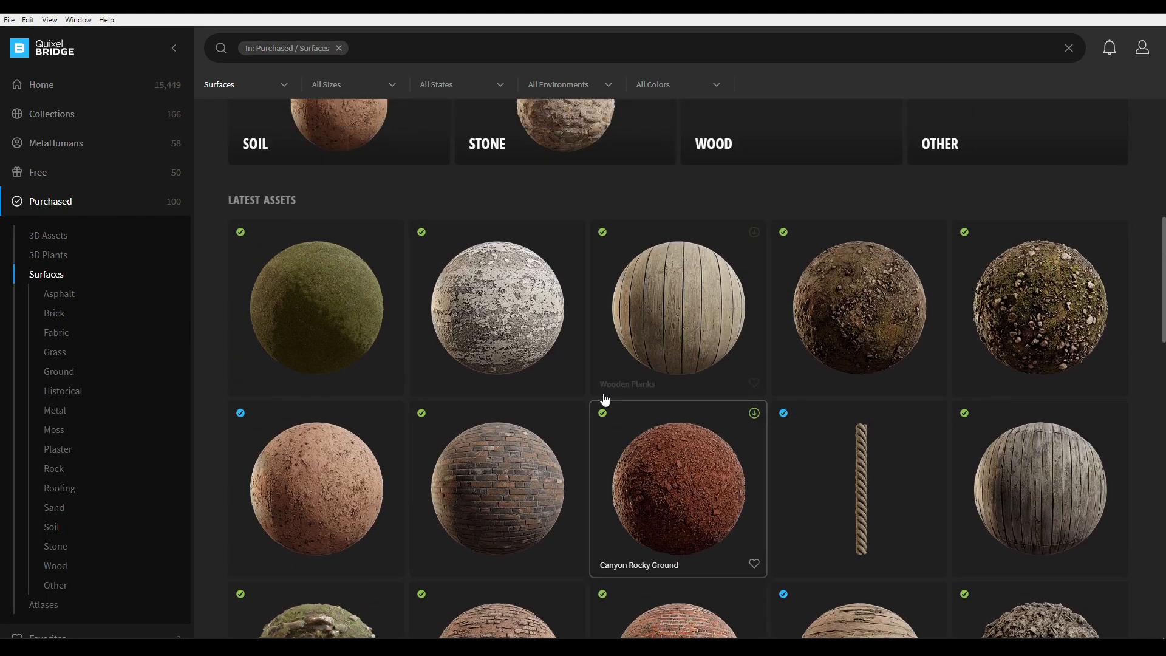
{"action": "scroll", "coordinate": [811, 401], "scroll_direction": "down", "scroll_amount": 18}
{"action": "left_click", "coordinate": [706, 354]}
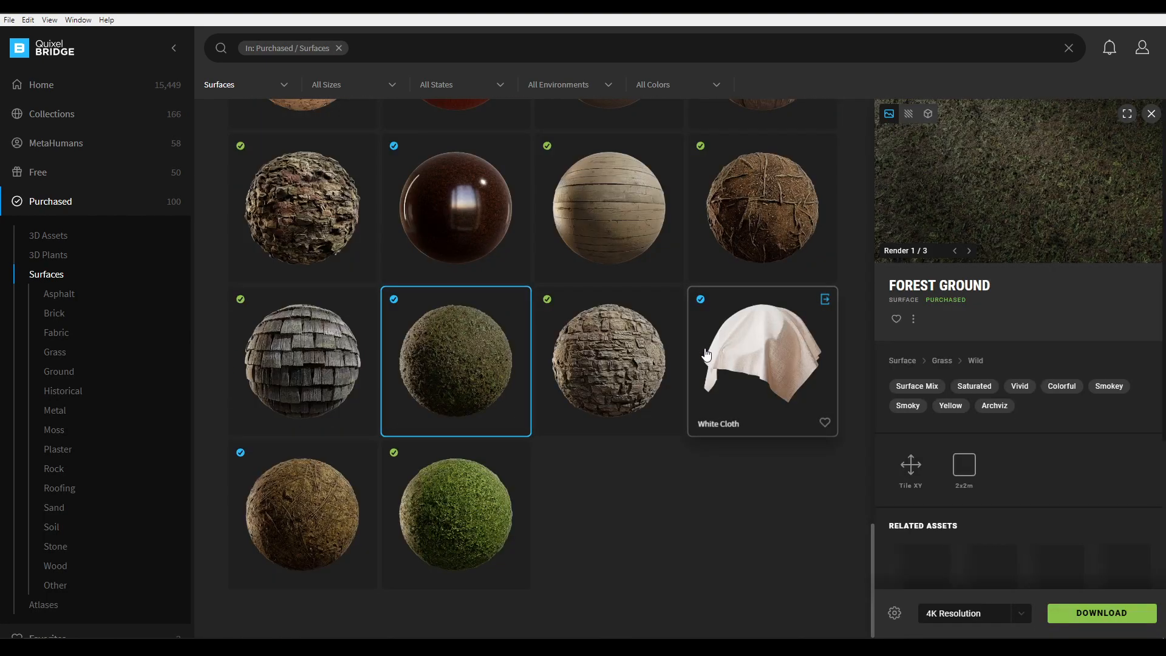
{"action": "left_click", "coordinate": [1114, 612]}
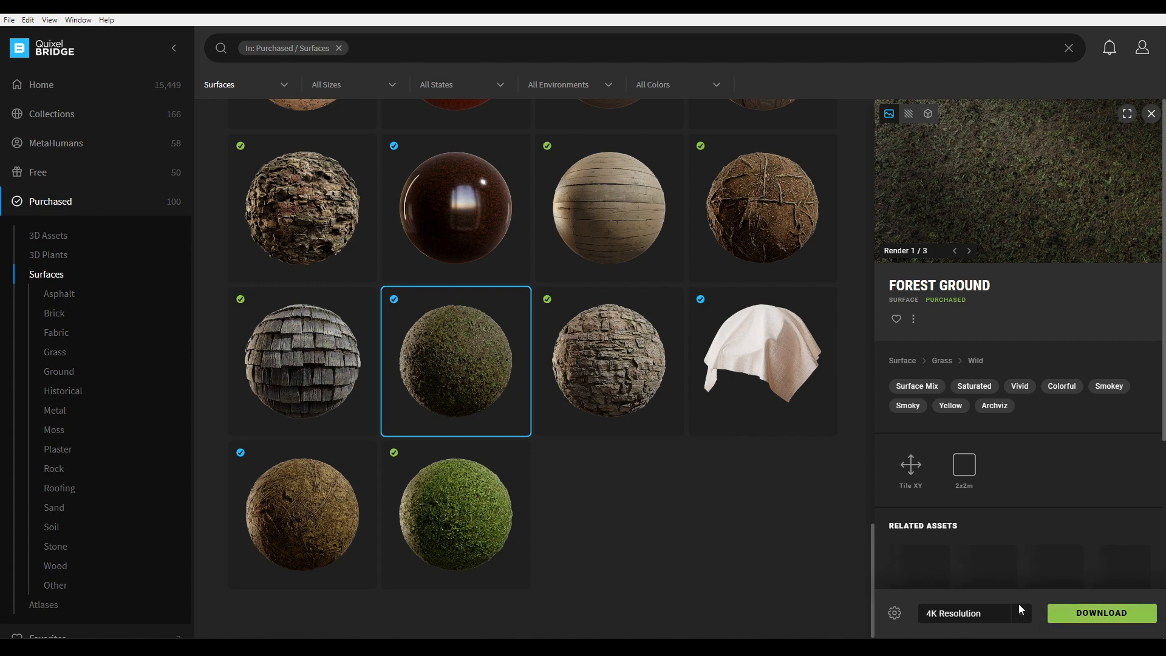
Step: In the export settings, choose Unreal Engine as the export target with engine version 4.26
{"action": "left_click", "coordinate": [895, 613]}
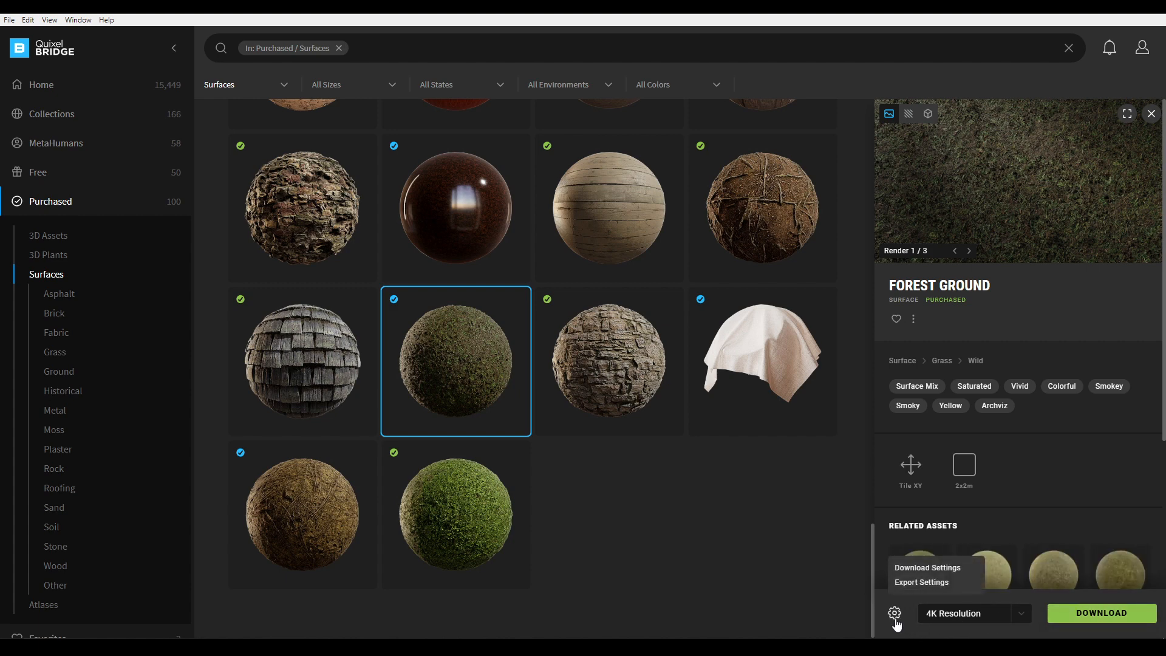
{"action": "left_click", "coordinate": [920, 583]}
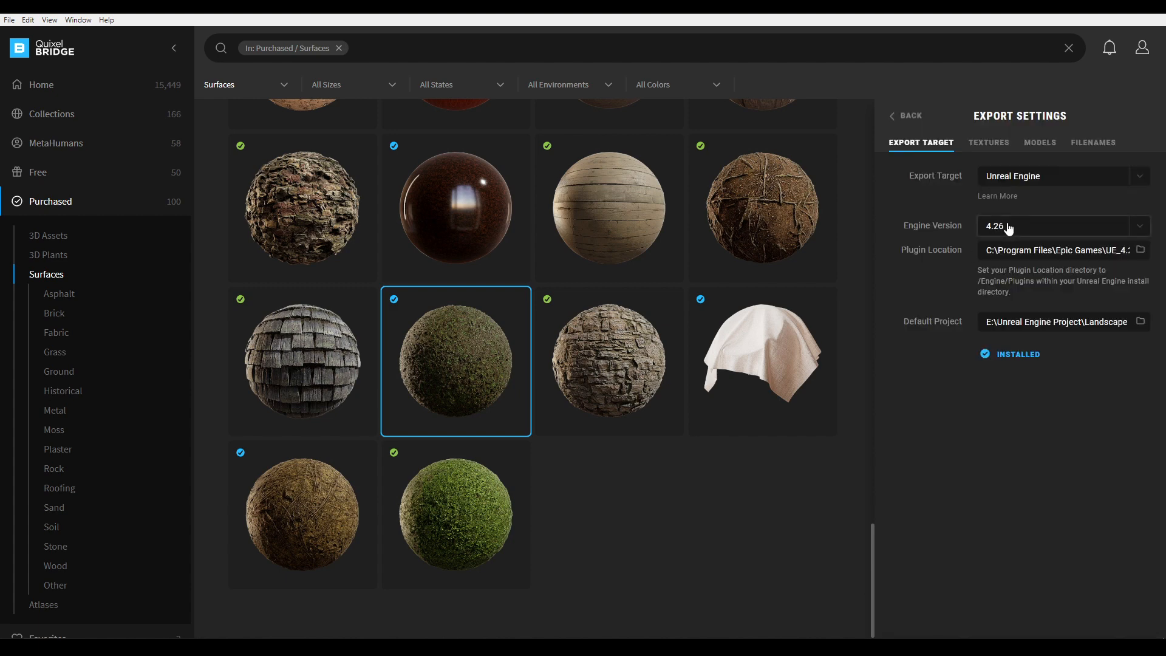
{"action": "left_click", "coordinate": [1127, 182]}
{"action": "left_click", "coordinate": [1062, 207]}
{"action": "left_click", "coordinate": [1090, 227]}
{"action": "left_click", "coordinate": [1147, 229]}
Step: Browse the plugin location to C:\Program Files\Epic Games\UE_4.26\Engine\Plugins and cancel the folder selection
{"action": "left_click", "coordinate": [1140, 250]}
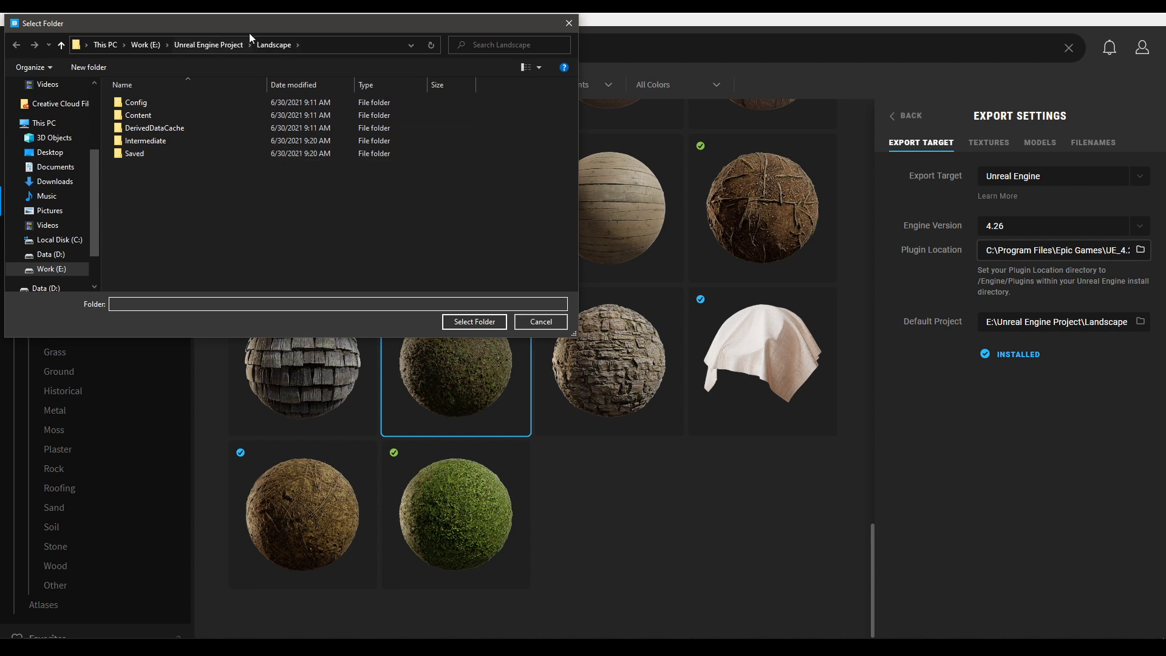
{"action": "scroll", "coordinate": [78, 251], "scroll_direction": "down", "scroll_amount": 2}
{"action": "scroll", "coordinate": [25, 237], "scroll_direction": "up", "scroll_amount": 2}
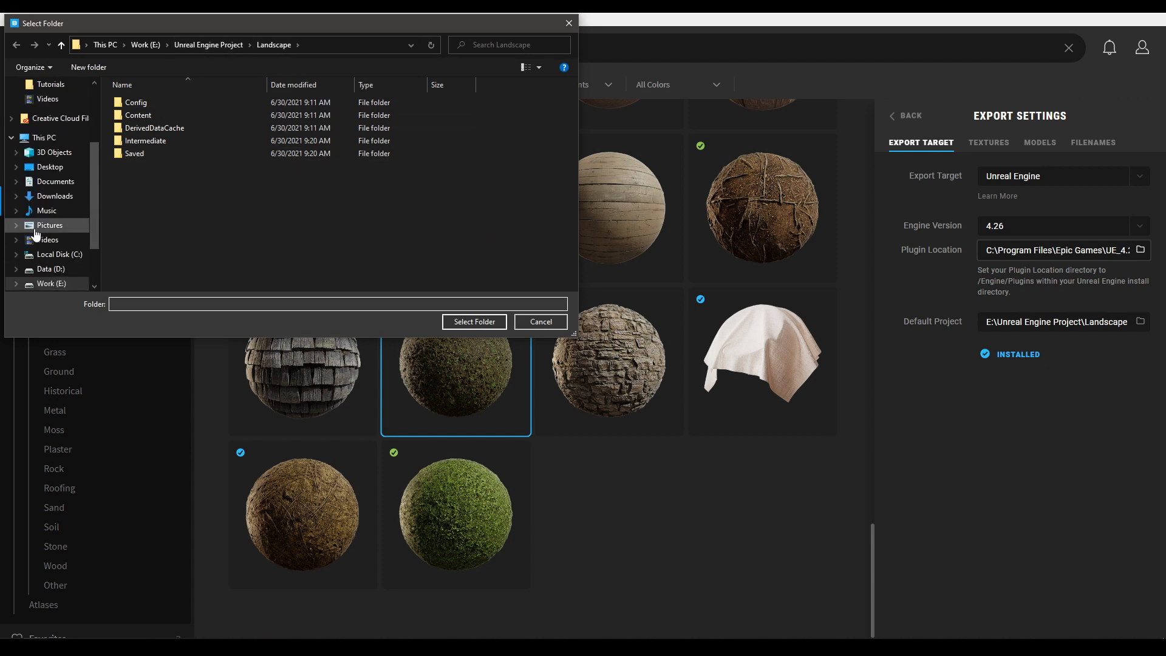
{"action": "left_click", "coordinate": [48, 255]}
{"action": "double_click", "coordinate": [150, 192]}
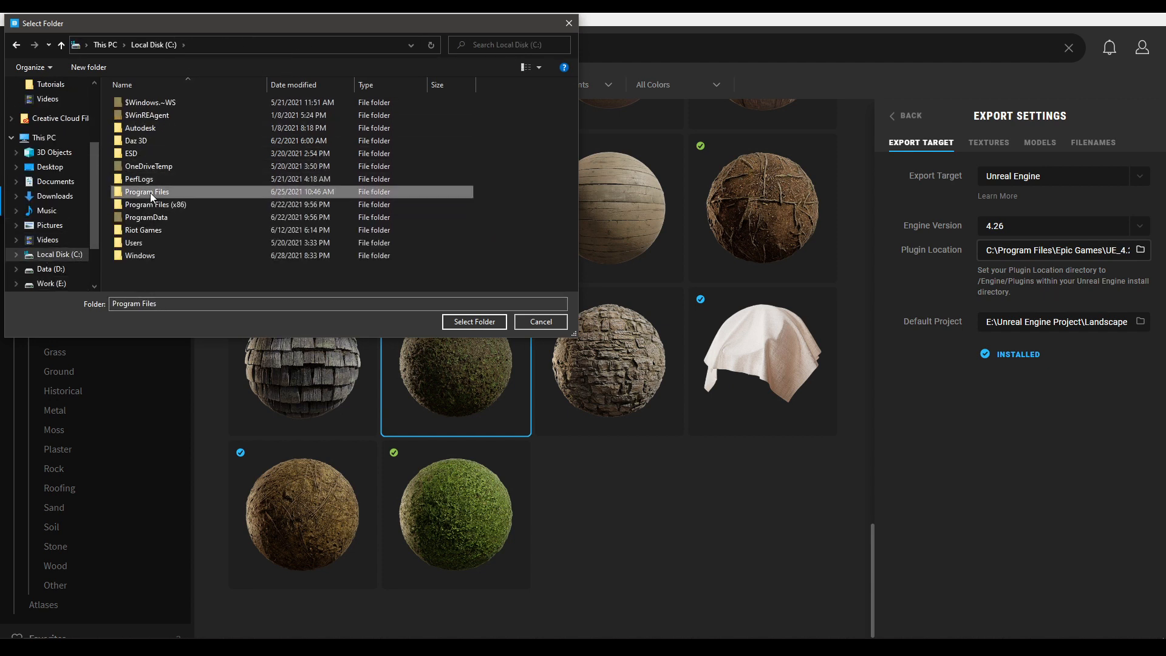
{"action": "double_click", "coordinate": [136, 204]}
{"action": "double_click", "coordinate": [141, 104]}
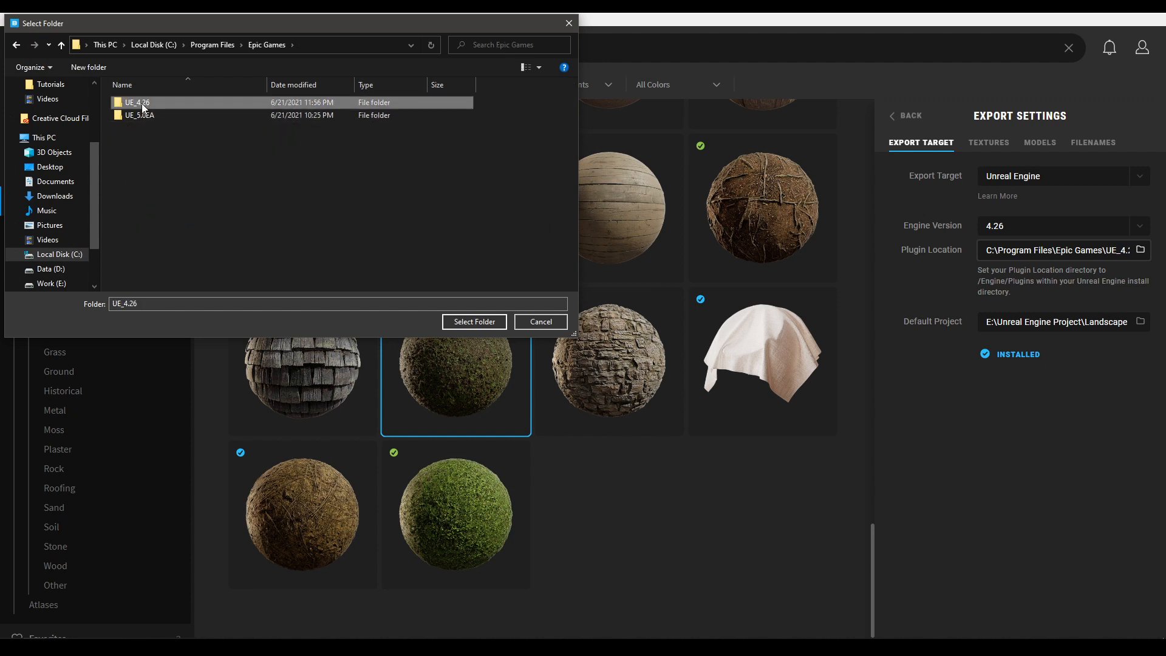
{"action": "double_click", "coordinate": [137, 115]}
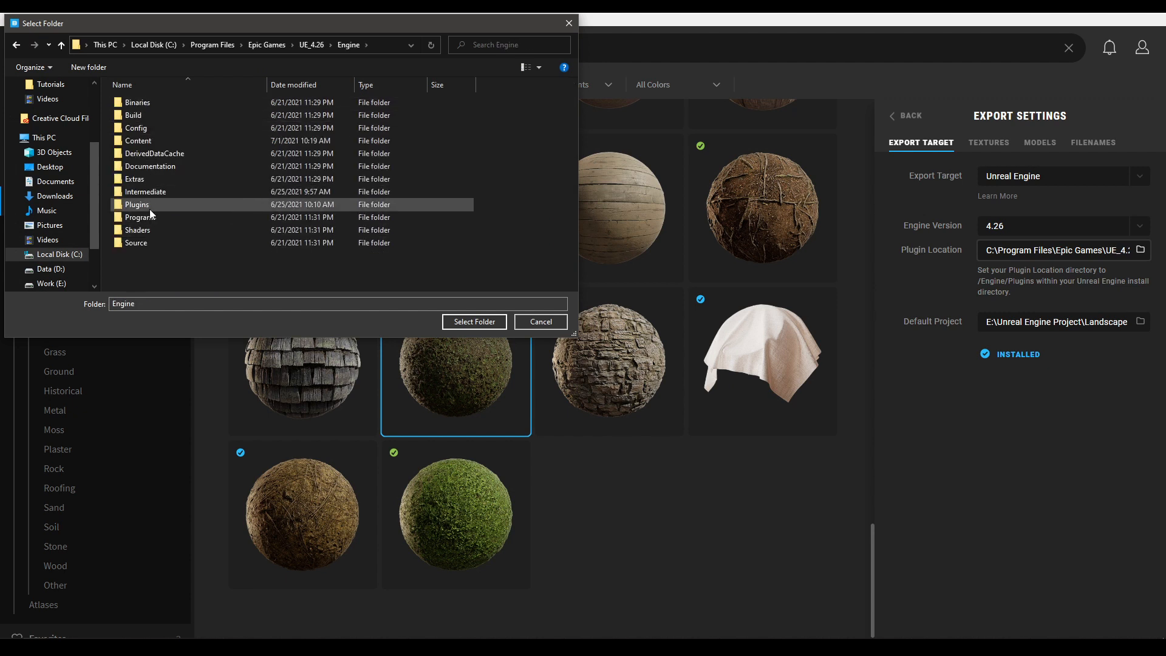
{"action": "double_click", "coordinate": [148, 205]}
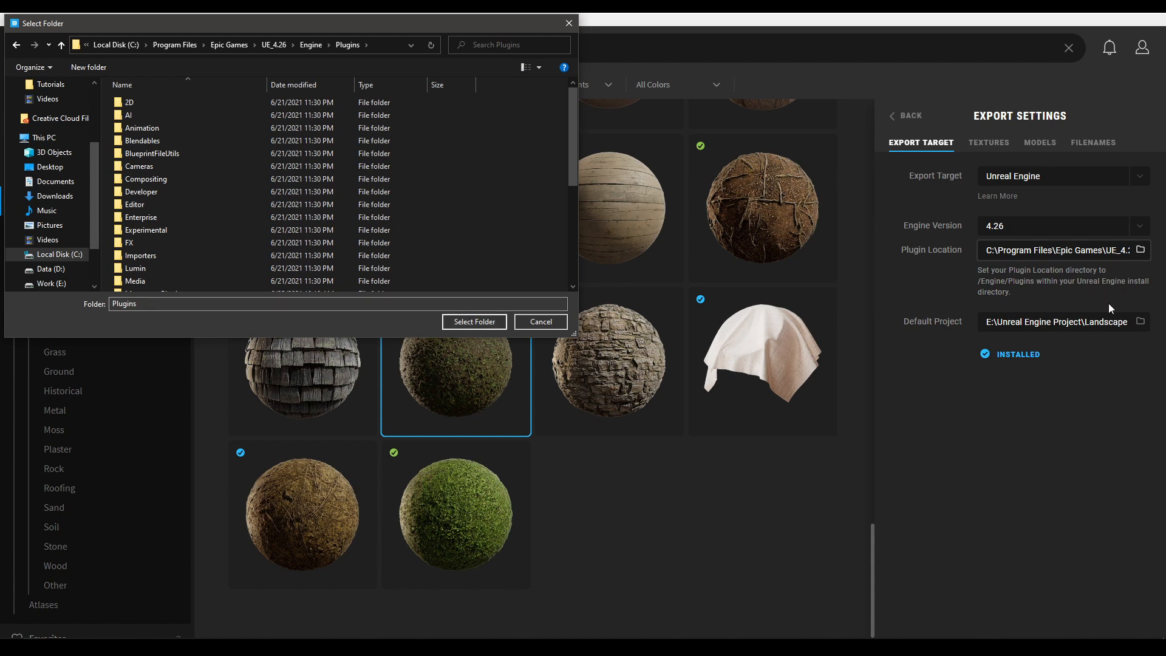
{"action": "left_click", "coordinate": [550, 324]}
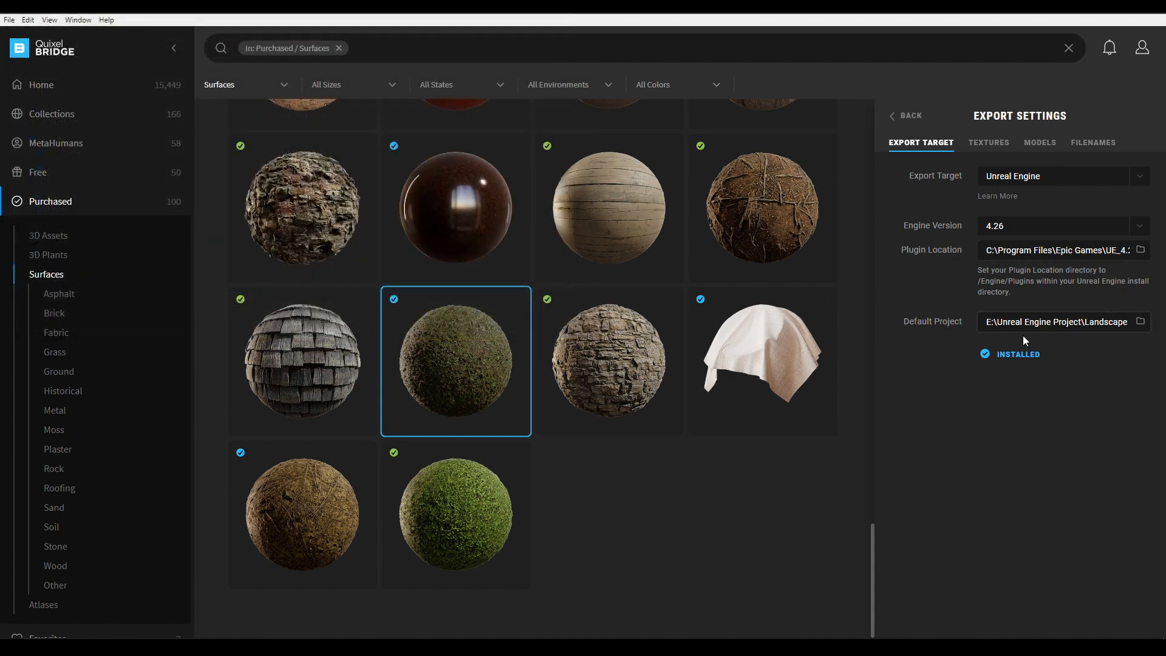
Step: Set the default export project to the Landscape_Tutorial folder in E:\Unreal Engine Project and return to the asset details
{"action": "left_click", "coordinate": [1141, 323]}
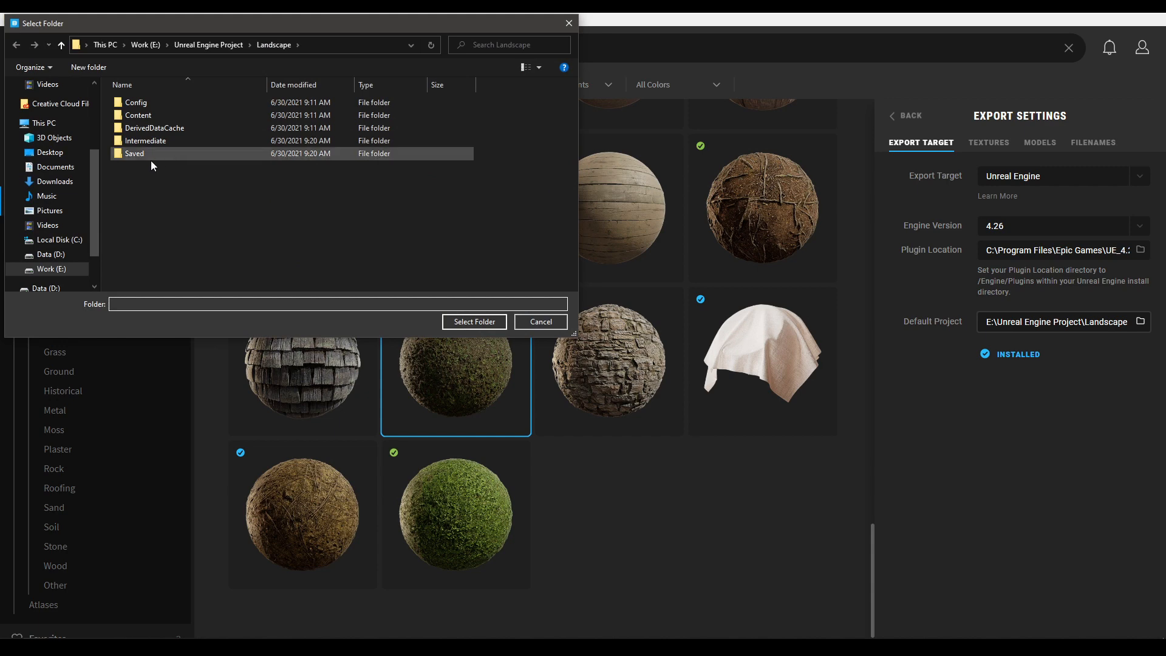
{"action": "left_click", "coordinate": [60, 44]}
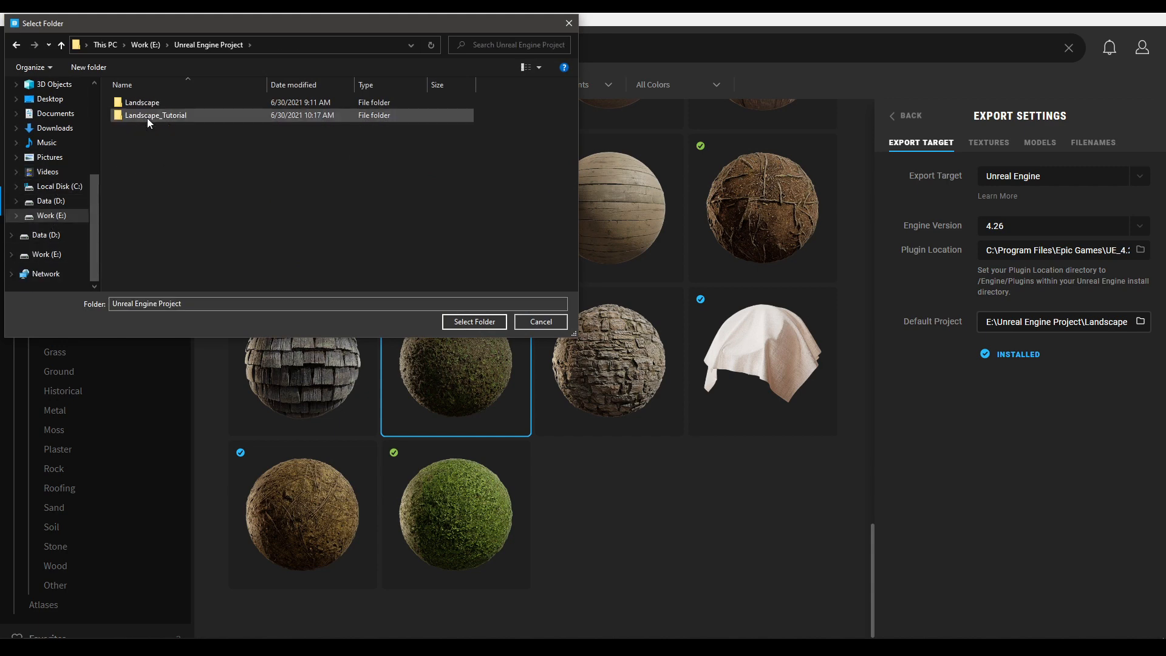
{"action": "left_click", "coordinate": [152, 116]}
{"action": "left_click", "coordinate": [475, 322]}
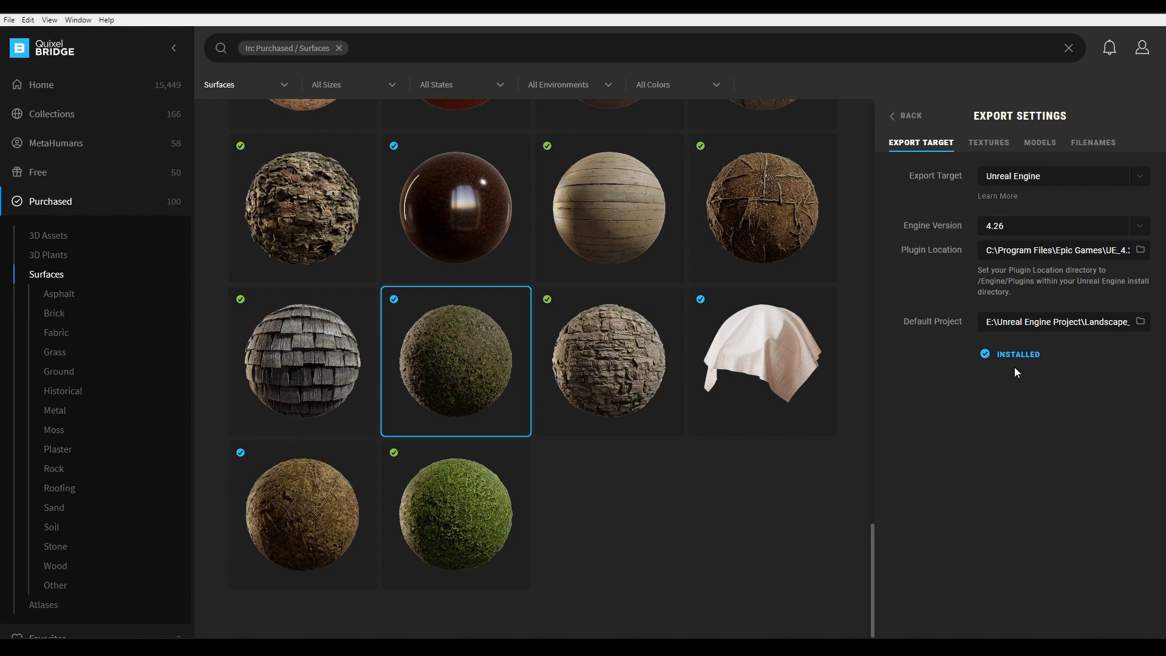
{"action": "left_click", "coordinate": [892, 118]}
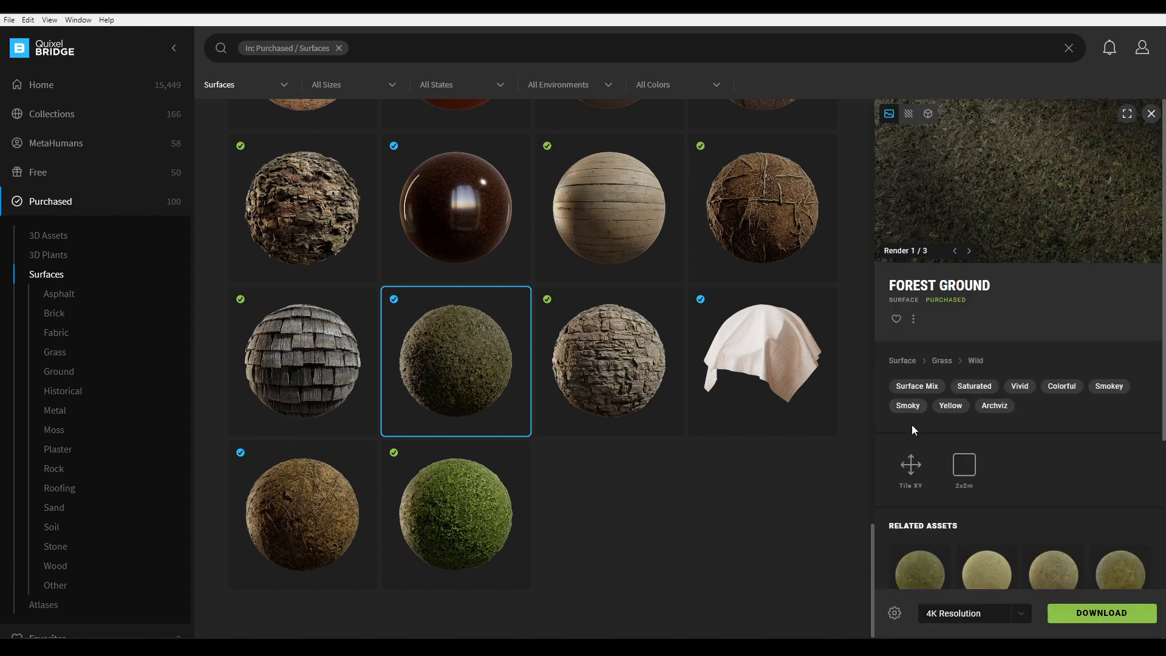
Step: Download the Forest Ground surface at 4K resolution and the Forest Floor surface from the Ground surfaces
{"action": "scroll", "coordinate": [1091, 443], "scroll_direction": "down", "scroll_amount": 5}
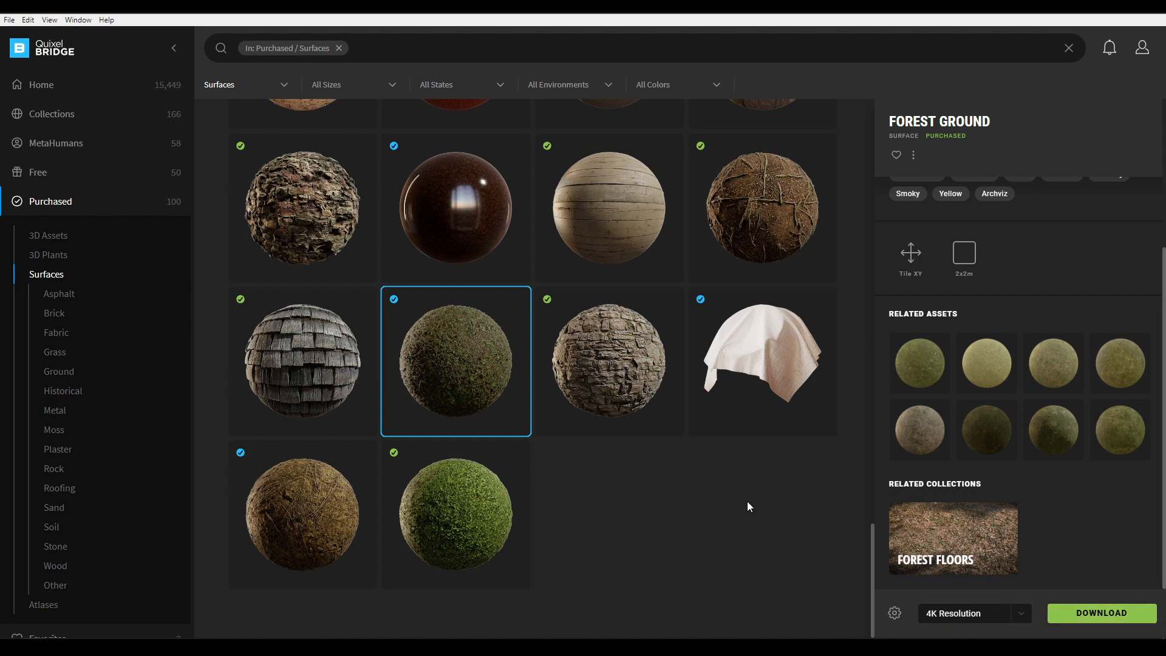
{"action": "left_click", "coordinate": [1100, 614]}
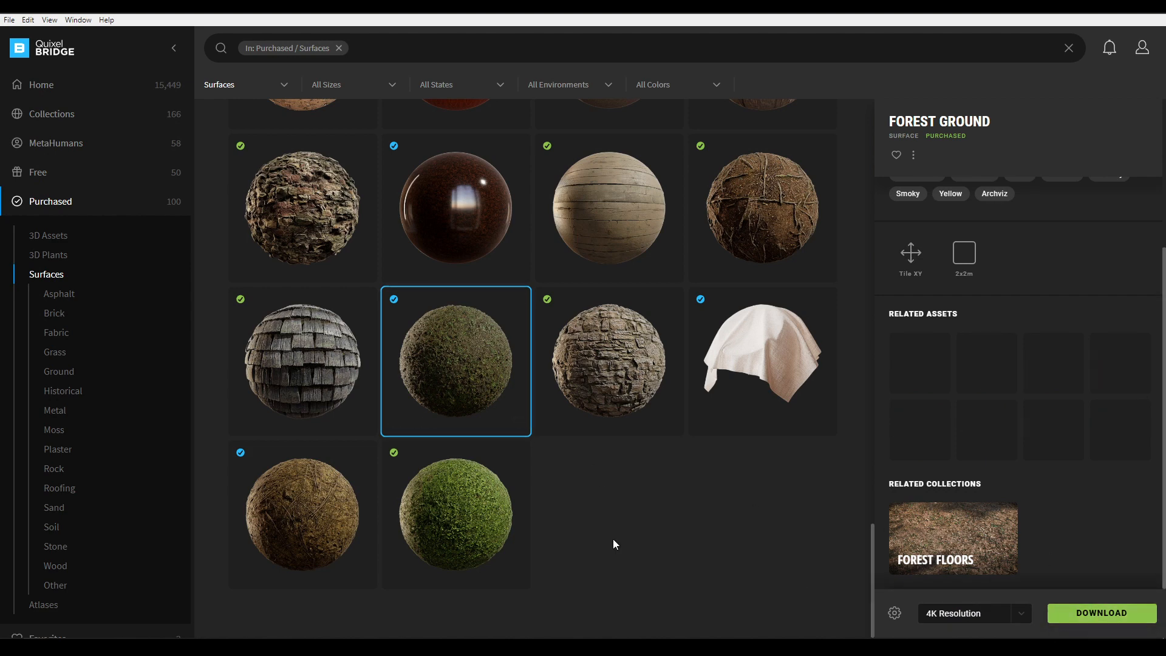
{"action": "scroll", "coordinate": [763, 421], "scroll_direction": "up", "scroll_amount": 5}
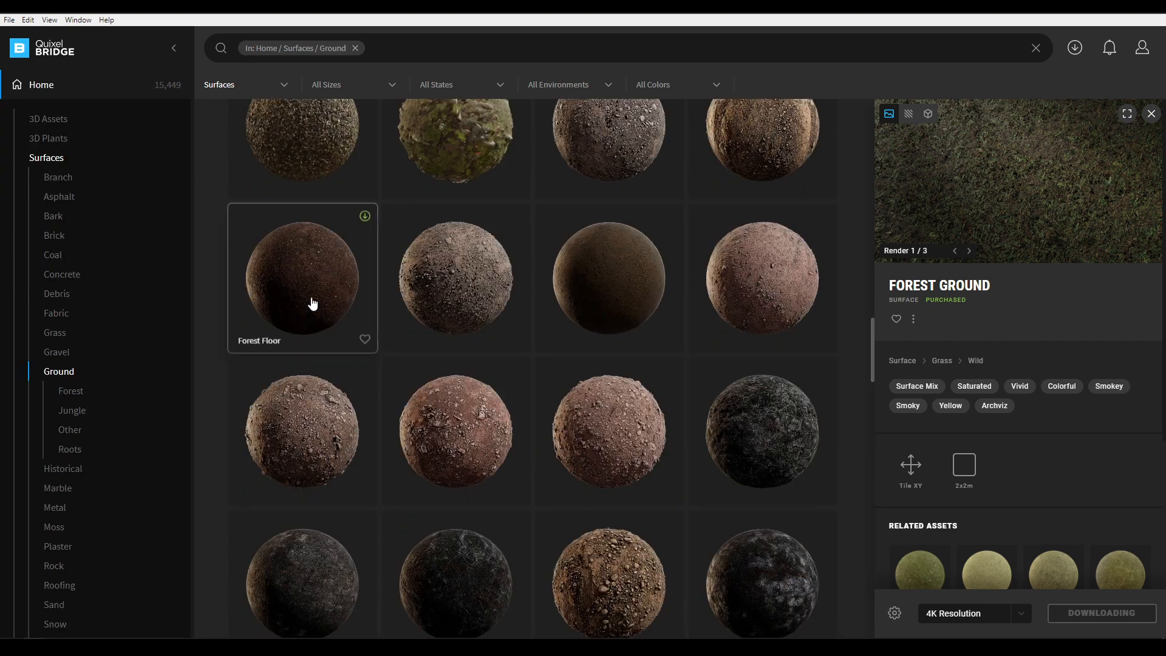
{"action": "left_click", "coordinate": [297, 316]}
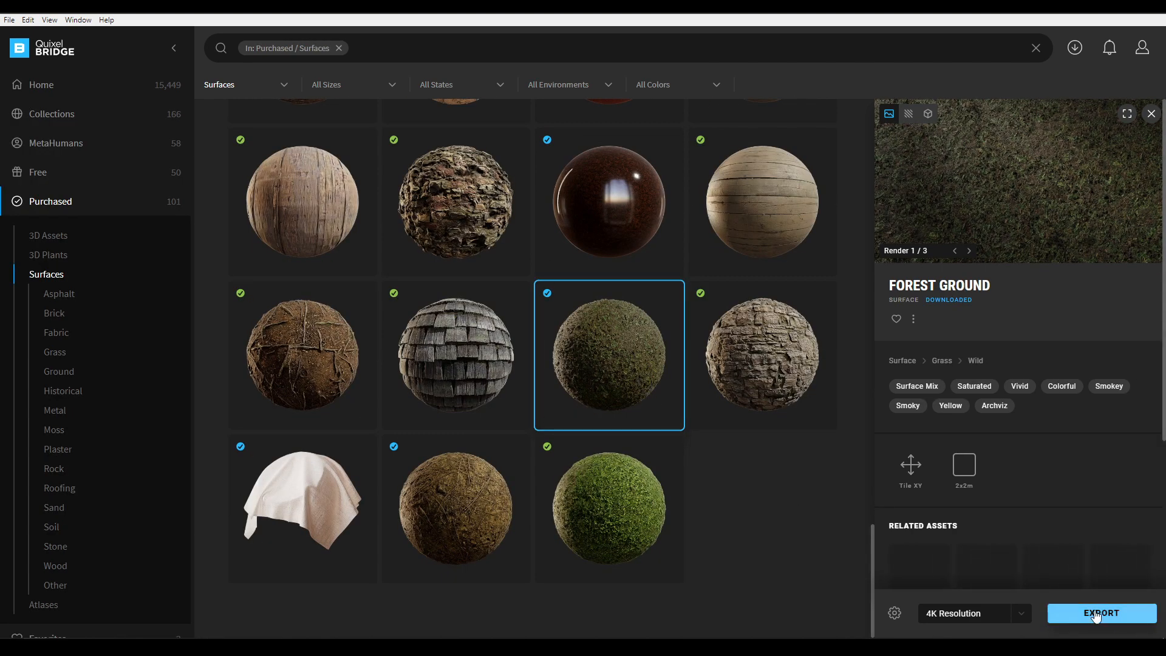
Step: Export the downloaded Forest Ground surface at 4K resolution to Unreal Engine
{"action": "left_click", "coordinate": [1101, 613]}
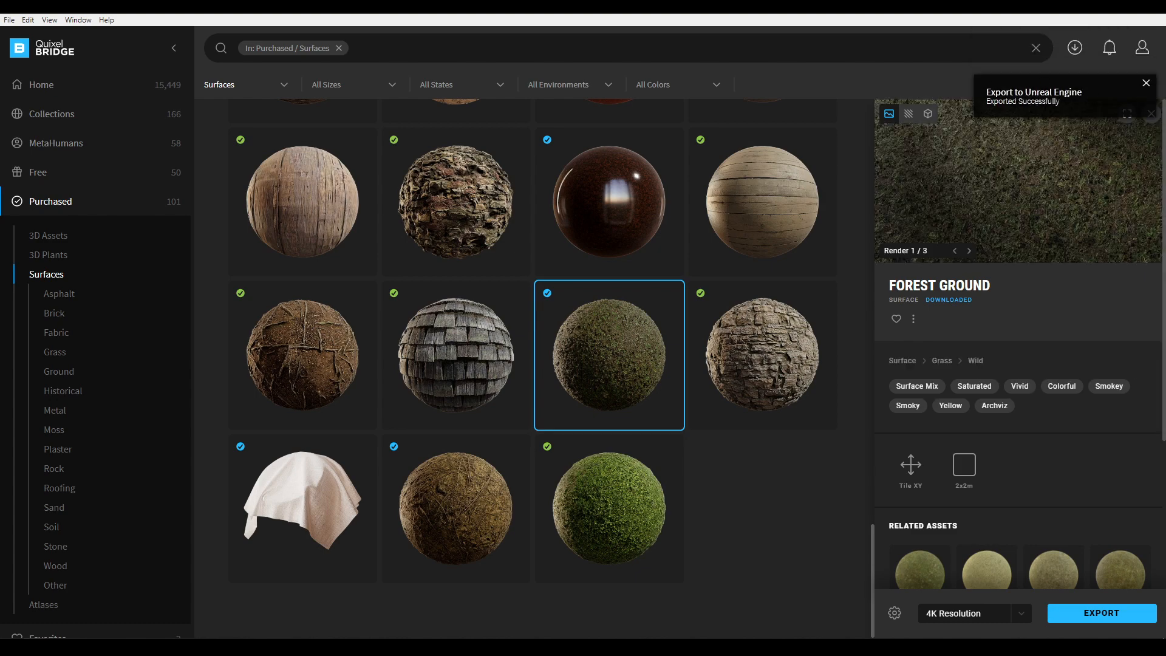
{"action": "scroll", "coordinate": [601, 421], "scroll_direction": "up", "scroll_amount": 20}
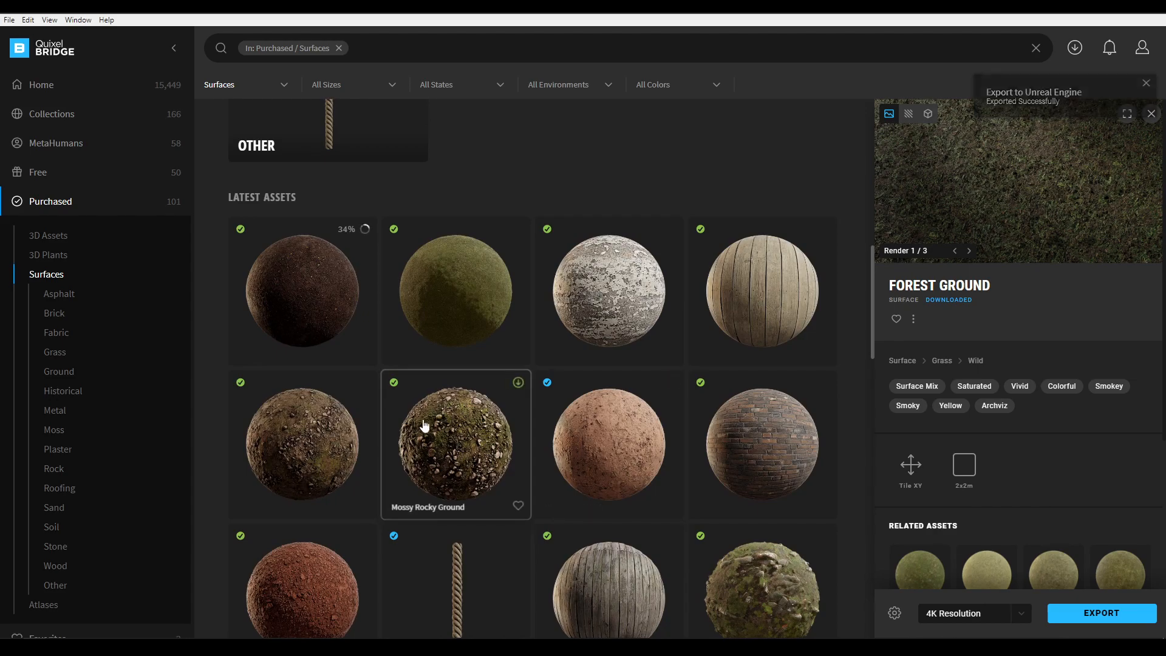
{"action": "scroll", "coordinate": [425, 424], "scroll_direction": "down", "scroll_amount": 7}
Step: Switch to the Unreal Editor, accept the imported normal map settings and open the Megascans content folder
{"action": "left_click", "coordinate": [63, 647]}
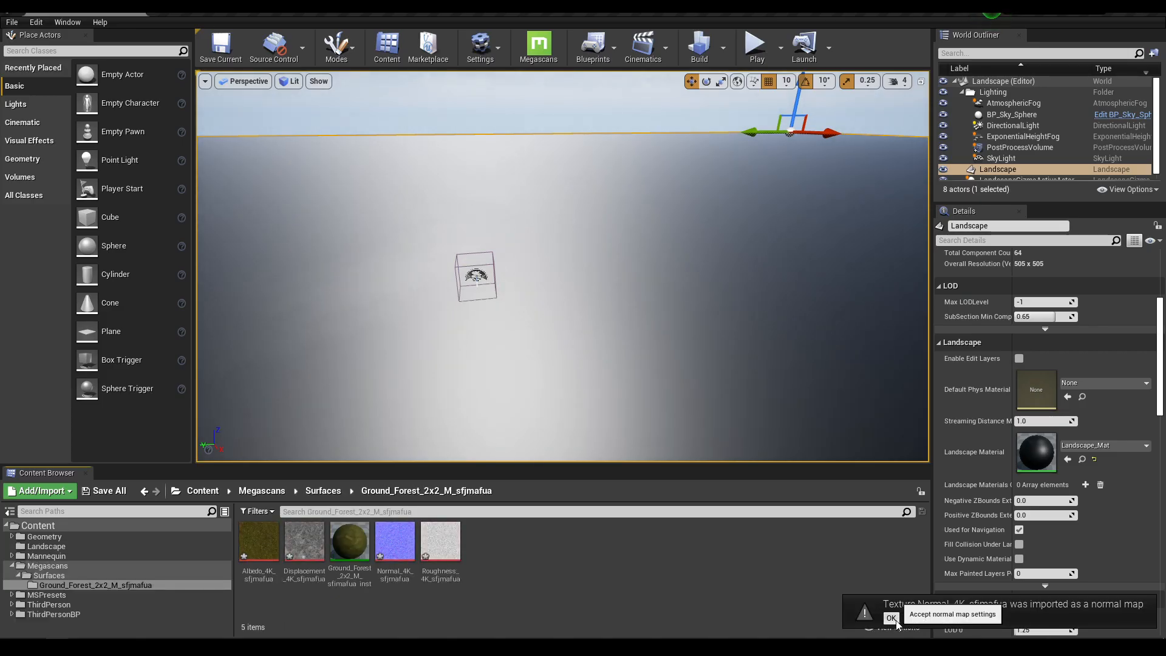
{"action": "left_click", "coordinate": [895, 621]}
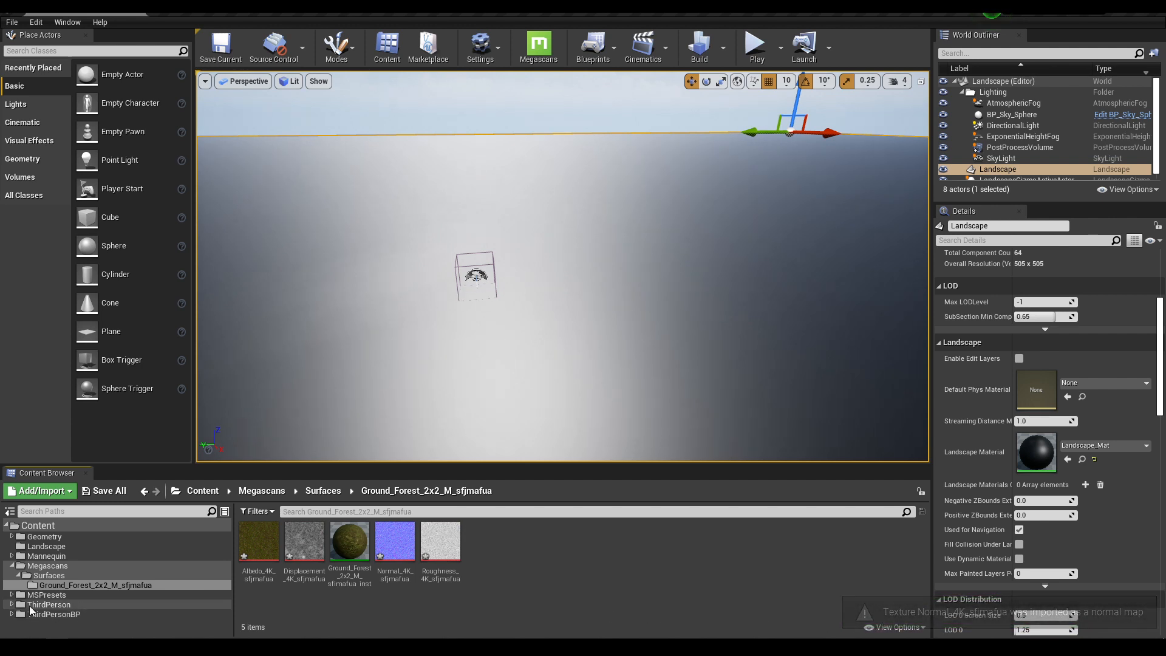
{"action": "left_click", "coordinate": [62, 566]}
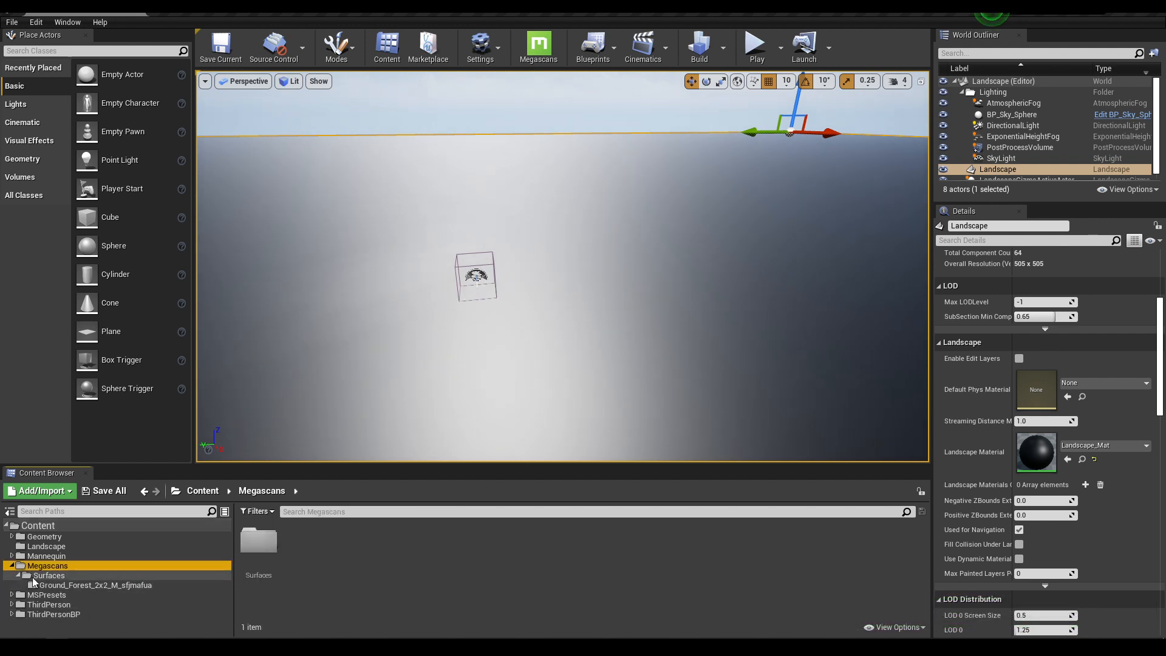
Step: Open the Ground Forest folder, switch to Quixel Bridge and export the Forest Floor surface at 4K resolution to Unreal Engine
{"action": "left_click", "coordinate": [91, 585]}
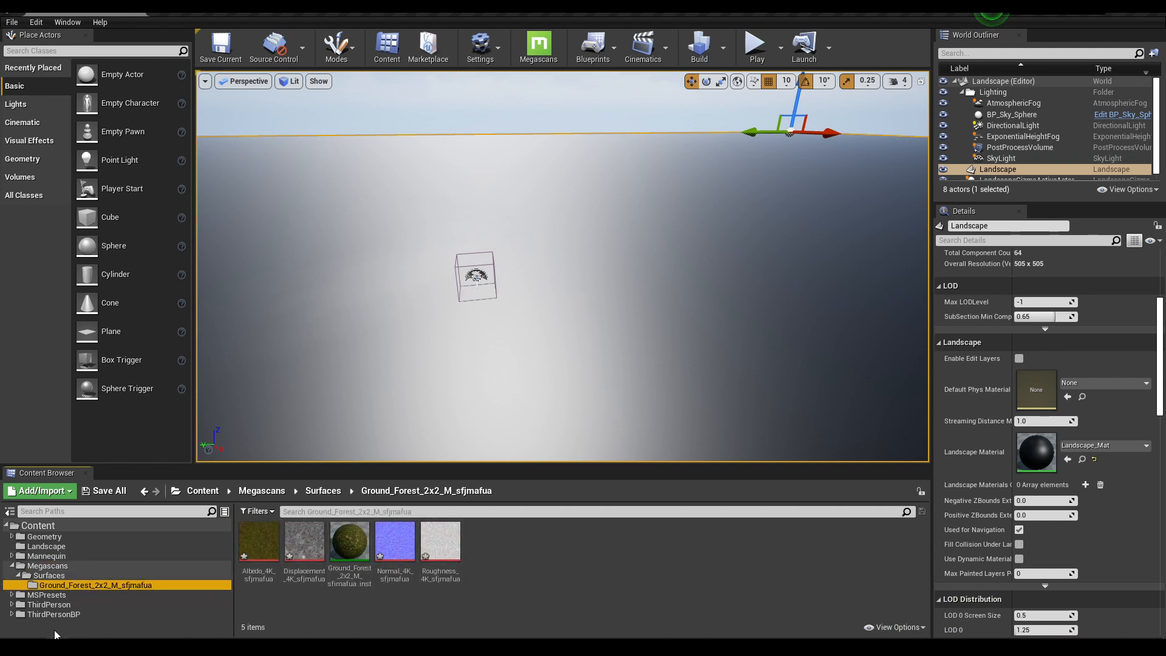
{"action": "left_click", "coordinate": [122, 646]}
{"action": "scroll", "coordinate": [452, 392], "scroll_direction": "up", "scroll_amount": 8}
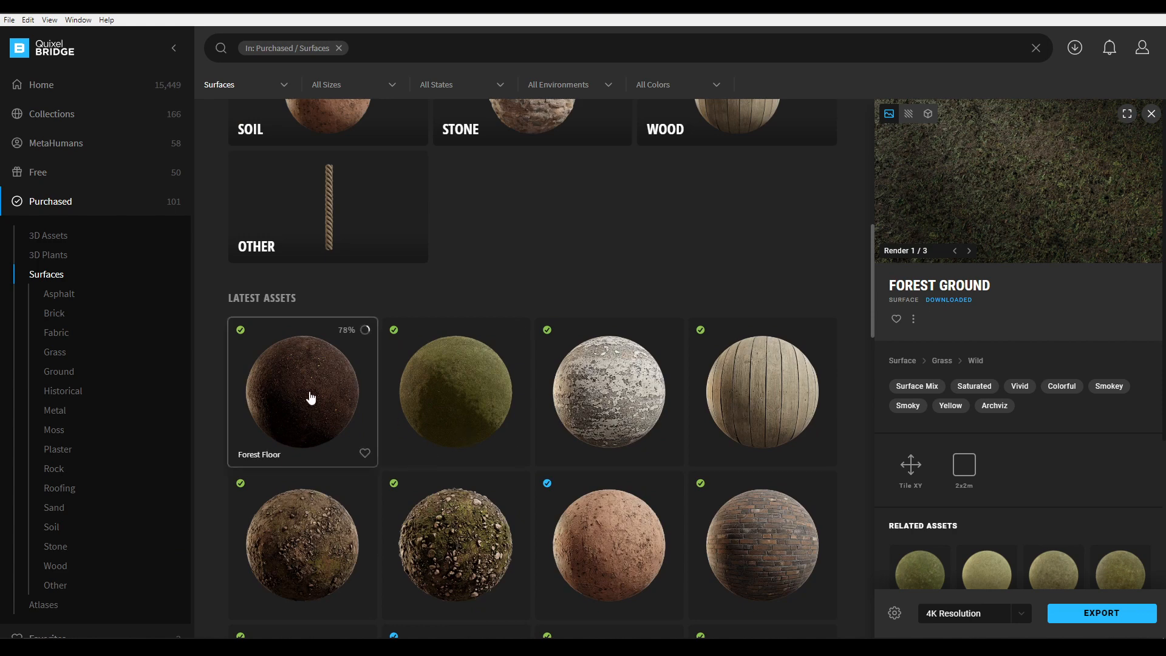
{"action": "left_click", "coordinate": [348, 406]}
{"action": "left_click", "coordinate": [1096, 614]}
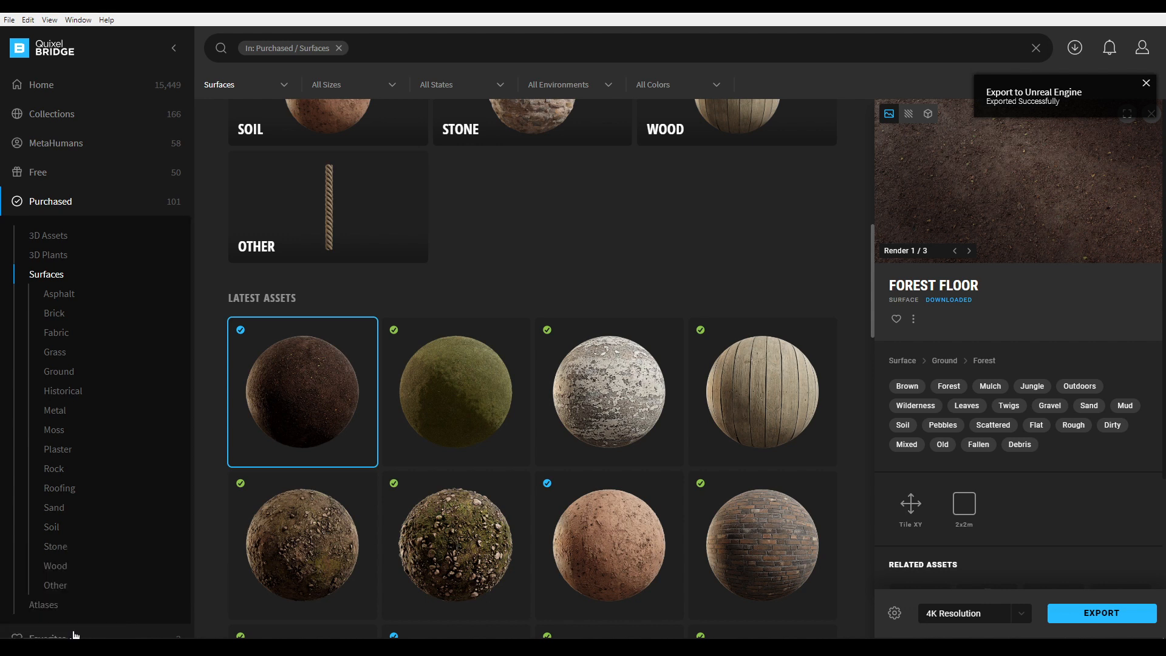
Step: Switch to the Unreal Editor, accept the Forest Floor normal map import and check the Forest Floor and Ground Forest folders
{"action": "mouse_move", "coordinate": [65, 647]}
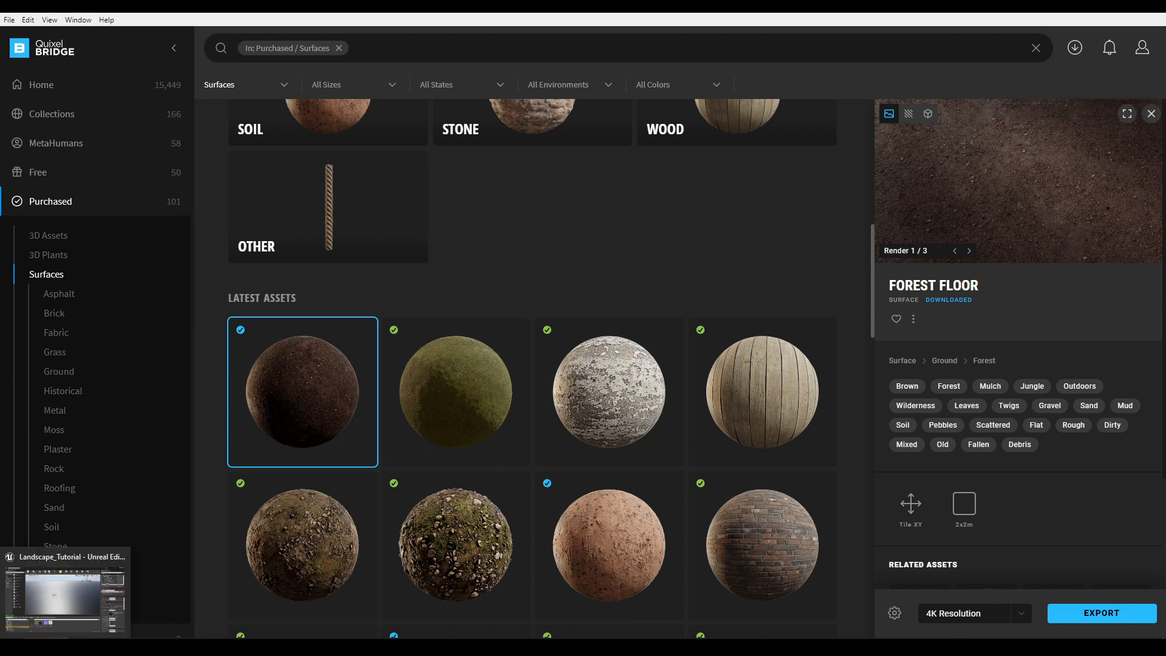
{"action": "left_click", "coordinate": [65, 648]}
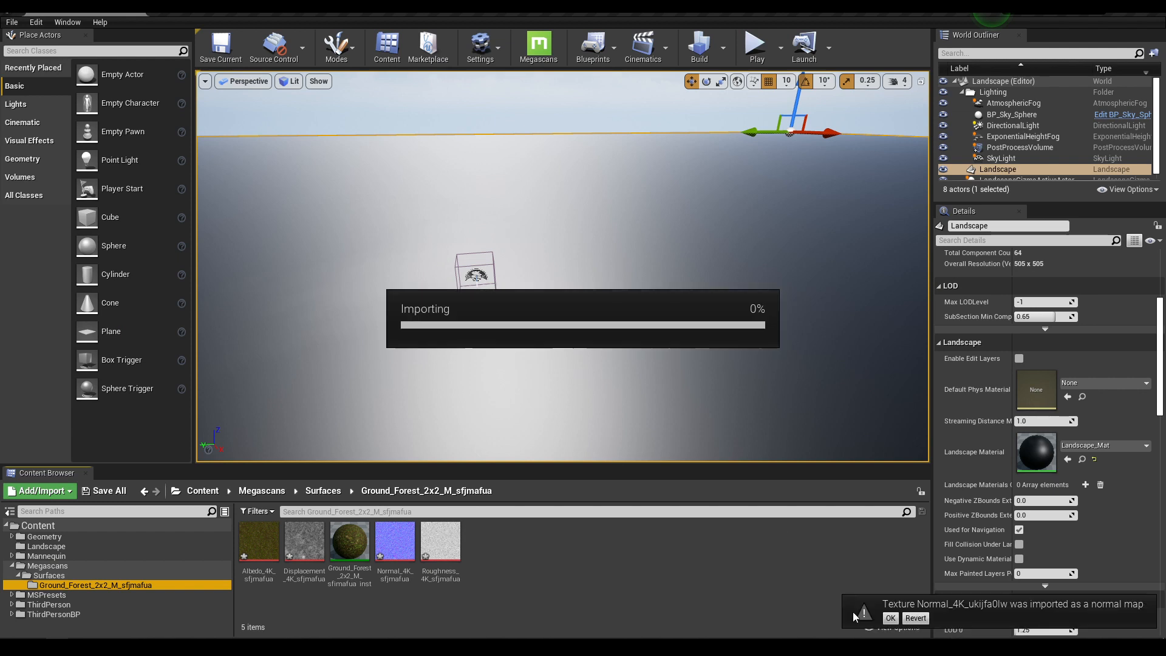
{"action": "left_click", "coordinate": [890, 617]}
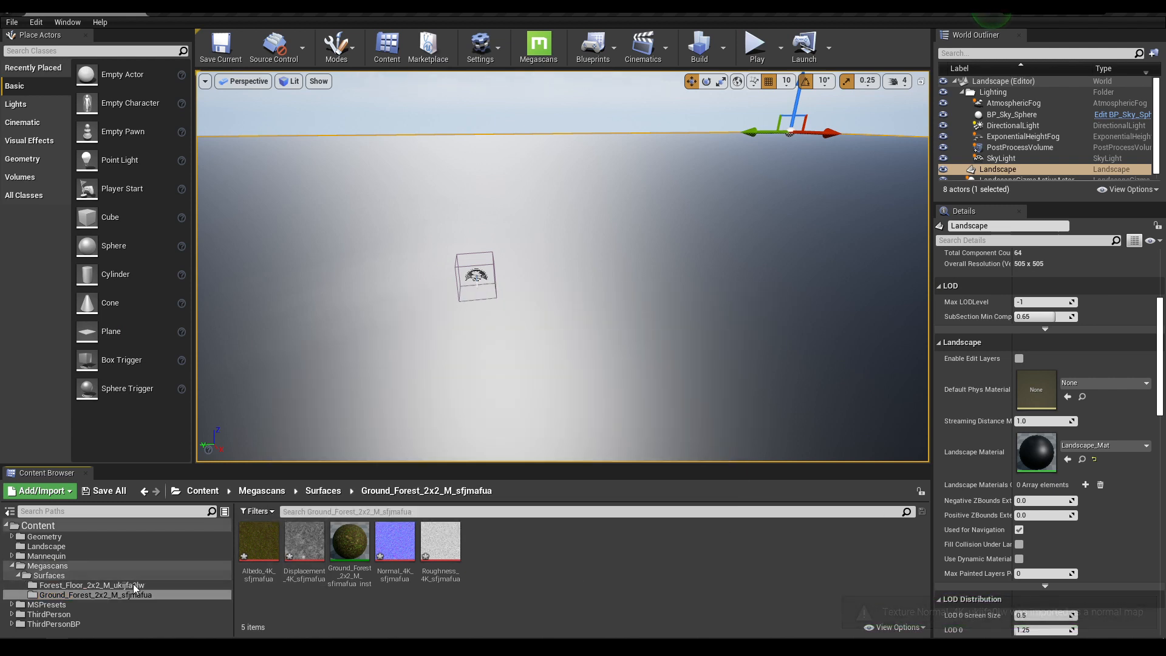
{"action": "left_click", "coordinate": [91, 585]}
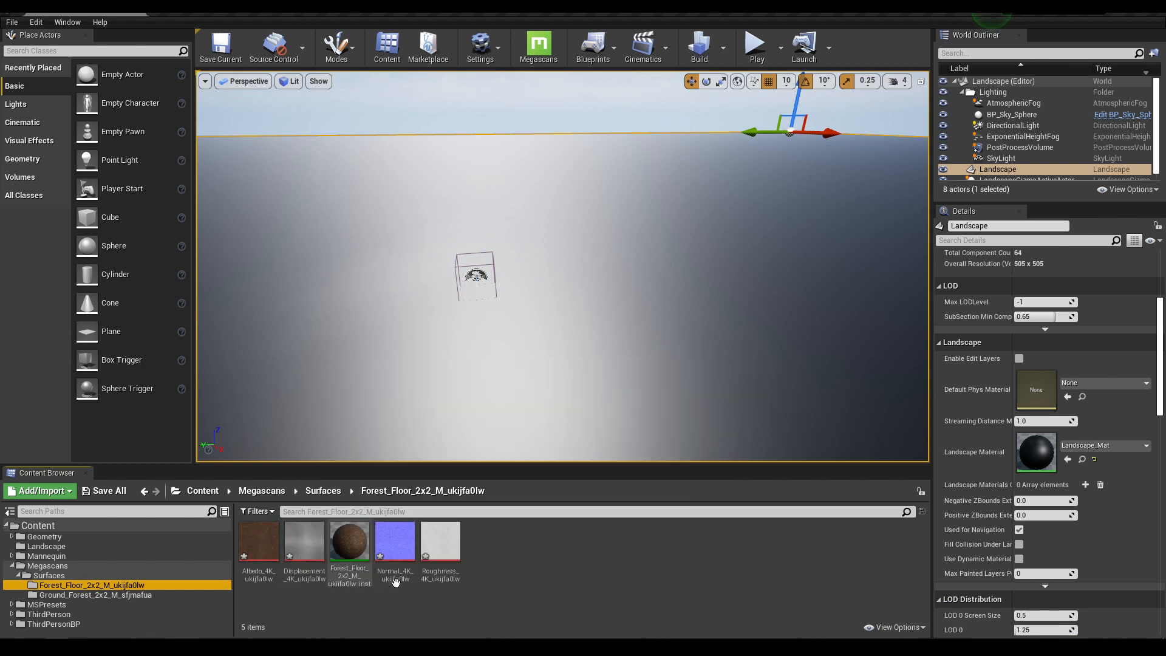
{"action": "left_click", "coordinate": [117, 596]}
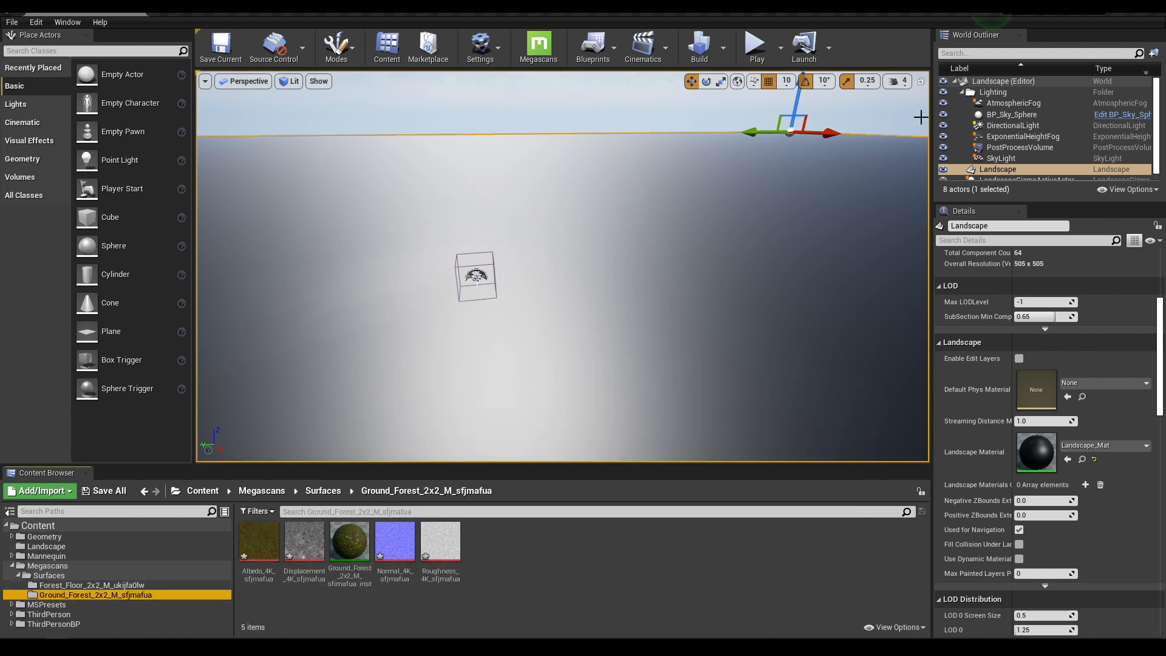
Step: Open the landscape's Landscape_Mat material for editing and move its window clear of the Ground Forest textures
{"action": "double_click", "coordinate": [1043, 455]}
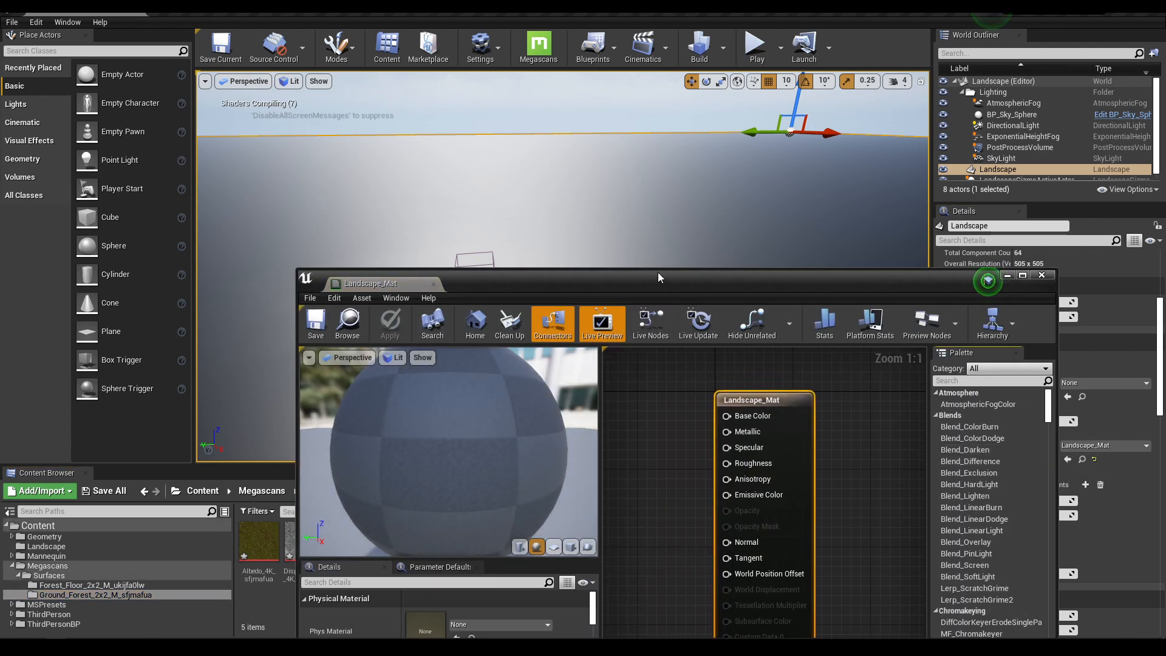
{"action": "left_click_drag", "start_coordinate": [657, 272], "coordinate": [749, 86]}
{"action": "scroll", "coordinate": [784, 214], "scroll_direction": "down", "scroll_amount": 3}
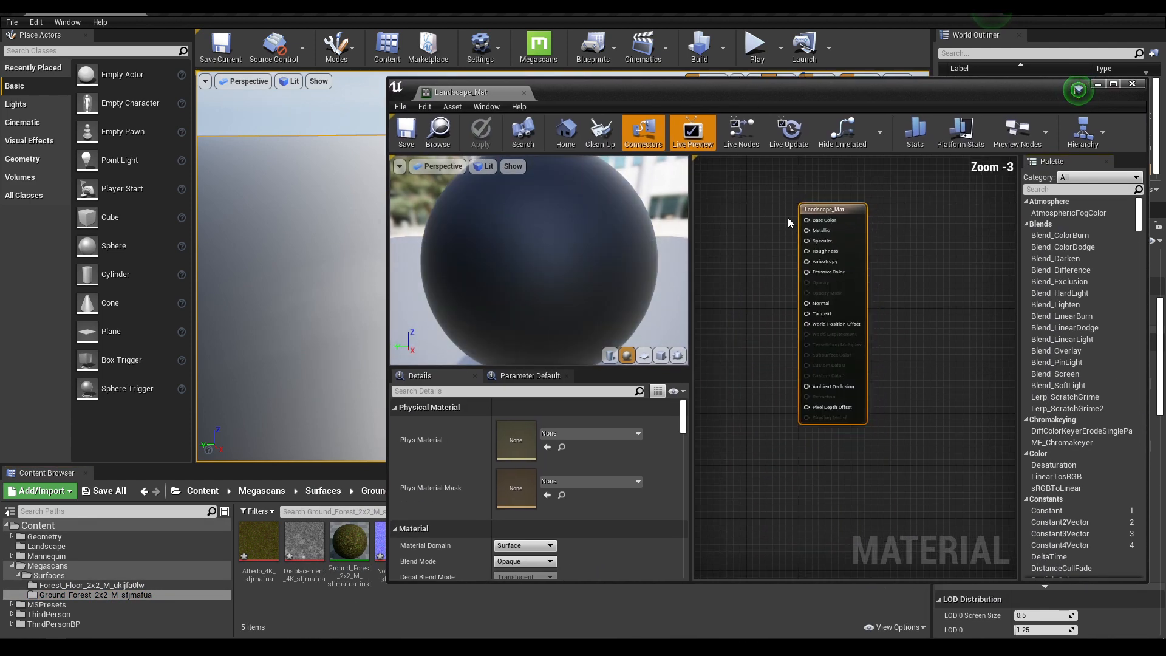
{"action": "right_click_drag", "start_coordinate": [885, 255], "coordinate": [1048, 312]}
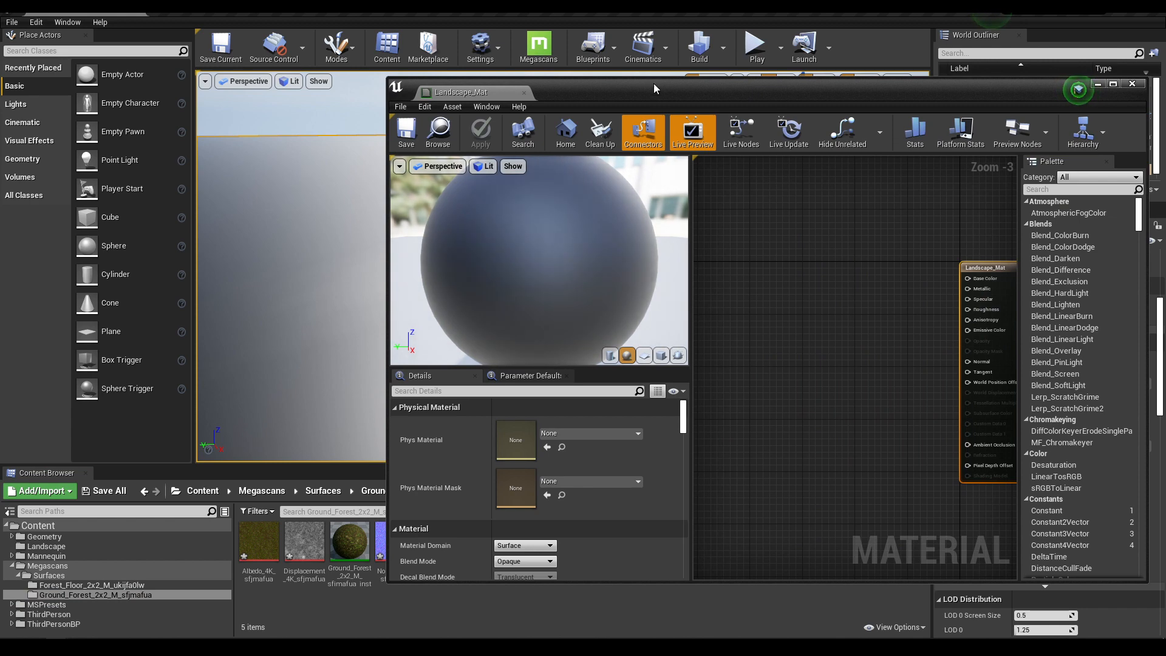
{"action": "left_click_drag", "start_coordinate": [654, 85], "coordinate": [666, 33]}
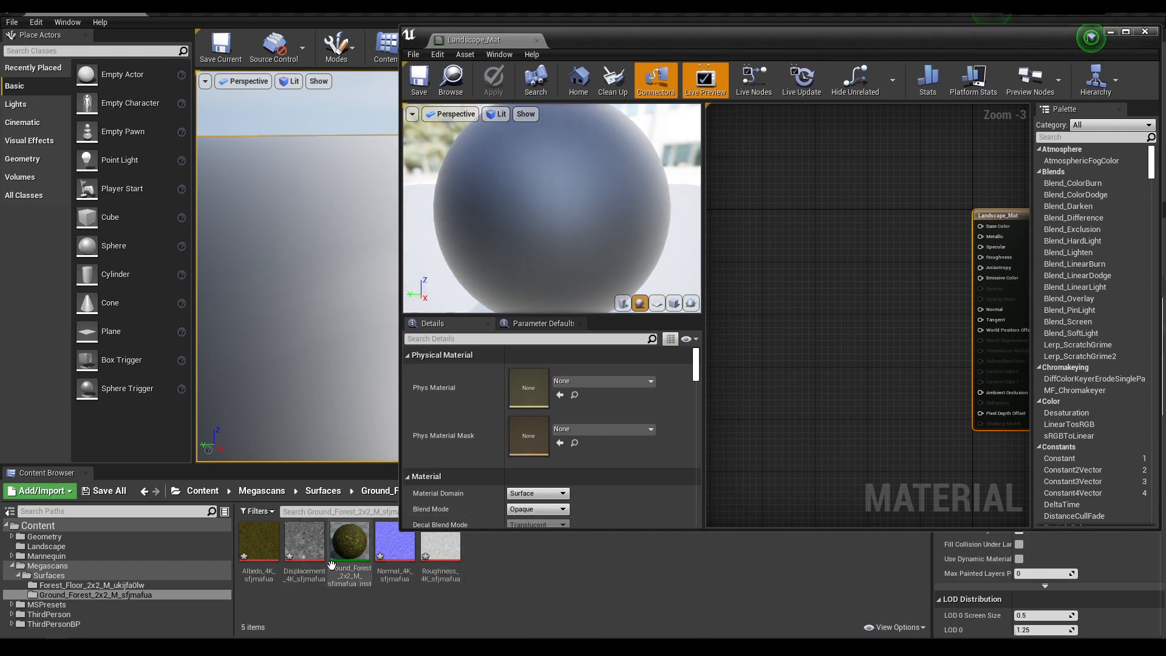
Step: Add the Ground Forest albedo, normal and roughness textures to the Landscape_Mat graph as texture samples
{"action": "left_click", "coordinate": [251, 558]}
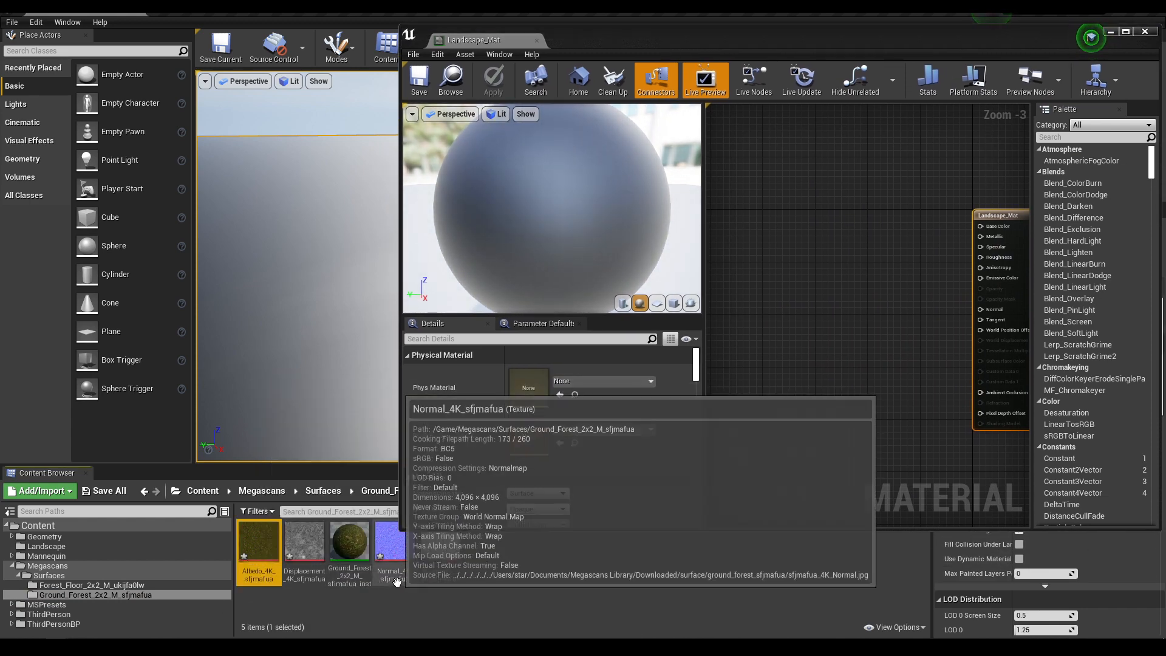
{"action": "left_click", "coordinate": [394, 550], "text": "ctrl"}
{"action": "left_click", "coordinate": [442, 555], "text": "ctrl"}
{"action": "left_click_drag", "start_coordinate": [445, 567], "coordinate": [808, 234]}
{"action": "scroll", "coordinate": [880, 209], "scroll_direction": "up", "scroll_amount": 3}
{"action": "right_click_drag", "start_coordinate": [881, 209], "coordinate": [843, 120]}
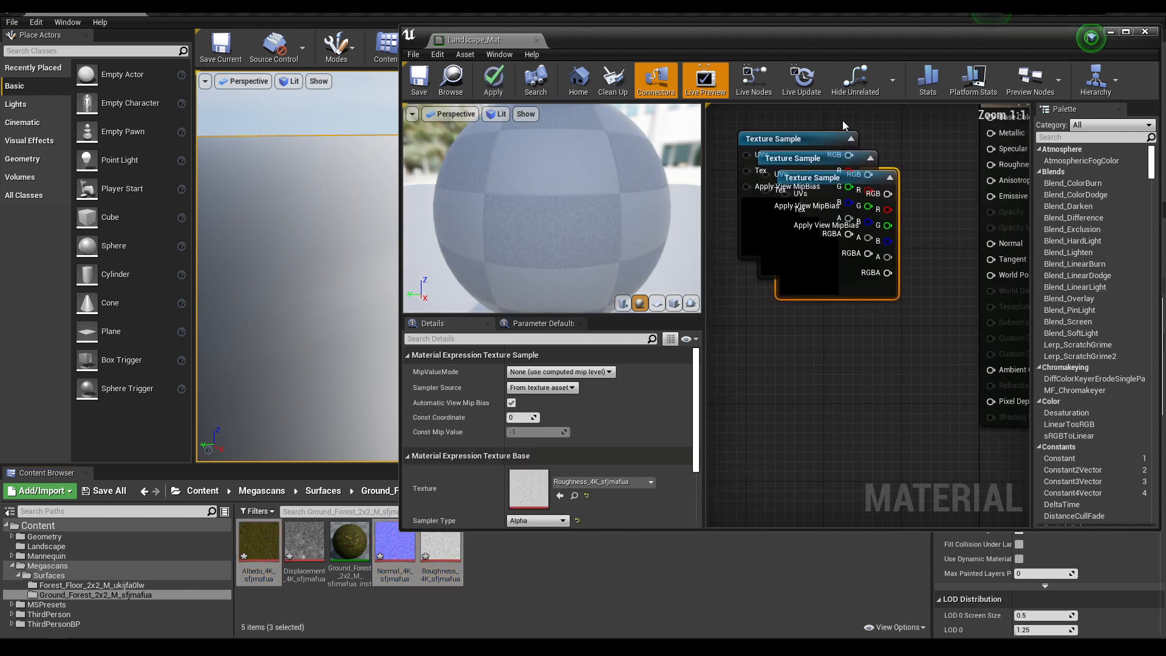
{"action": "left_click_drag", "start_coordinate": [750, 45], "coordinate": [633, 45]}
{"action": "scroll", "coordinate": [734, 296], "scroll_direction": "down", "scroll_amount": 1}
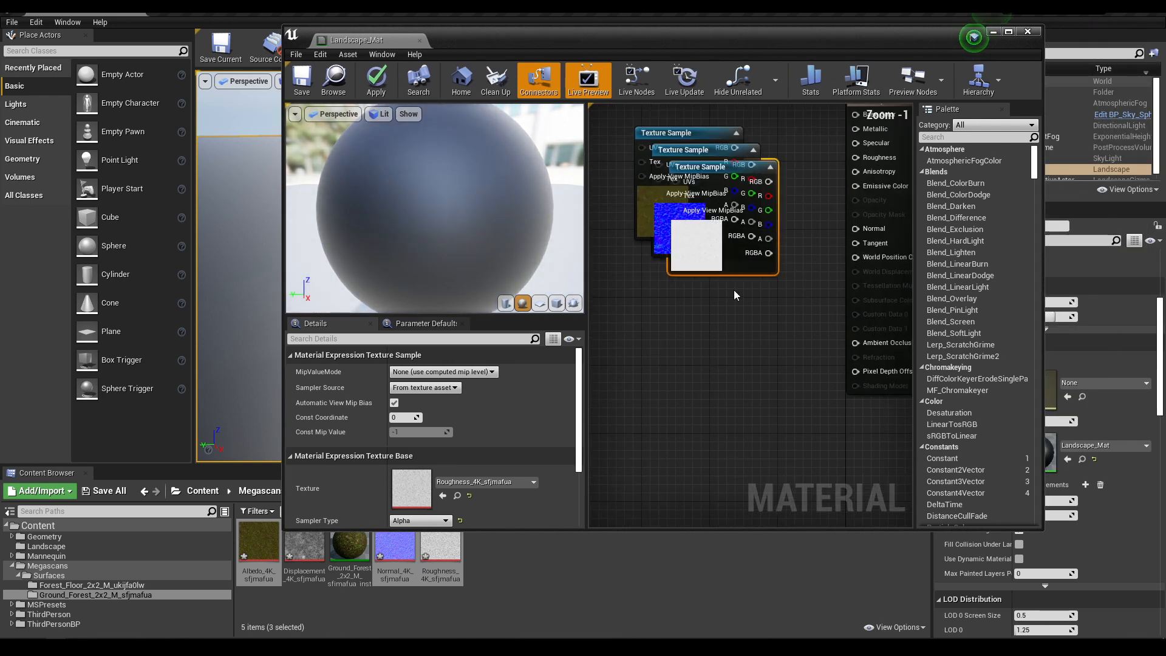
Step: Spread the three Ground Forest texture samples into a spaced column ordered albedo, roughness and normal
{"action": "scroll", "coordinate": [735, 295], "scroll_direction": "down", "scroll_amount": 3}
{"action": "left_click_drag", "start_coordinate": [753, 261], "coordinate": [713, 417]}
{"action": "left_click_drag", "start_coordinate": [738, 229], "coordinate": [665, 143]}
{"action": "left_click_drag", "start_coordinate": [728, 248], "coordinate": [651, 337]}
{"action": "scroll", "coordinate": [717, 408], "scroll_direction": "up", "scroll_amount": 1}
{"action": "right_click_drag", "start_coordinate": [718, 408], "coordinate": [787, 396]}
{"action": "left_click_drag", "start_coordinate": [787, 395], "coordinate": [714, 206]}
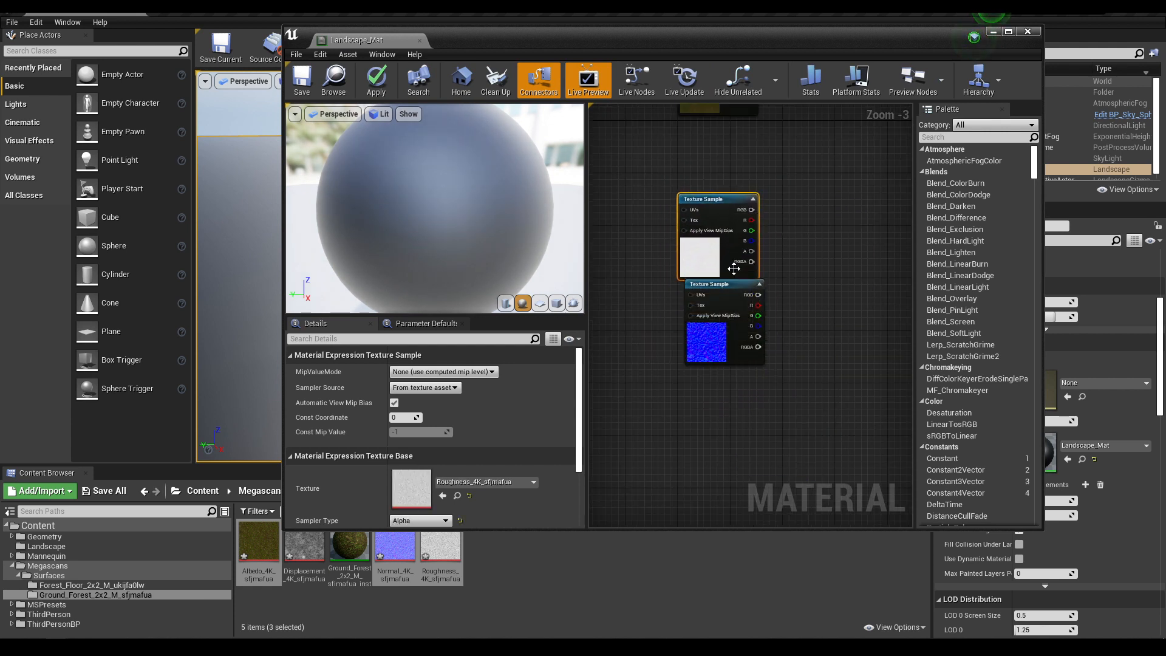
{"action": "left_click_drag", "start_coordinate": [728, 286], "coordinate": [741, 468]}
{"action": "scroll", "coordinate": [760, 341], "scroll_direction": "down", "scroll_amount": 2}
{"action": "right_click_drag", "start_coordinate": [829, 351], "coordinate": [802, 388]}
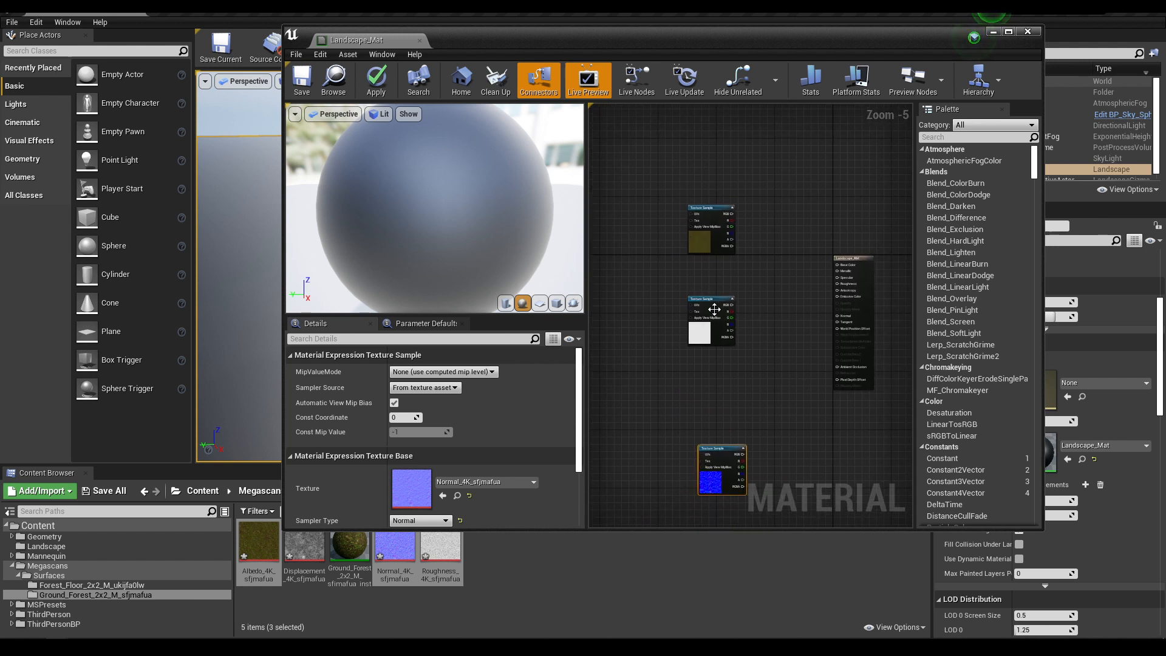
{"action": "left_click_drag", "start_coordinate": [713, 308], "coordinate": [716, 338]}
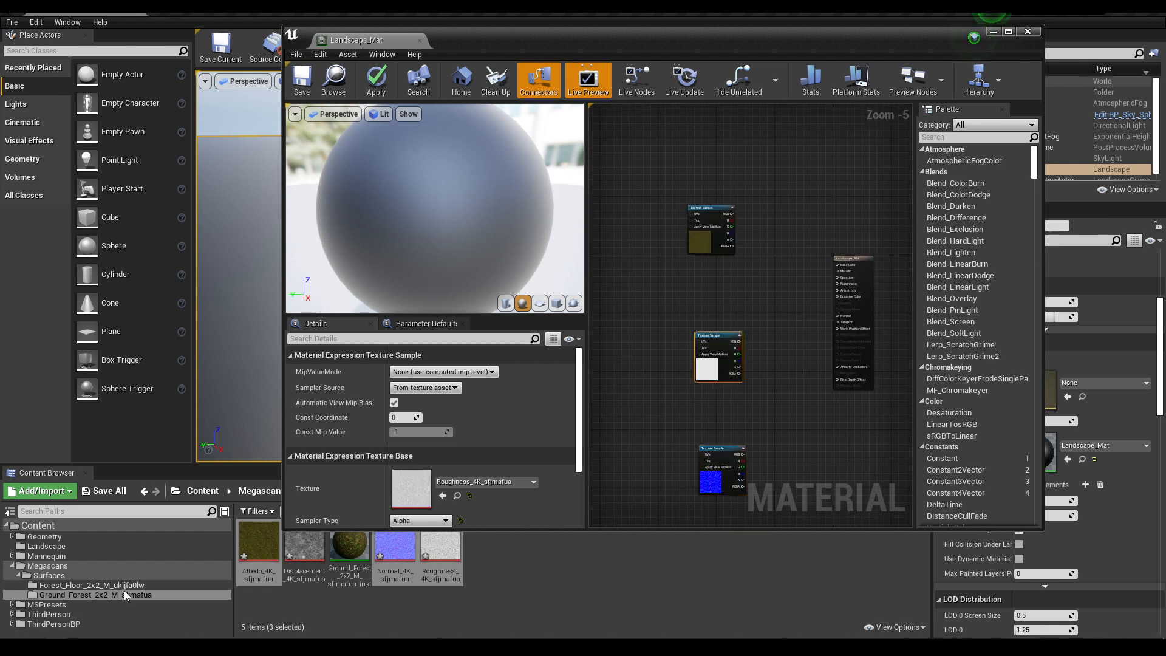
Step: Add the Forest Floor albedo, normal and roughness textures to the material graph as texture samples
{"action": "left_click", "coordinate": [91, 585]}
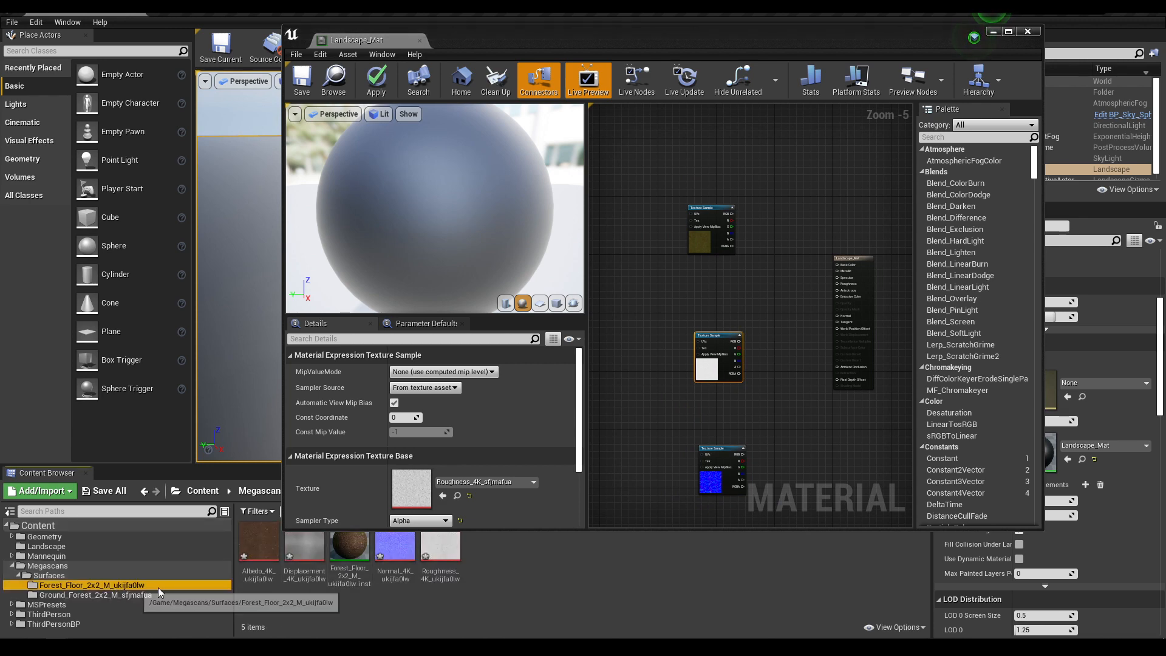
{"action": "left_click", "coordinate": [258, 553]}
{"action": "left_click", "coordinate": [394, 553], "text": "ctrl"}
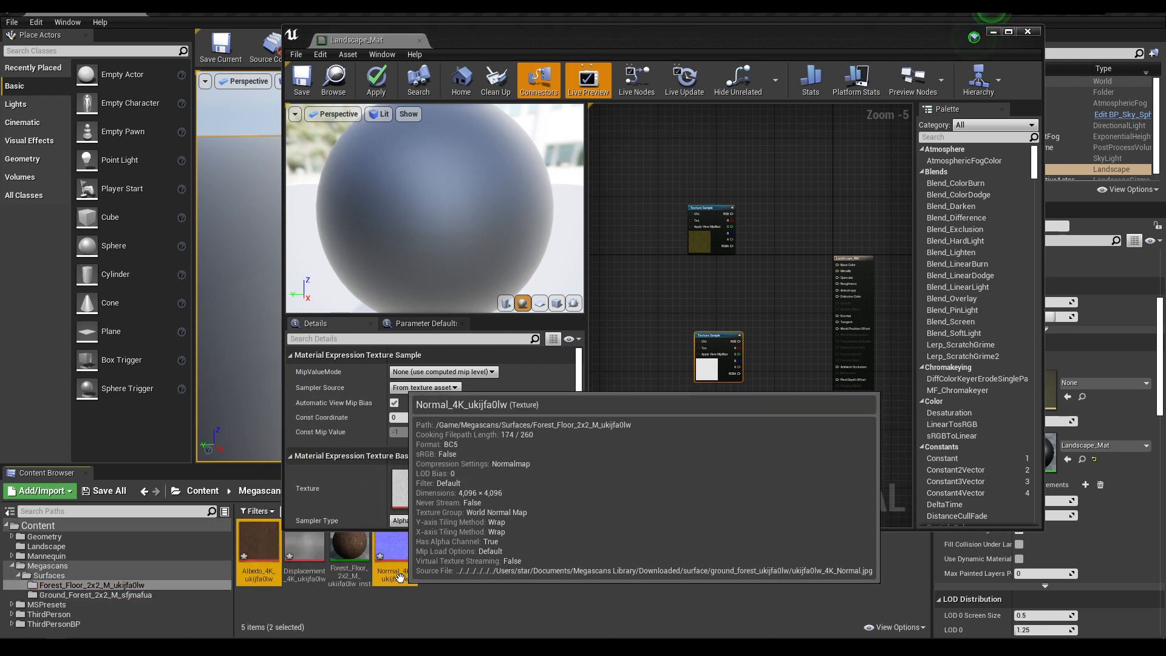
{"action": "left_click", "coordinate": [440, 553], "text": "ctrl"}
{"action": "left_click_drag", "start_coordinate": [443, 562], "coordinate": [638, 436]}
{"action": "scroll", "coordinate": [746, 410], "scroll_direction": "down", "scroll_amount": 1}
{"action": "scroll", "coordinate": [747, 410], "scroll_direction": "up", "scroll_amount": 2}
{"action": "right_click_drag", "start_coordinate": [759, 408], "coordinate": [815, 363]}
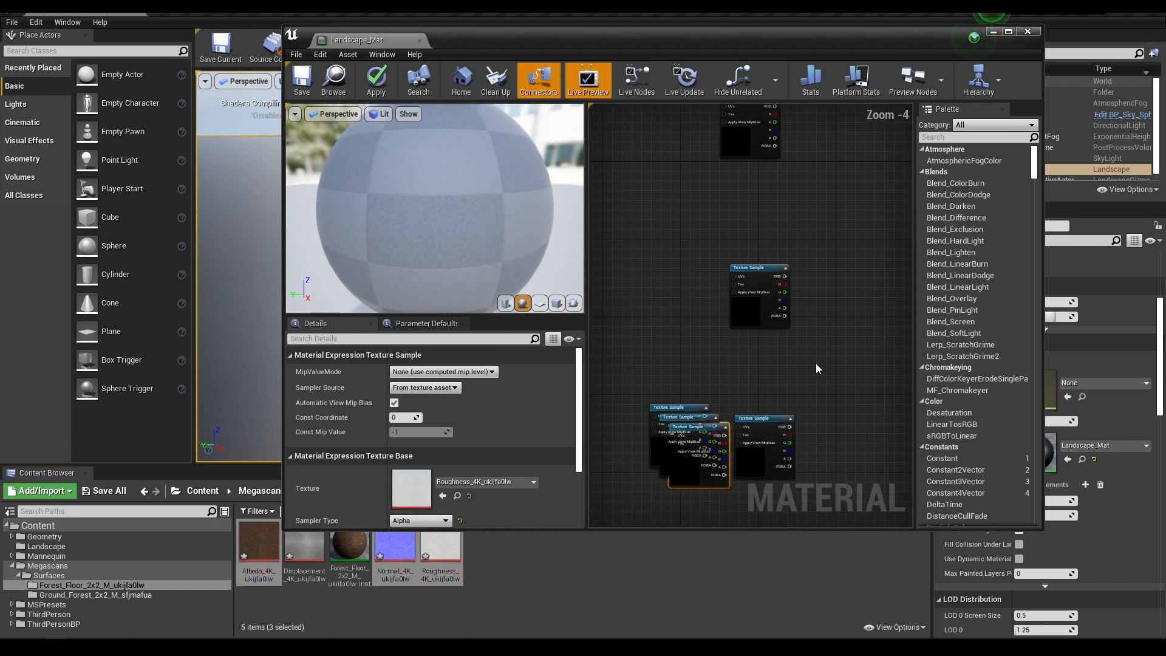
Step: Place the Forest Floor albedo, normal and roughness samples each beneath the matching Ground Forest sample
{"action": "left_click_drag", "start_coordinate": [677, 408], "coordinate": [665, 244]}
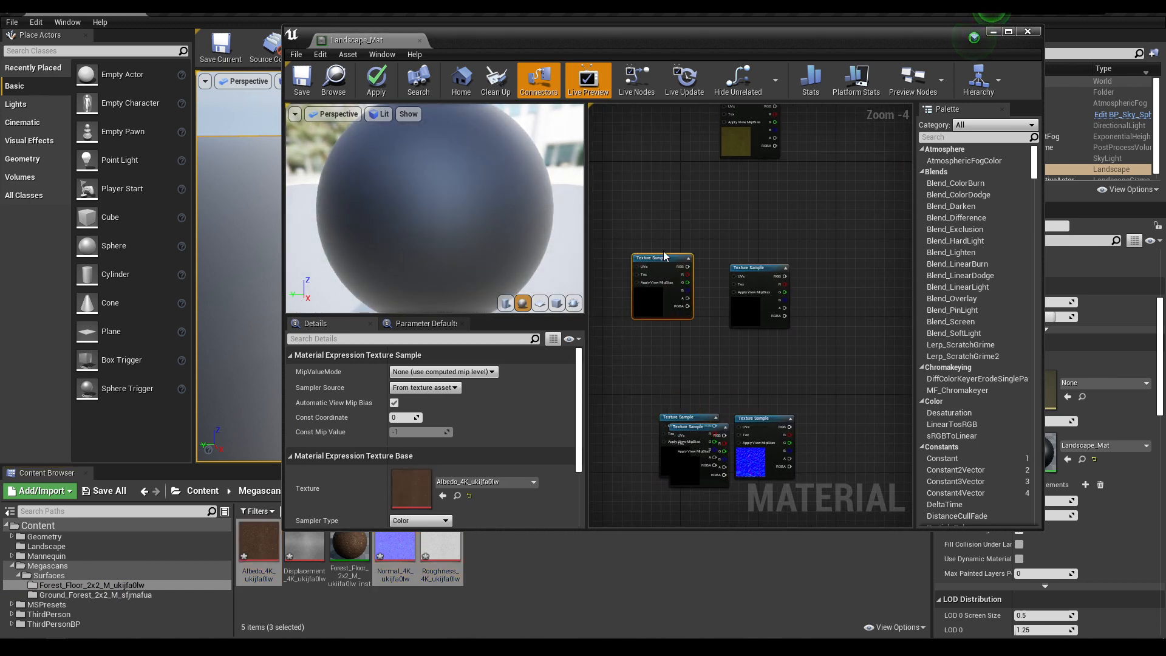
{"action": "left_click_drag", "start_coordinate": [680, 417], "coordinate": [629, 373]}
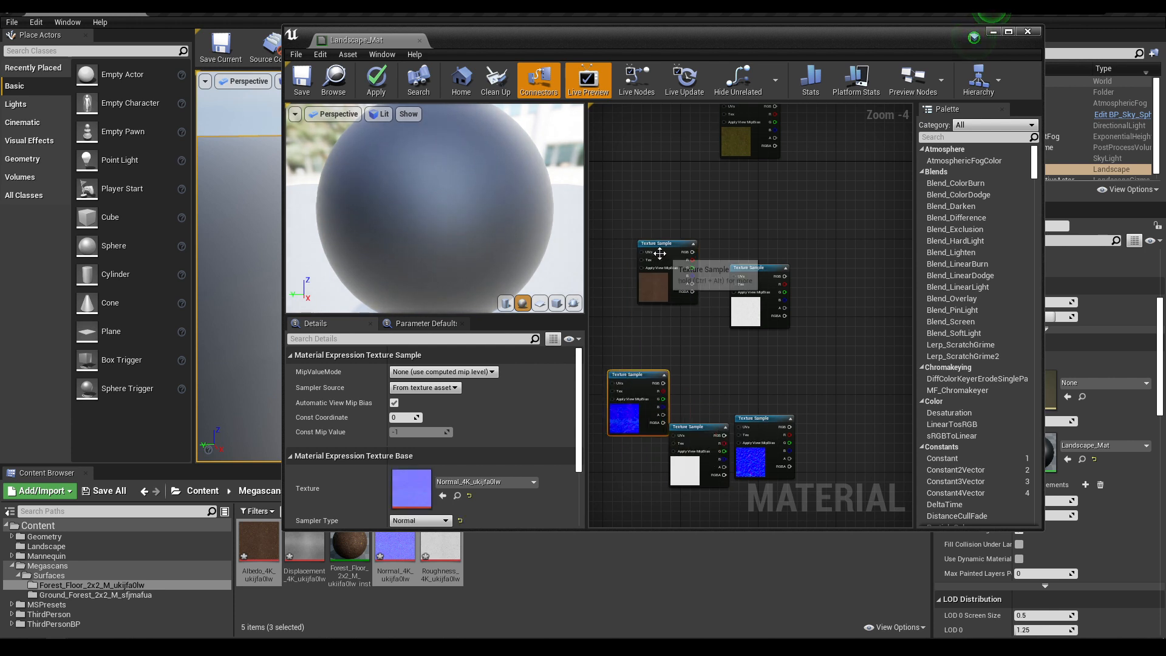
{"action": "left_click_drag", "start_coordinate": [663, 243], "coordinate": [747, 184]}
{"action": "left_click_drag", "start_coordinate": [749, 175], "coordinate": [747, 177]}
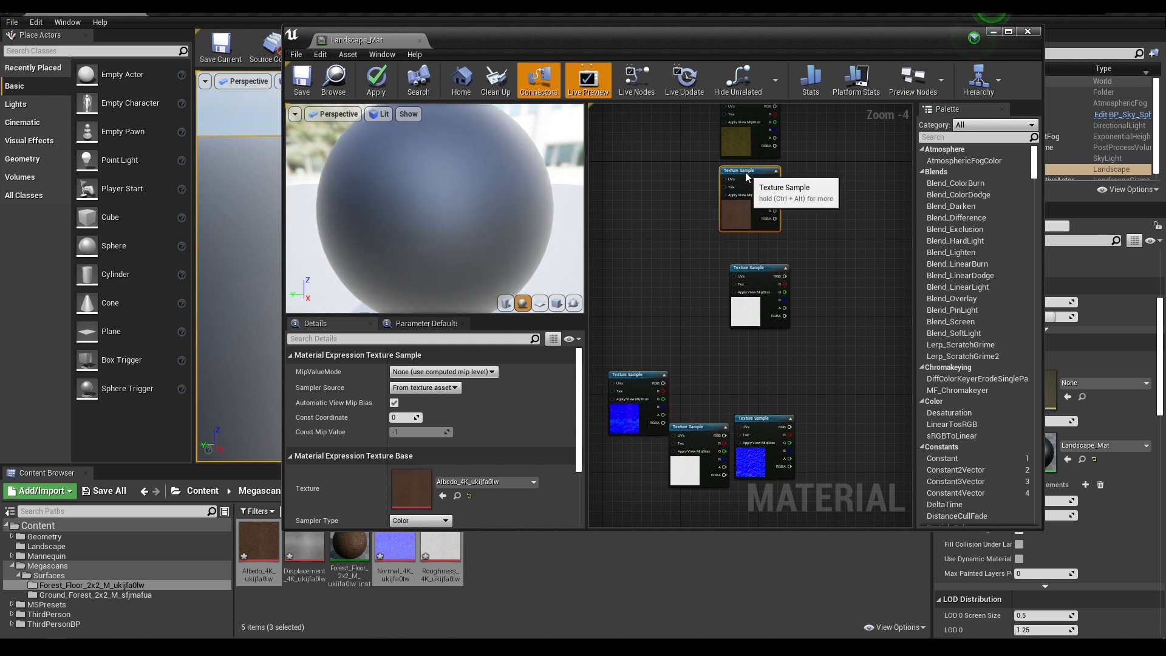
{"action": "left_click_drag", "start_coordinate": [643, 376], "coordinate": [774, 399]}
{"action": "left_click_drag", "start_coordinate": [708, 336], "coordinate": [767, 245]}
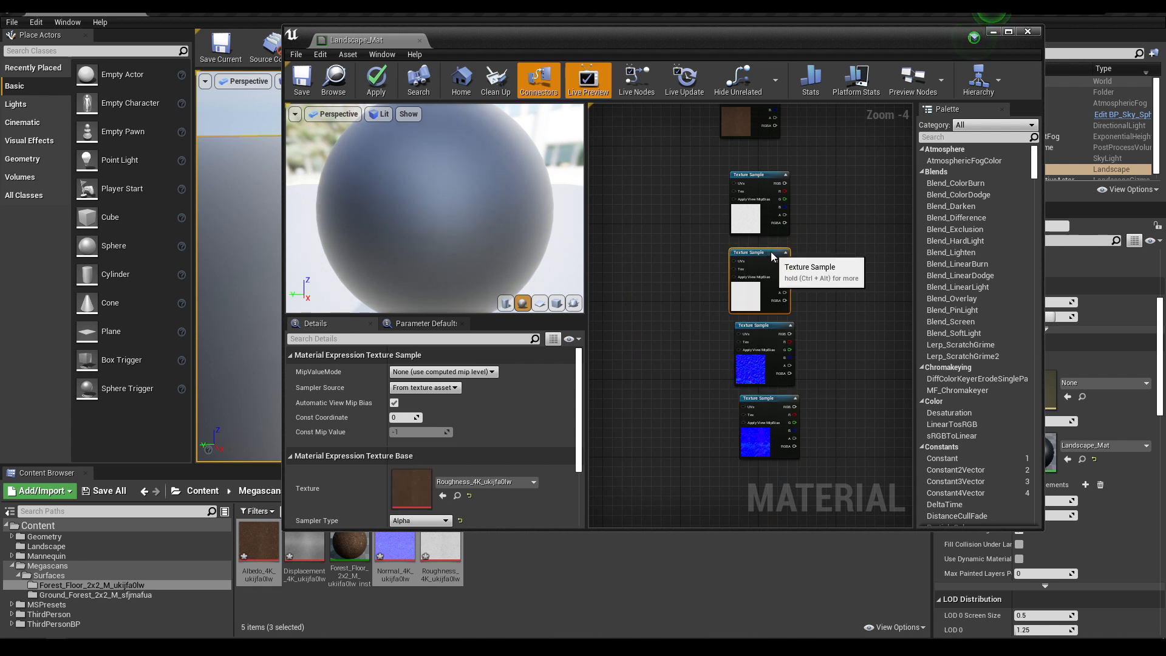
Step: Move the two normal map samples down as a pair and align the Forest Floor one under the other
{"action": "left_click_drag", "start_coordinate": [844, 355], "coordinate": [756, 454]}
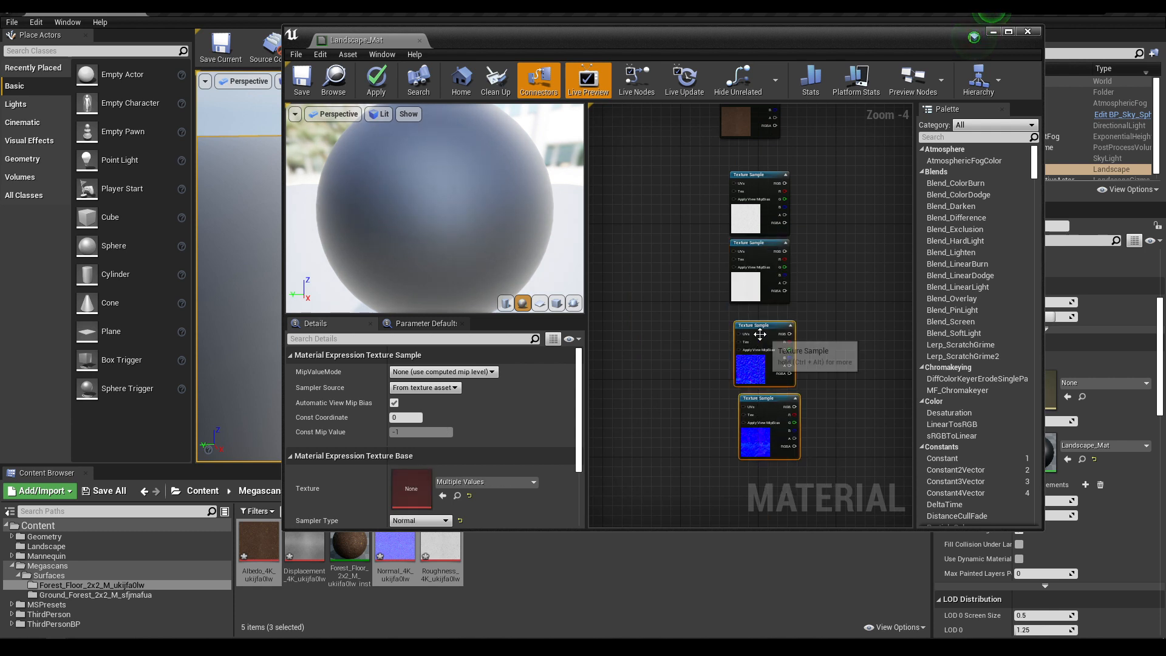
{"action": "left_click_drag", "start_coordinate": [757, 330], "coordinate": [758, 344]}
{"action": "left_click", "coordinate": [765, 413]}
{"action": "left_click_drag", "start_coordinate": [765, 413], "coordinate": [760, 408]}
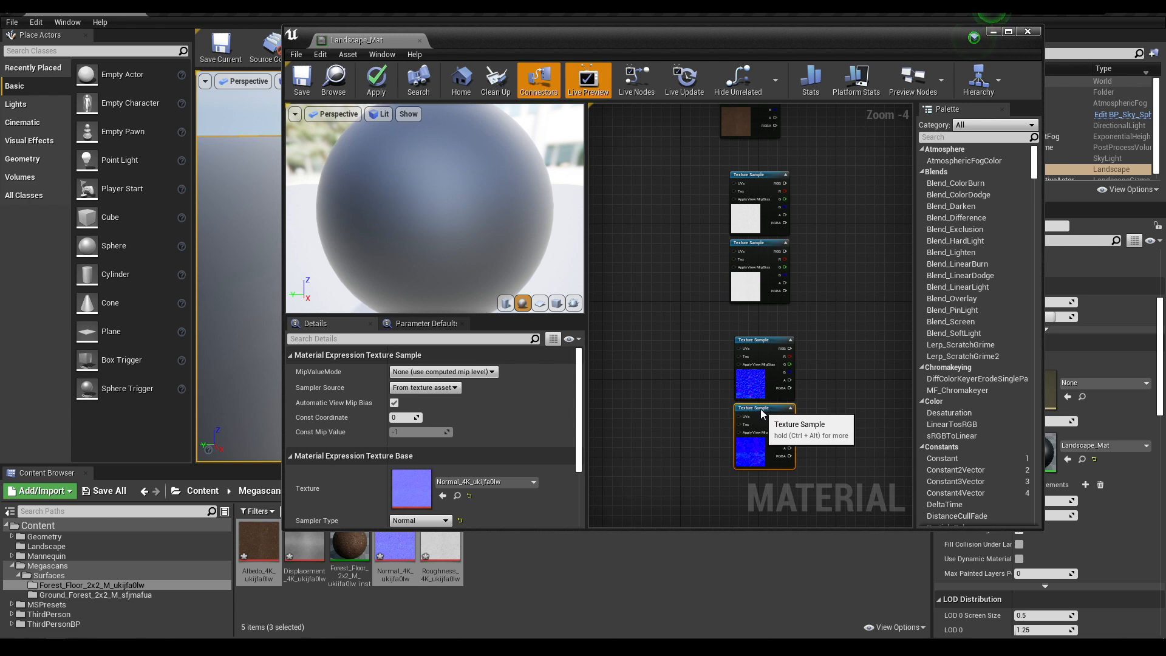
{"action": "right_click_drag", "start_coordinate": [774, 220], "coordinate": [789, 379]}
{"action": "right_click_drag", "start_coordinate": [848, 350], "coordinate": [745, 329]}
{"action": "scroll", "coordinate": [741, 255], "scroll_direction": "down", "scroll_amount": 1}
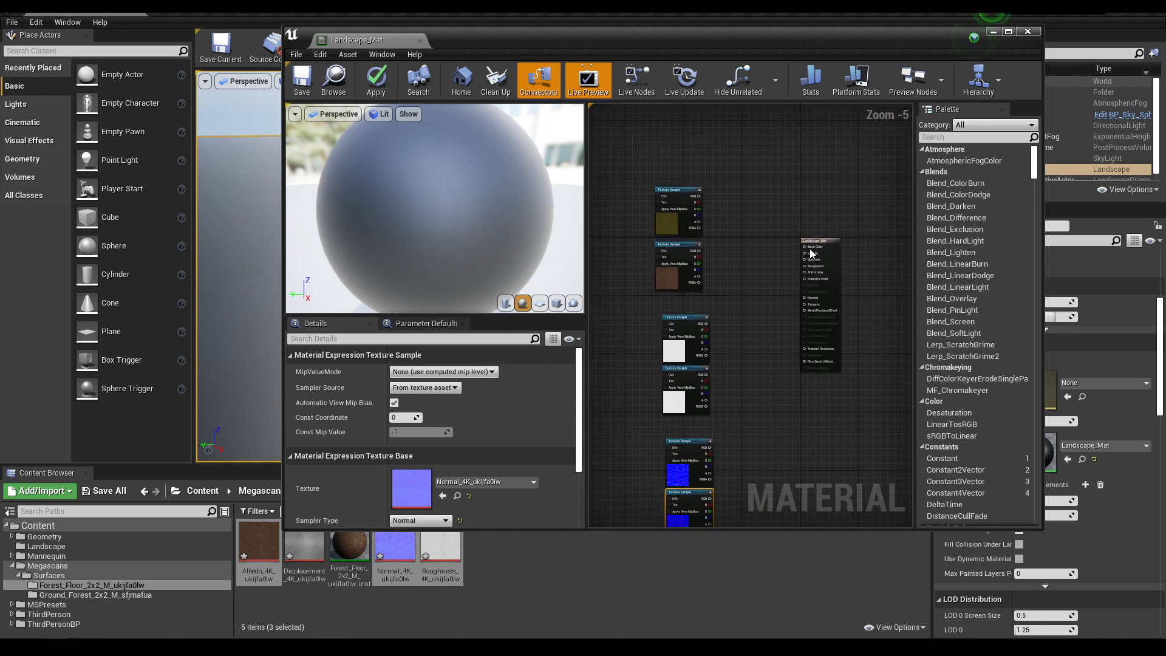
Step: Add a LandscapeLayerBlend node between the albedo texture samples and the Landscape_Mat output node
{"action": "left_click", "coordinate": [811, 242]}
{"action": "right_click_drag", "start_coordinate": [811, 241], "coordinate": [850, 282]}
{"action": "scroll", "coordinate": [775, 308], "scroll_direction": "up", "scroll_amount": 1}
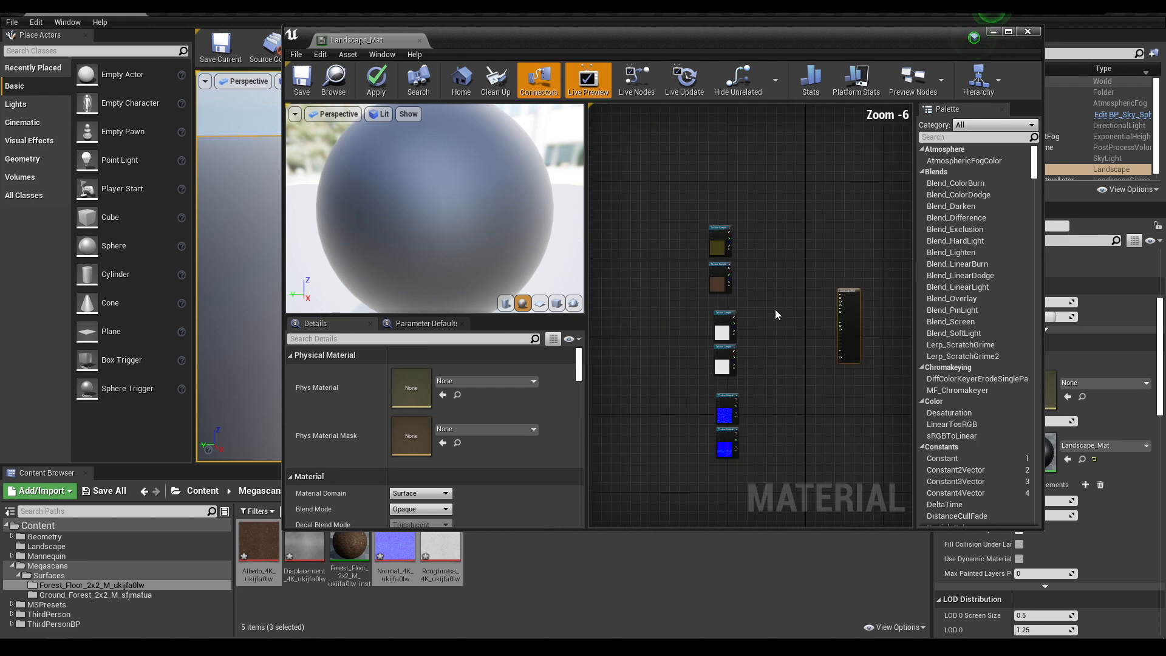
{"action": "right_click_drag", "start_coordinate": [770, 295], "coordinate": [768, 357]}
{"action": "scroll", "coordinate": [763, 376], "scroll_direction": "up", "scroll_amount": 1}
{"action": "left_click", "coordinate": [779, 340]}
{"action": "scroll", "coordinate": [778, 340], "scroll_direction": "down", "scroll_amount": 1}
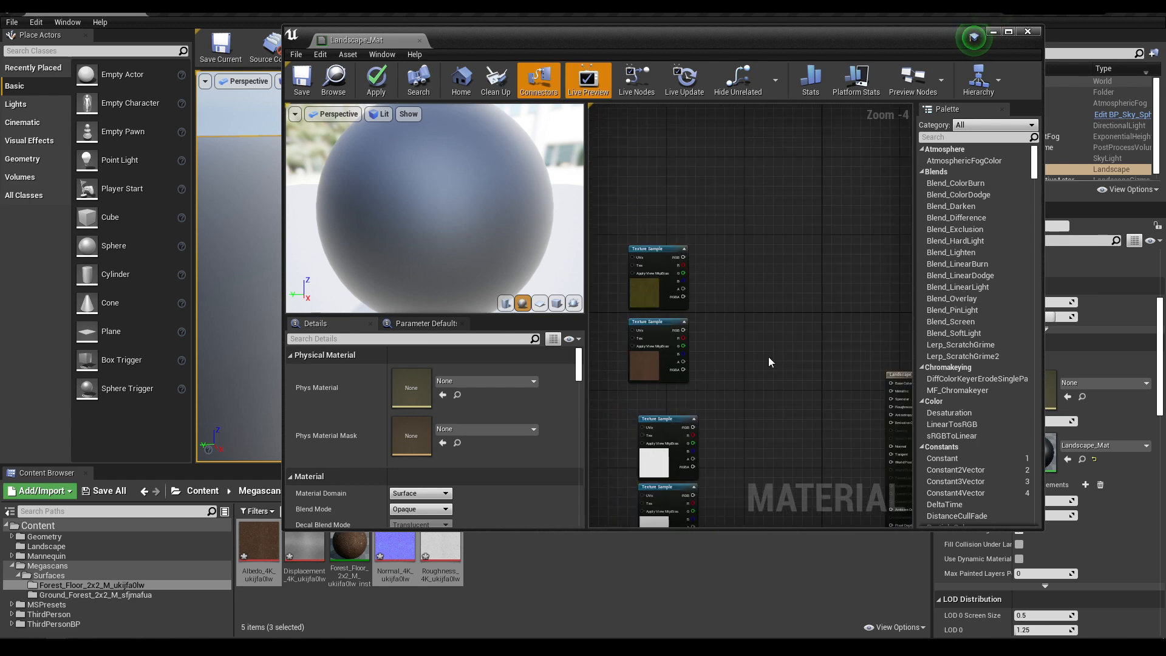
{"action": "right_click", "coordinate": [754, 269]}
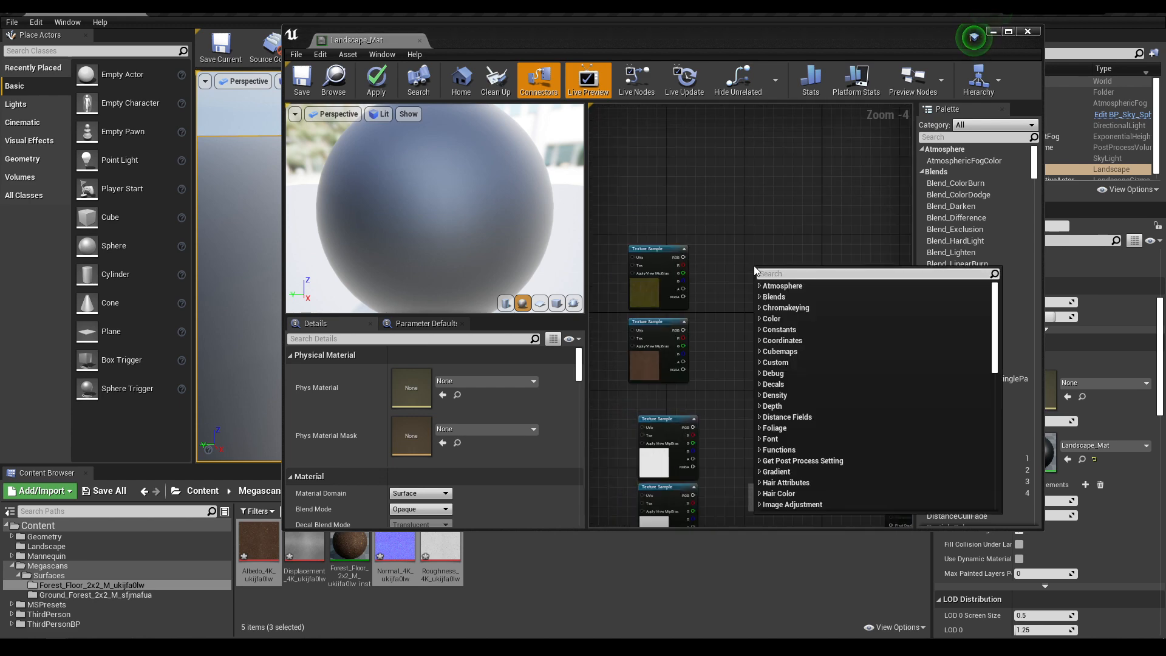
{"action": "type", "text": "lands"}
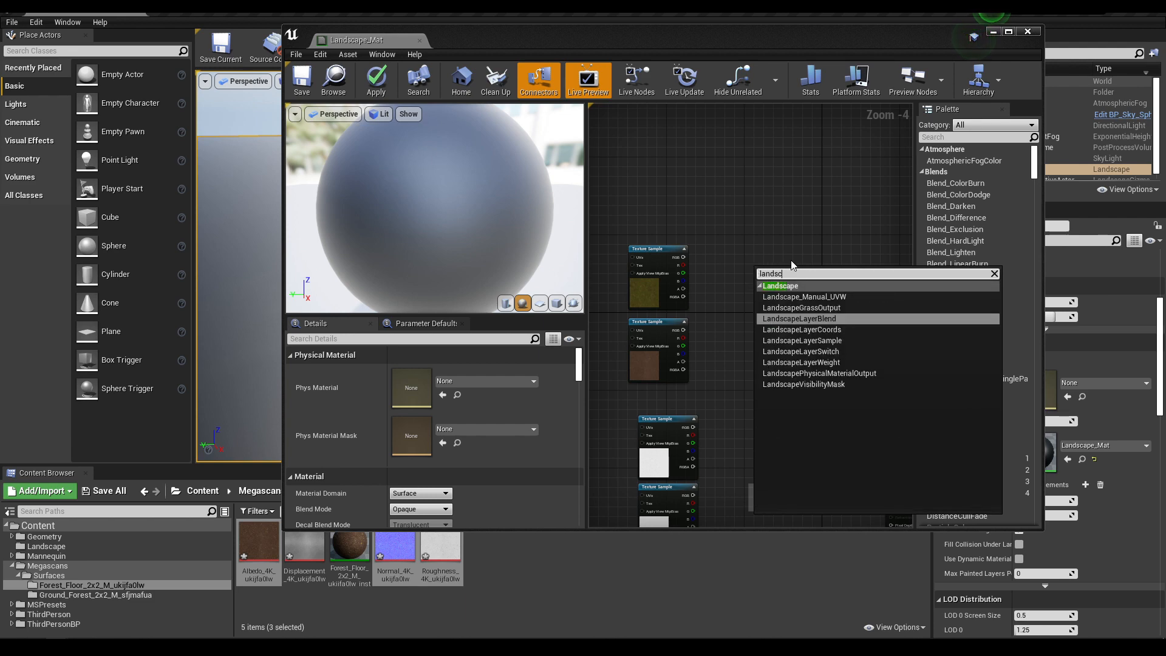
{"action": "type", "text": "c"}
{"action": "left_click", "coordinate": [811, 318]}
{"action": "scroll", "coordinate": [785, 289], "scroll_direction": "up", "scroll_amount": 1}
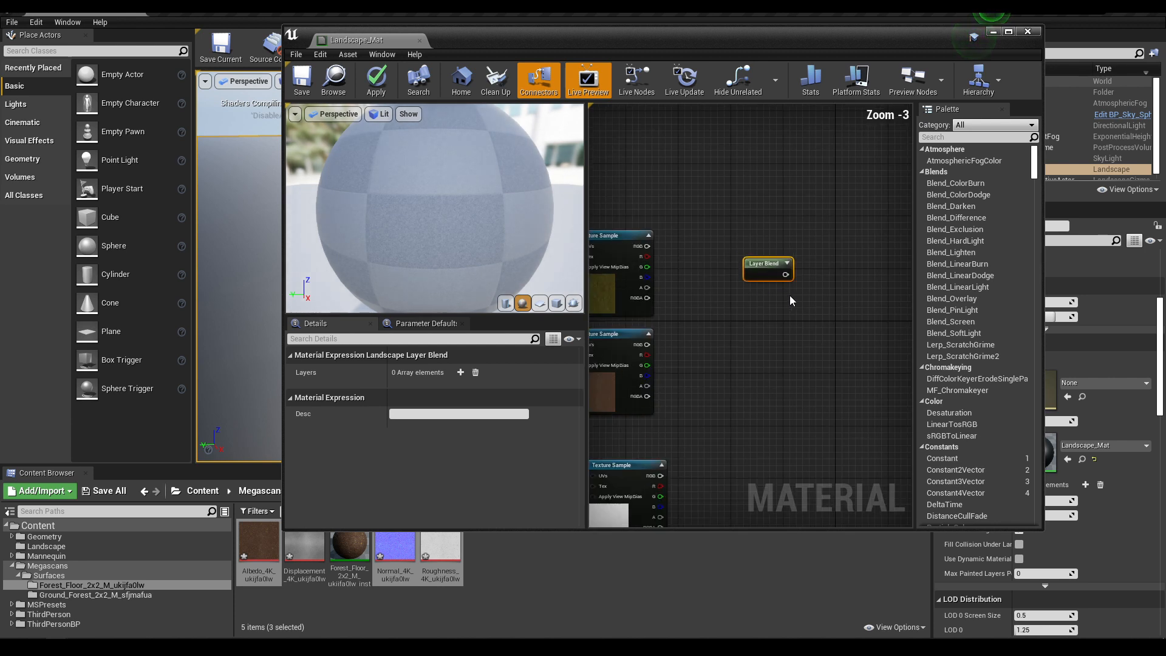
{"action": "right_click_drag", "start_coordinate": [790, 295], "coordinate": [773, 246]}
{"action": "left_click_drag", "start_coordinate": [739, 214], "coordinate": [745, 226]}
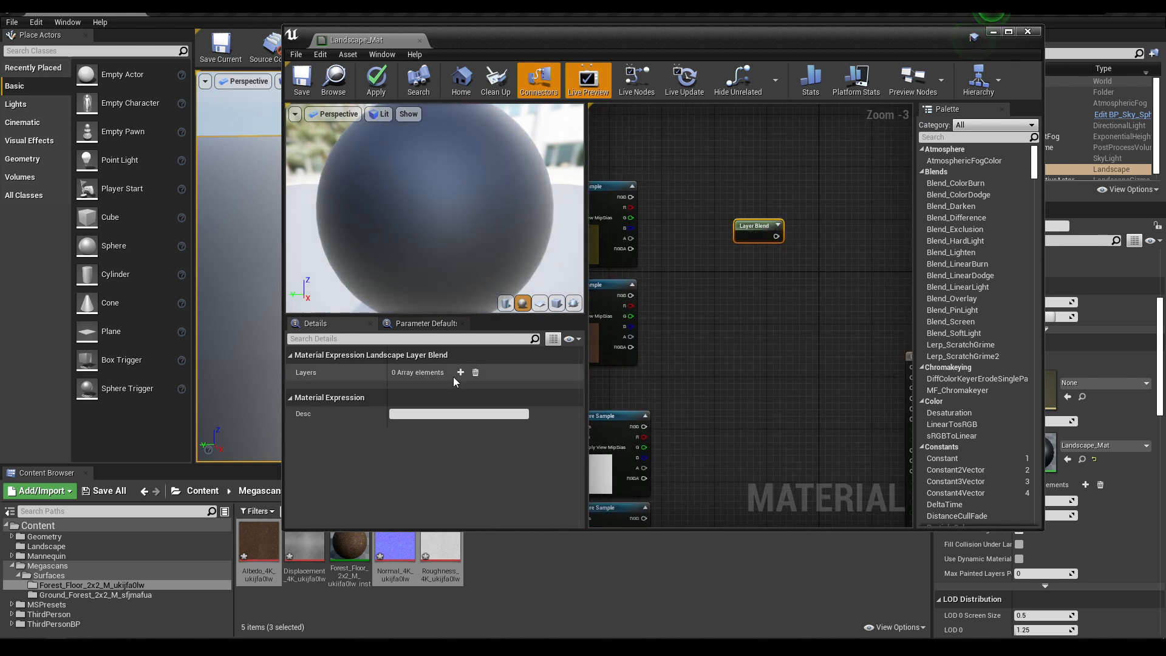
{"action": "right_click_drag", "start_coordinate": [709, 329], "coordinate": [778, 312]}
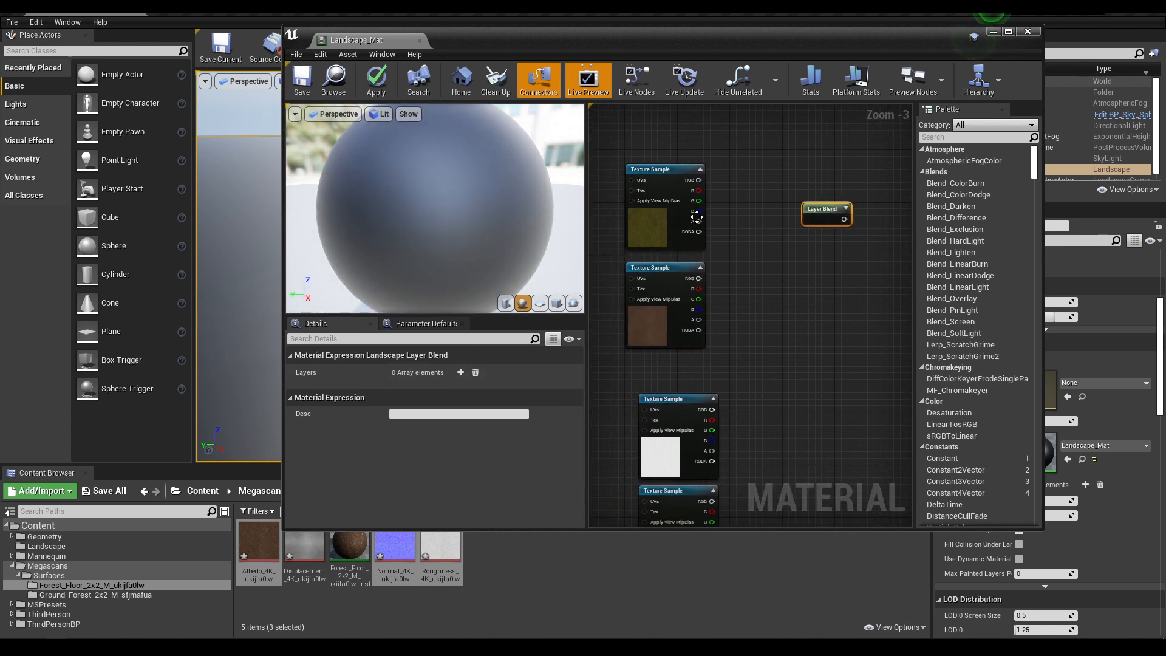
Step: Add two layers to the albedo Layer Blend node and name the first one Grass
{"action": "left_click", "coordinate": [461, 372]}
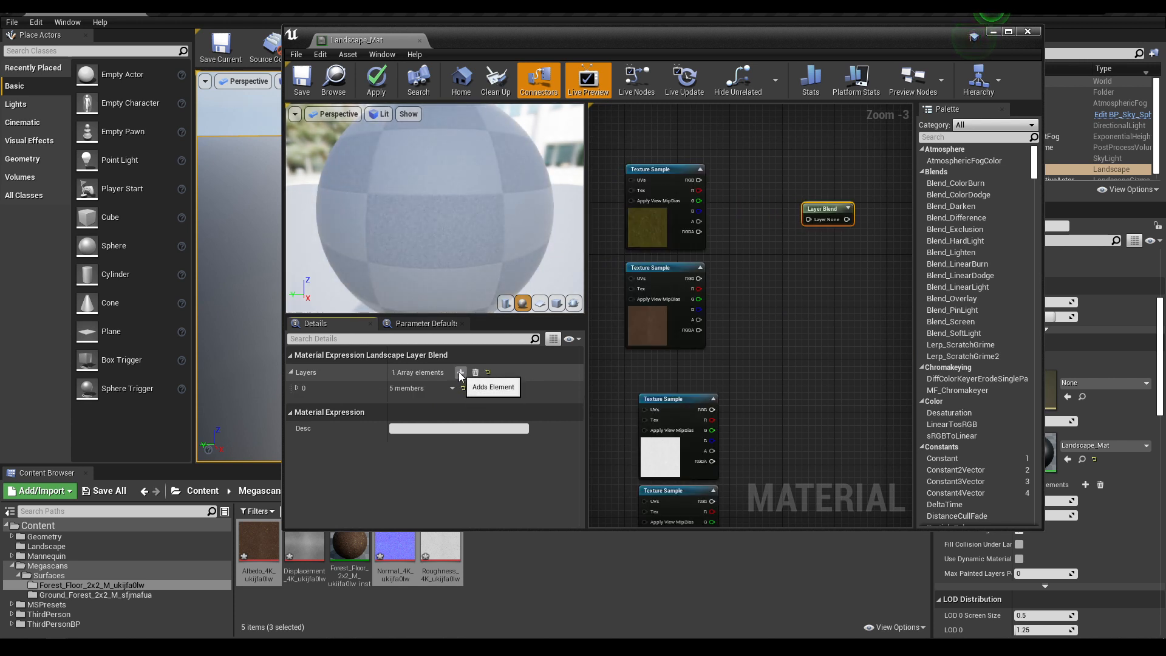
{"action": "left_click", "coordinate": [460, 372]}
{"action": "left_click", "coordinate": [297, 388]}
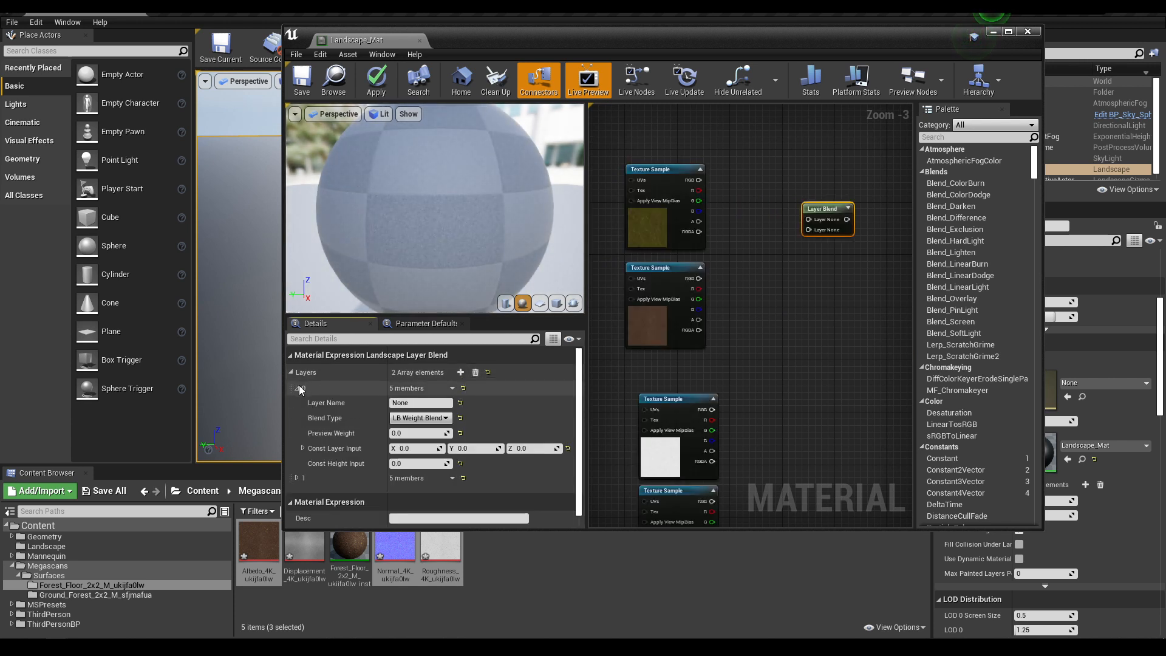
{"action": "left_click", "coordinate": [424, 403]}
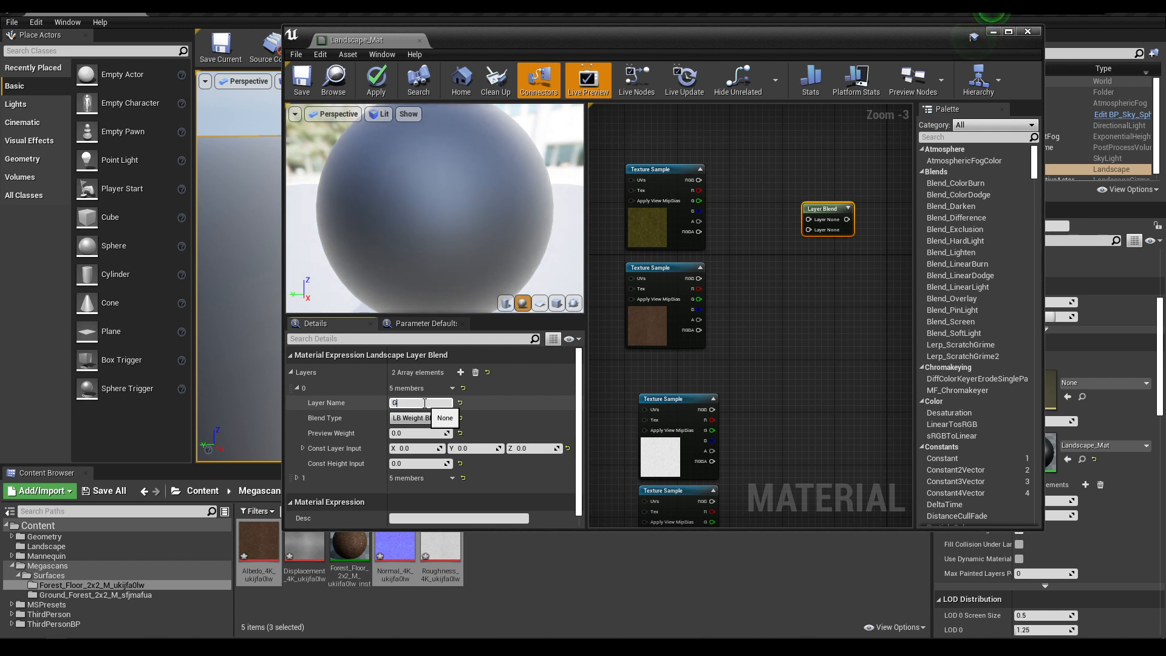
{"action": "key", "text": "Return"}
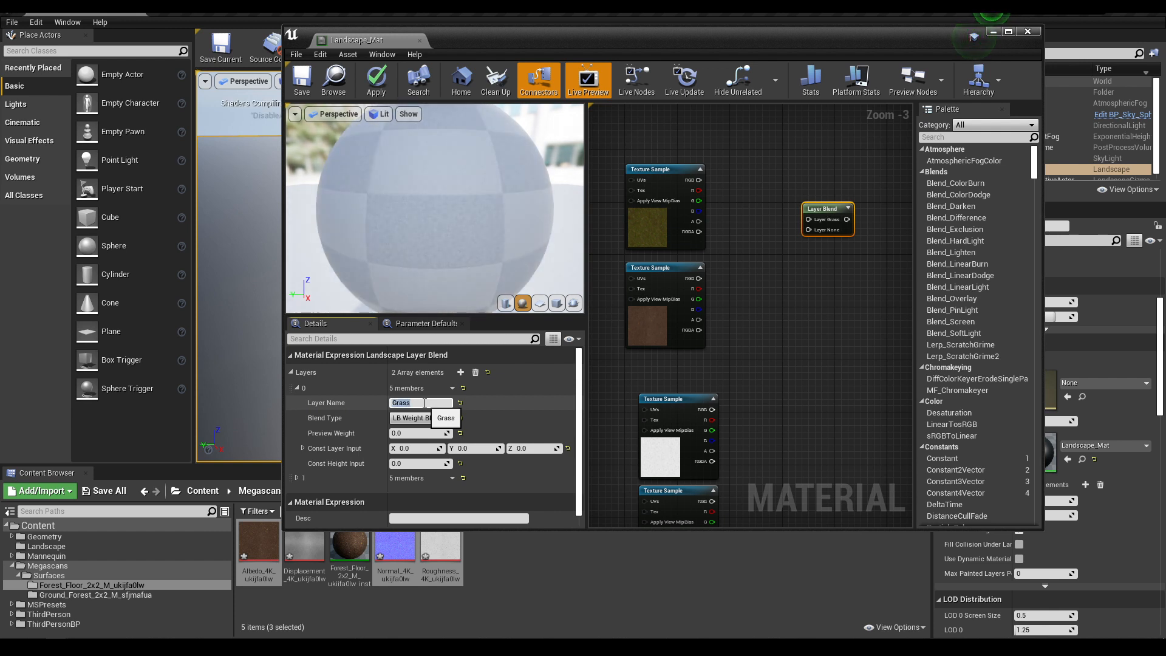
Step: Name the second layer of the albedo Layer Blend node Dirt
{"action": "left_click", "coordinate": [297, 478]}
{"action": "scroll", "coordinate": [401, 477], "scroll_direction": "down", "scroll_amount": 1}
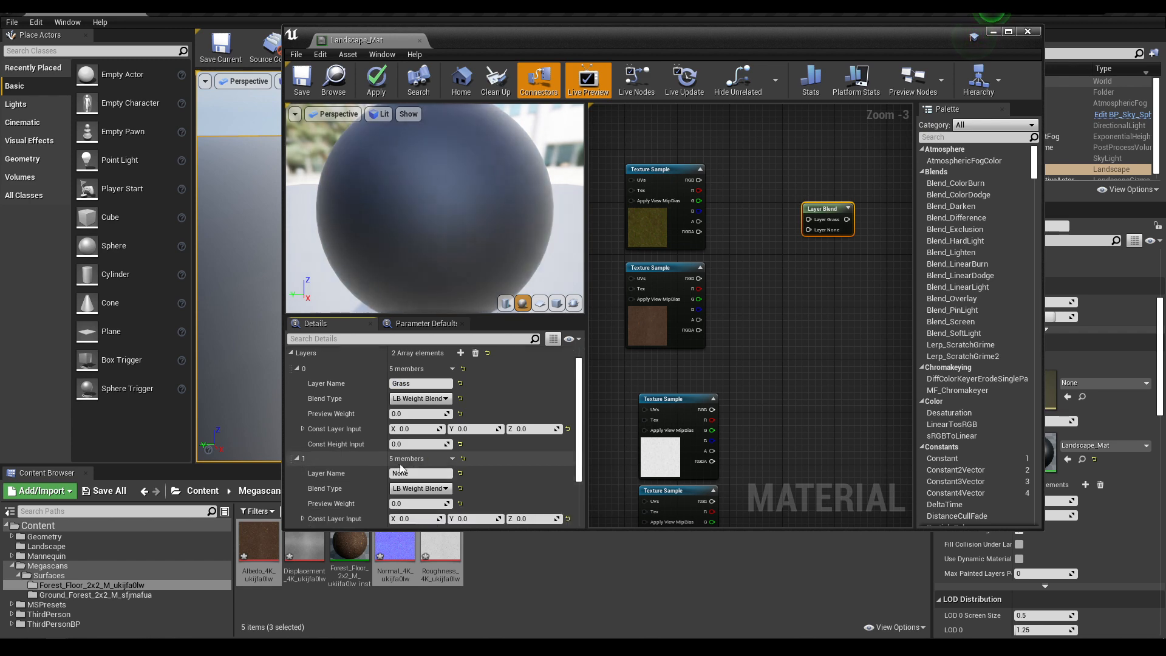
{"action": "left_click", "coordinate": [417, 475]}
{"action": "type", "text": "Dir"}
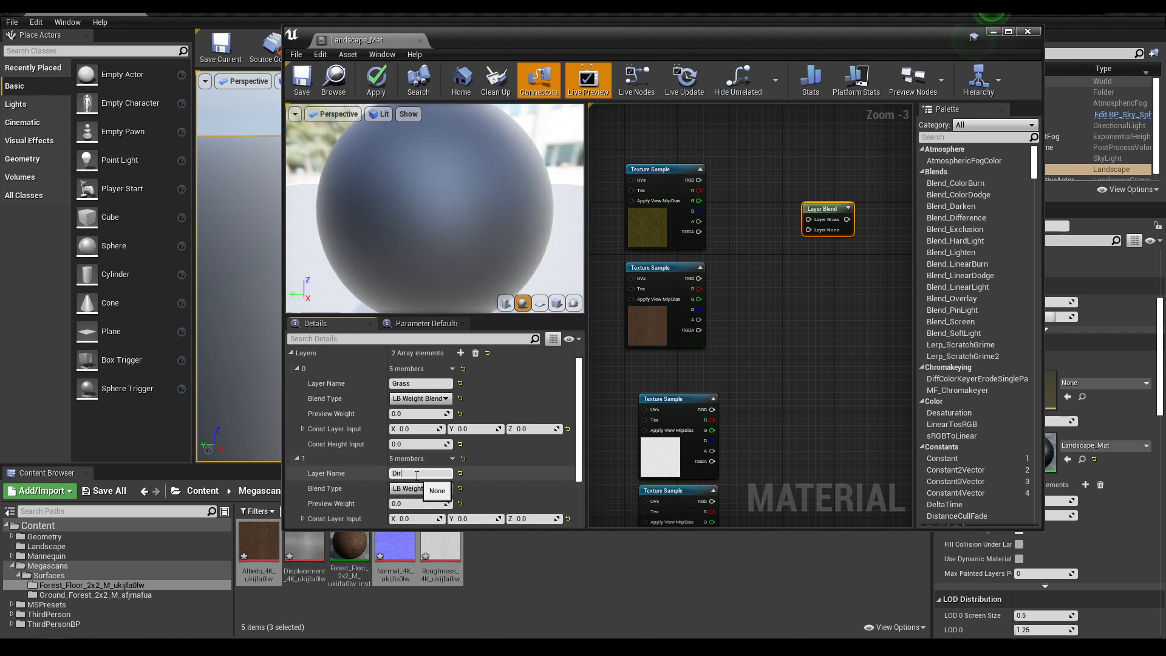
{"action": "type", "text": "t"}
{"action": "key", "text": "Return"}
Step: Connect the RGB outputs of the Ground Forest and Forest Floor albedo samples to Layer Grass and Layer Dirt respectively
{"action": "scroll", "coordinate": [897, 366], "scroll_direction": "down", "scroll_amount": 1}
{"action": "right_click_drag", "start_coordinate": [794, 328], "coordinate": [739, 324]}
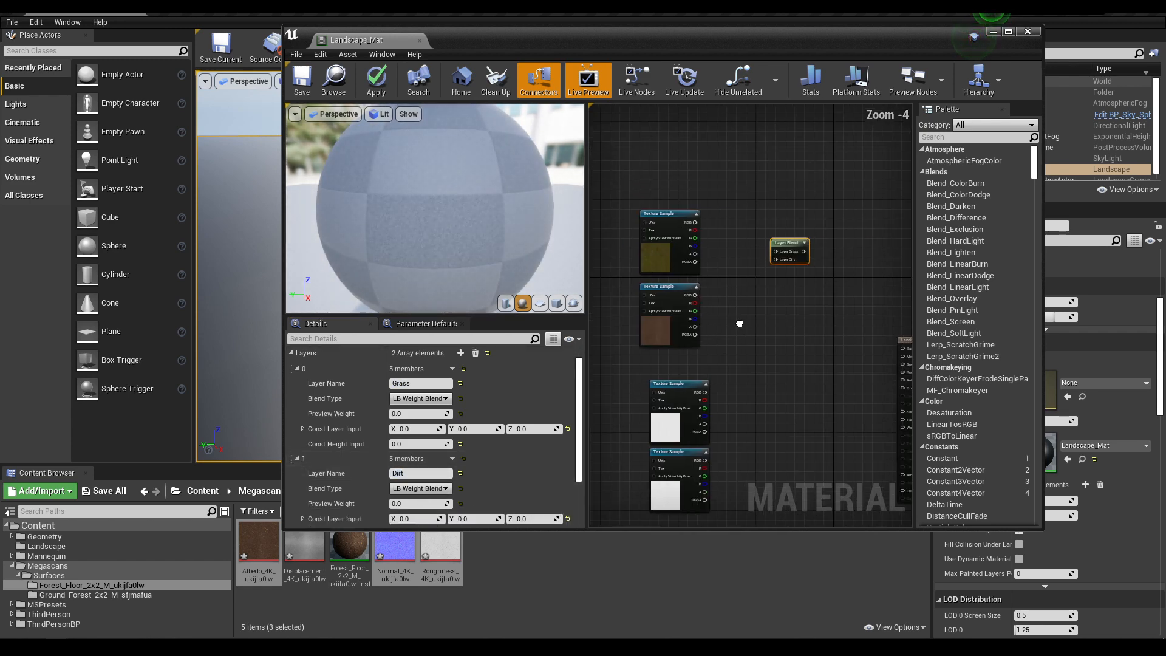
{"action": "scroll", "coordinate": [742, 298], "scroll_direction": "up", "scroll_amount": 2}
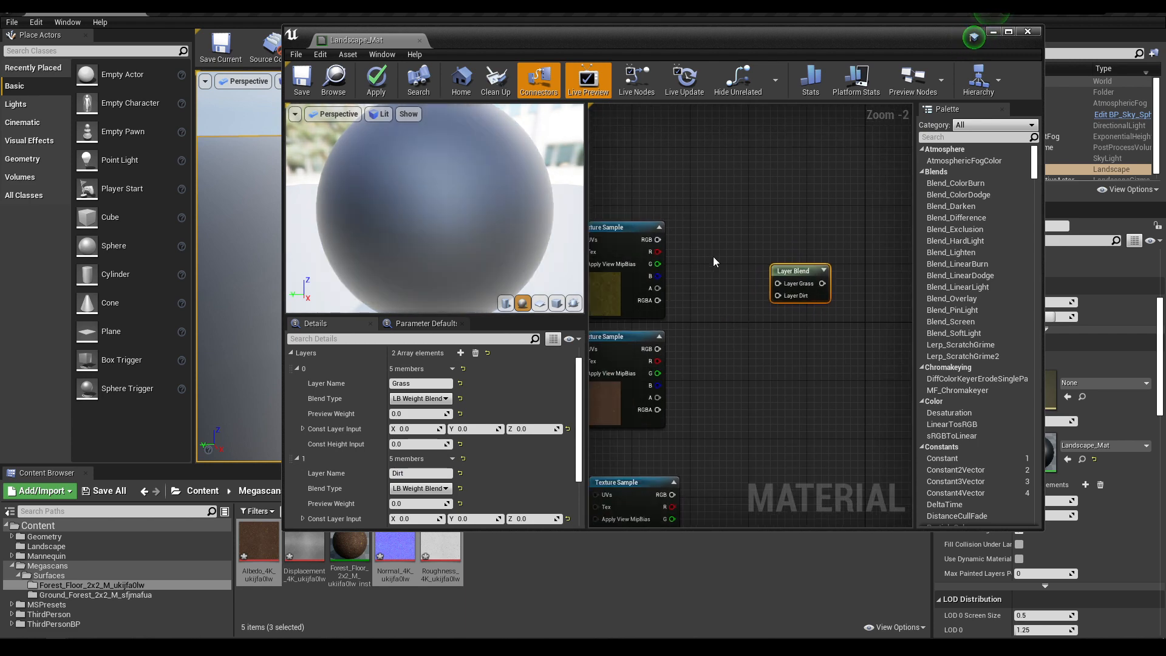
{"action": "right_click_drag", "start_coordinate": [714, 261], "coordinate": [741, 267]}
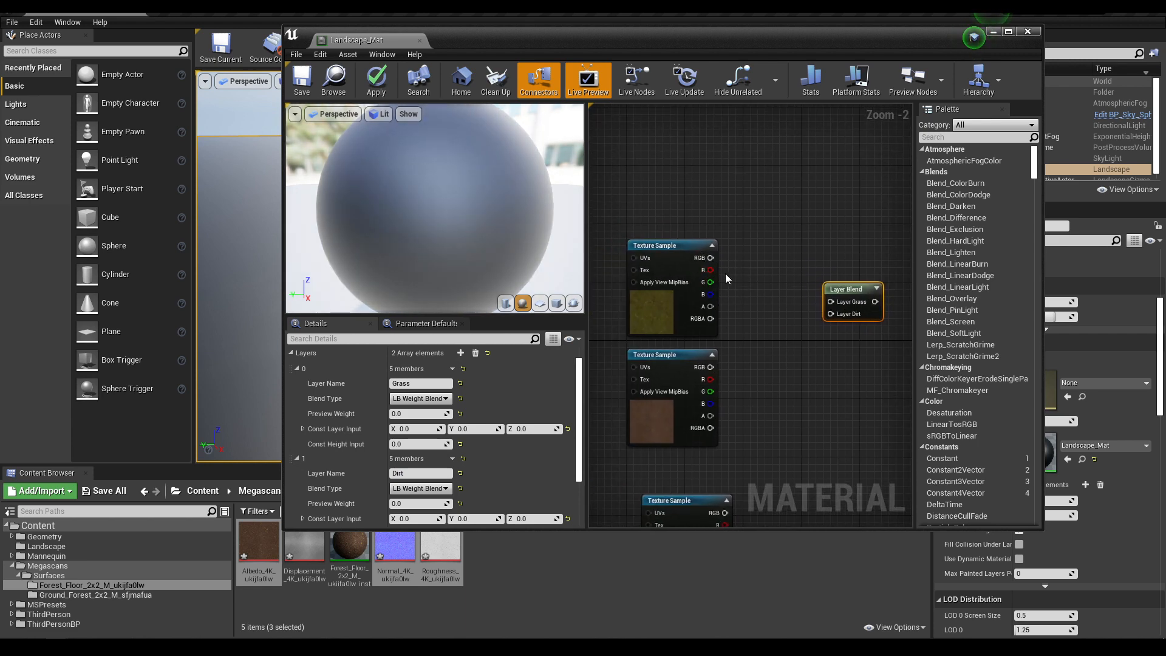
{"action": "left_click_drag", "start_coordinate": [832, 308], "coordinate": [831, 302]}
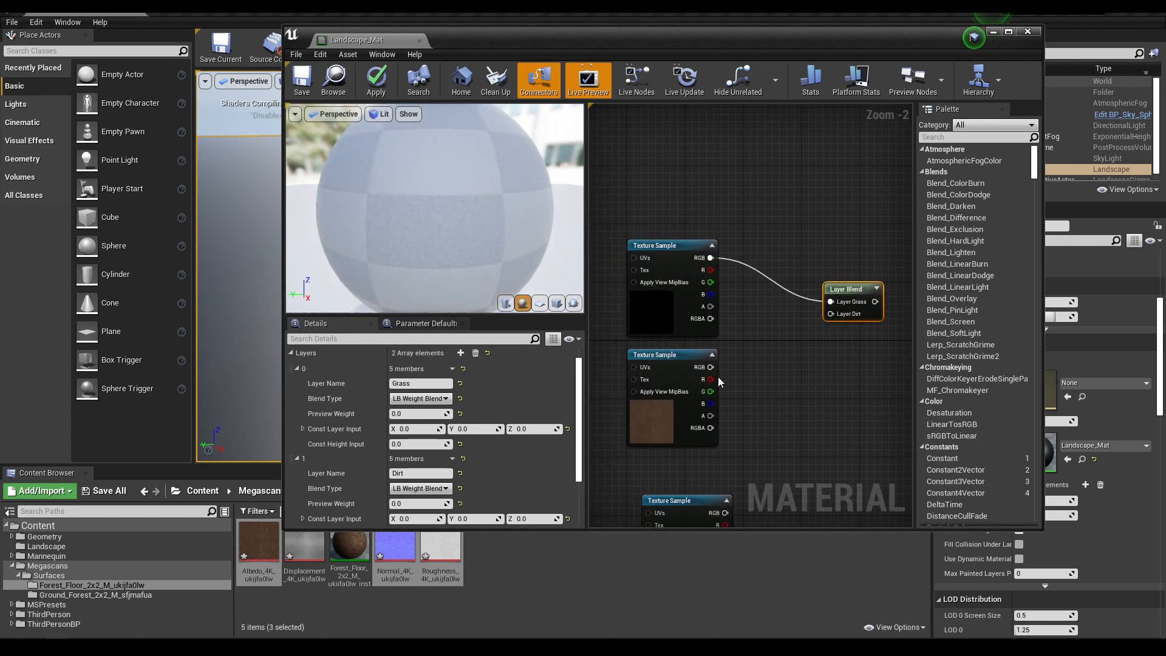
{"action": "left_click_drag", "start_coordinate": [710, 367], "coordinate": [831, 317]}
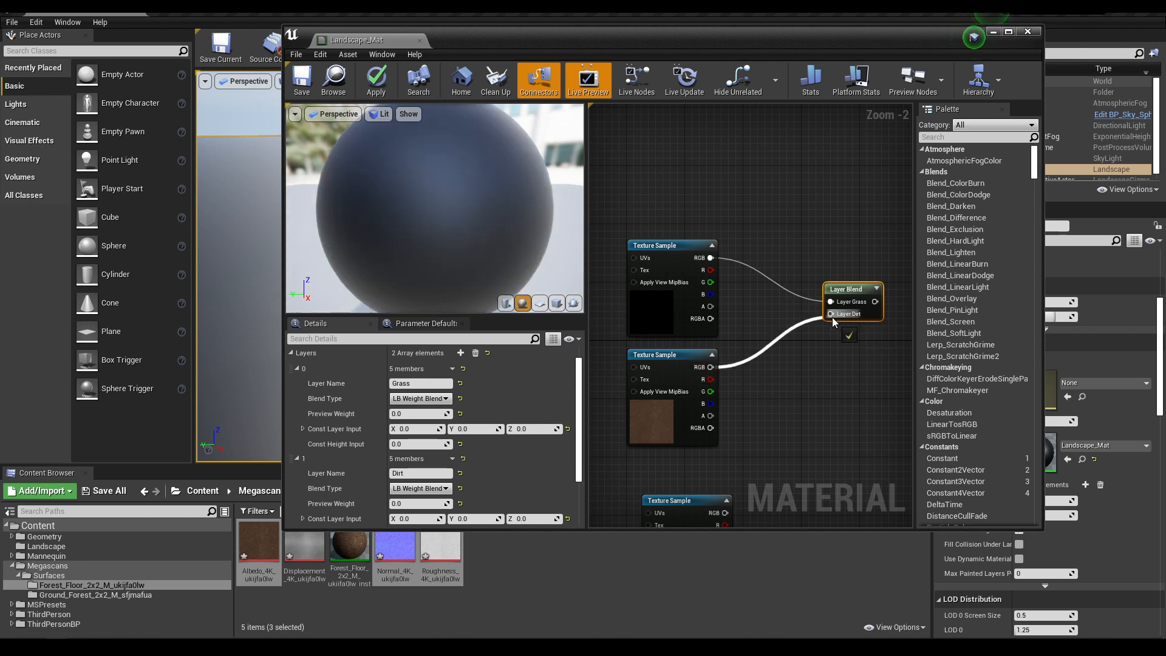
Step: Move the Landscape_Mat output node up and farther away from the albedo Layer Blend node
{"action": "scroll", "coordinate": [837, 390], "scroll_direction": "down", "scroll_amount": 1}
{"action": "right_click_drag", "start_coordinate": [837, 390], "coordinate": [770, 368]}
{"action": "scroll", "coordinate": [770, 368], "scroll_direction": "down", "scroll_amount": 1}
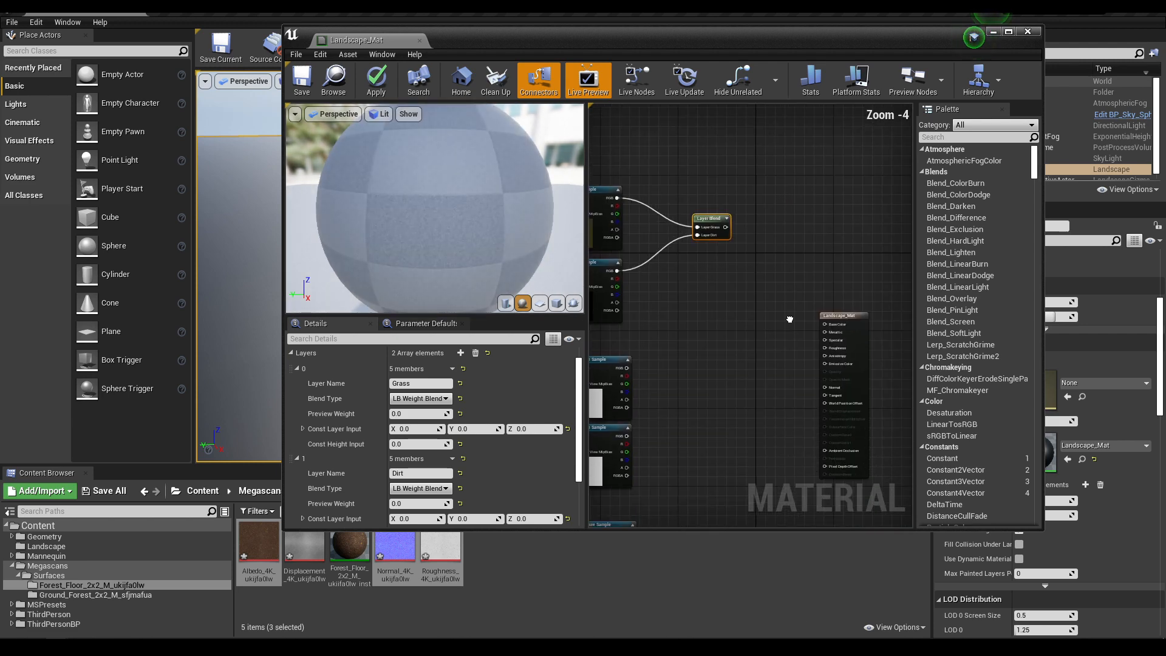
{"action": "left_click_drag", "start_coordinate": [848, 312], "coordinate": [891, 249]}
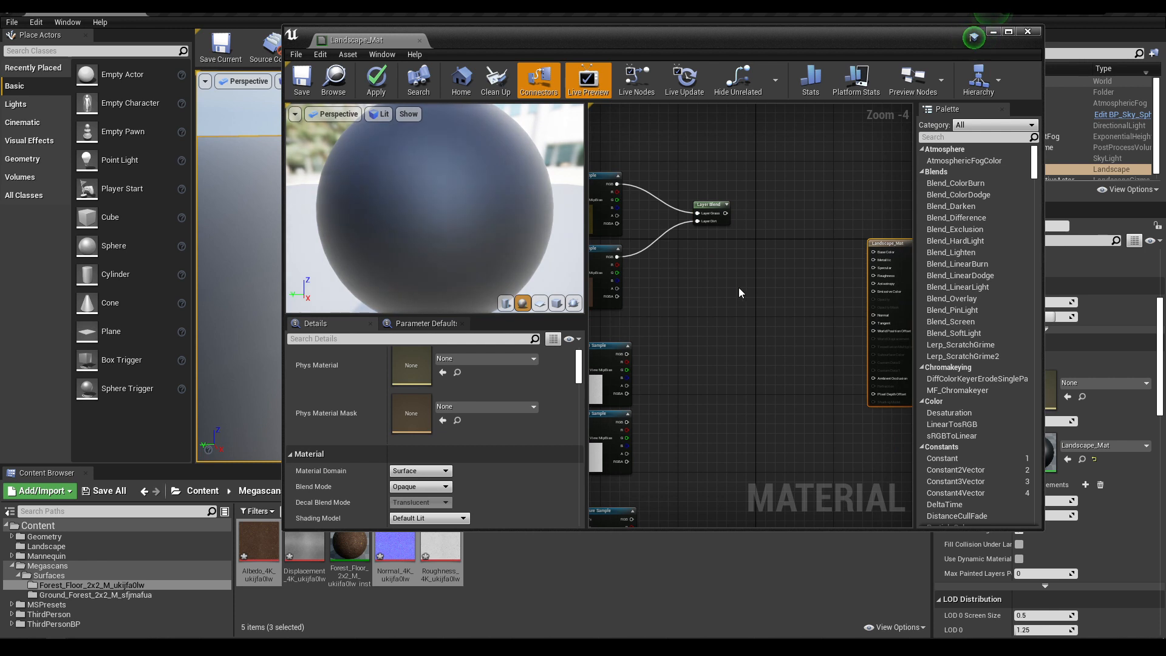
Step: Add a LandscapeLayerBlend node beside the two roughness texture samples and give it two layers
{"action": "right_click_drag", "start_coordinate": [739, 289], "coordinate": [784, 259]}
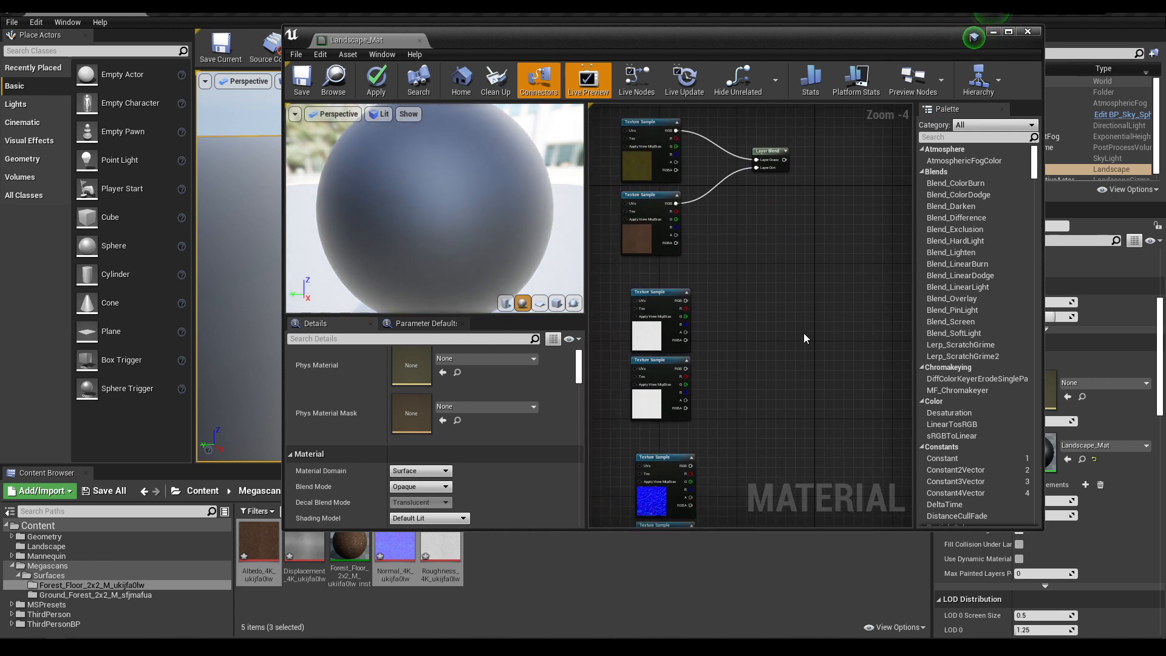
{"action": "right_click", "coordinate": [768, 322]}
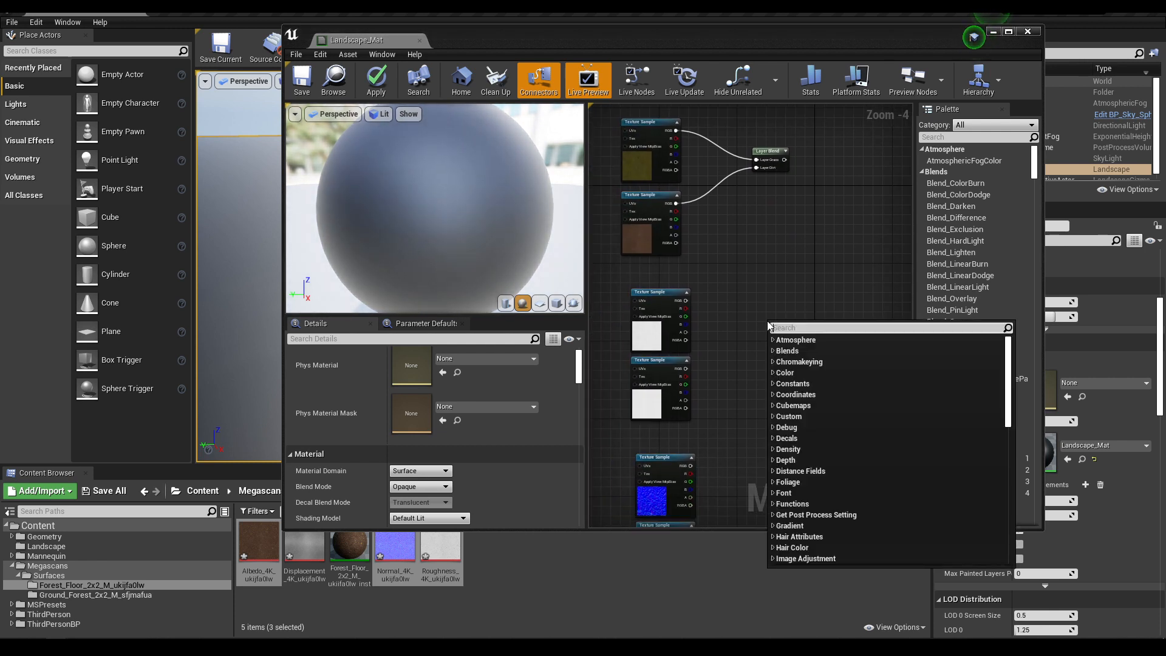
{"action": "type", "text": "lands"}
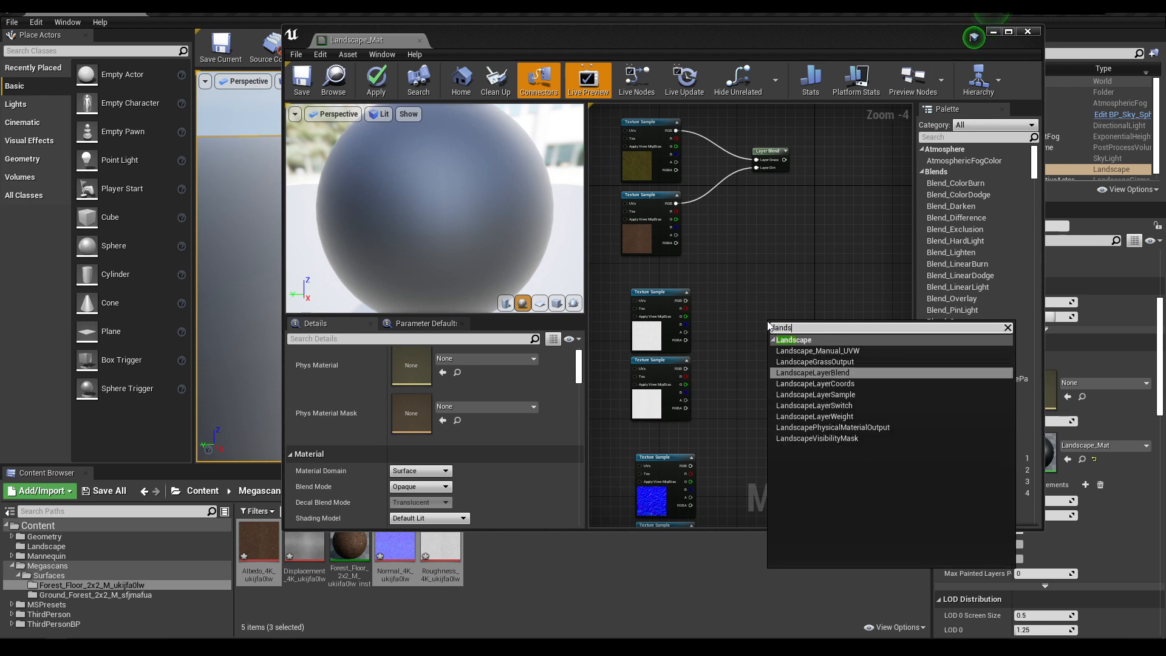
{"action": "left_click", "coordinate": [833, 373]}
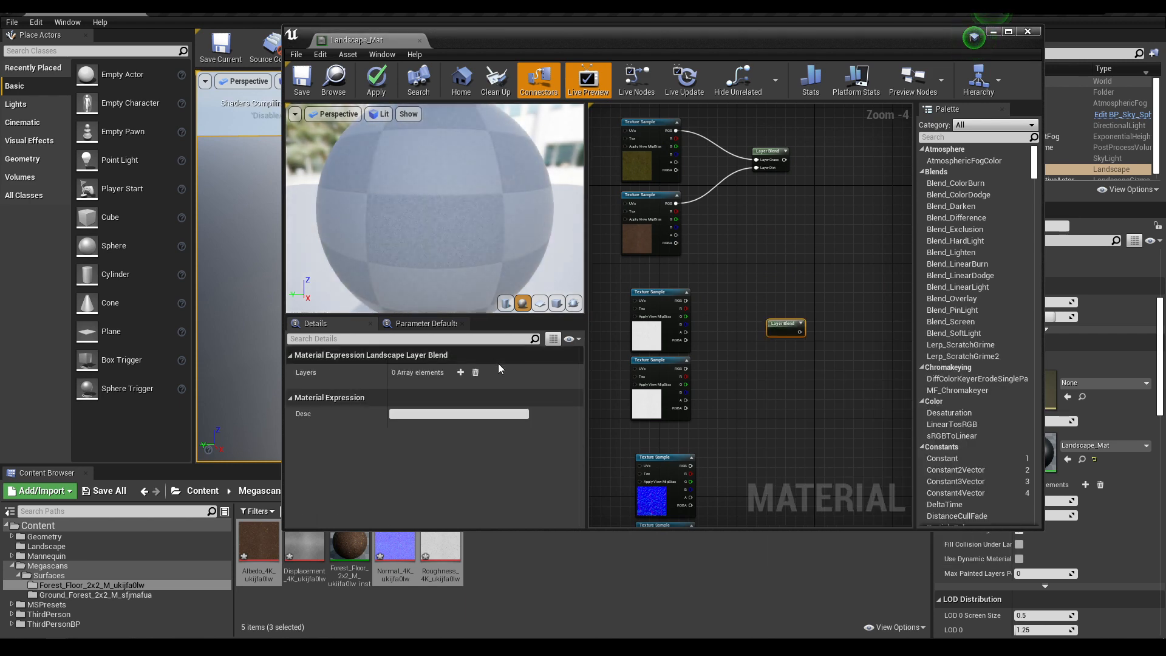
{"action": "double_click", "coordinate": [461, 372]}
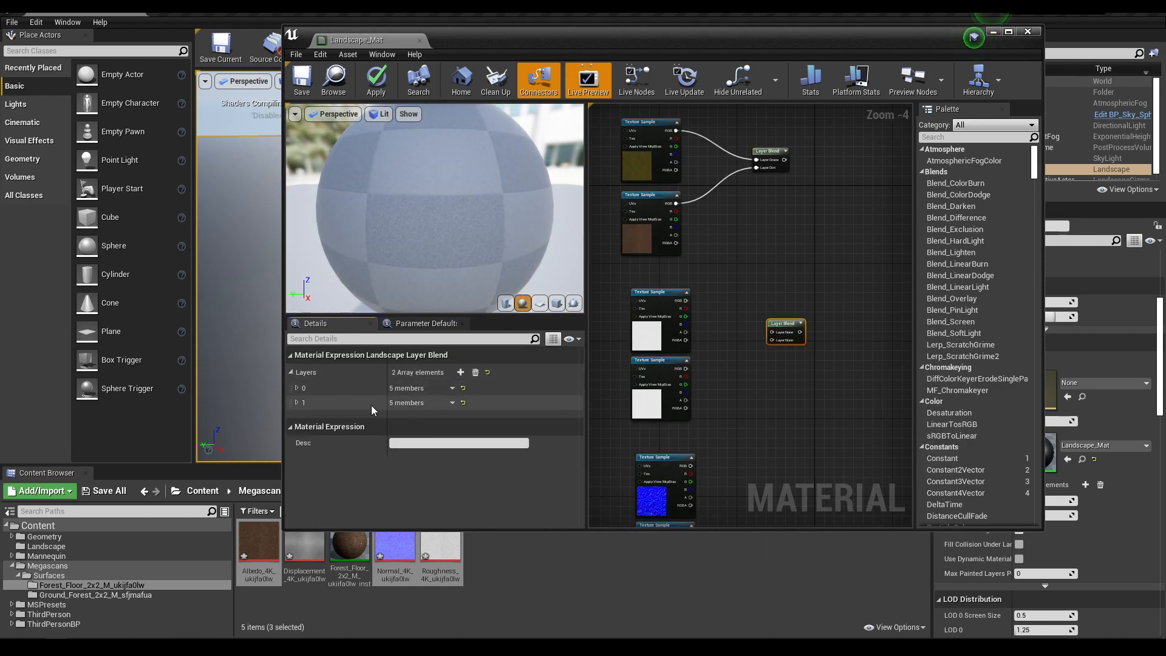
Step: Name the two layers of the roughness Layer Blend node Grass and Dirt
{"action": "left_click", "coordinate": [297, 402]}
{"action": "left_click", "coordinate": [297, 388]}
{"action": "left_click", "coordinate": [419, 403]}
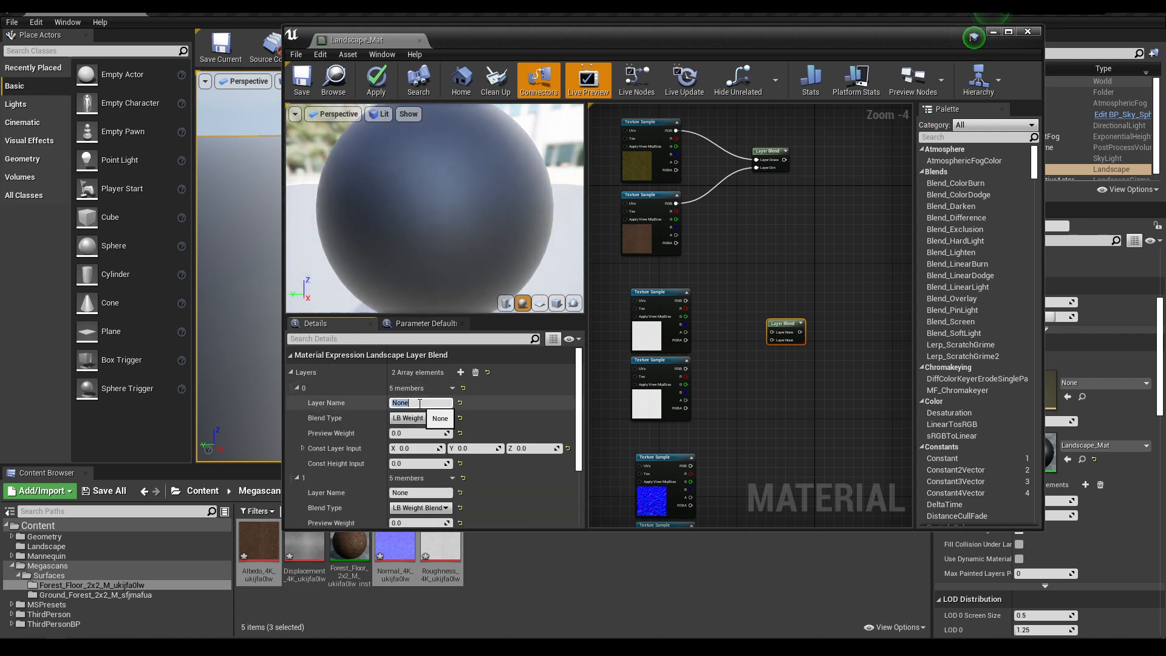
{"action": "type", "text": "Grass"}
{"action": "key", "text": "Return"}
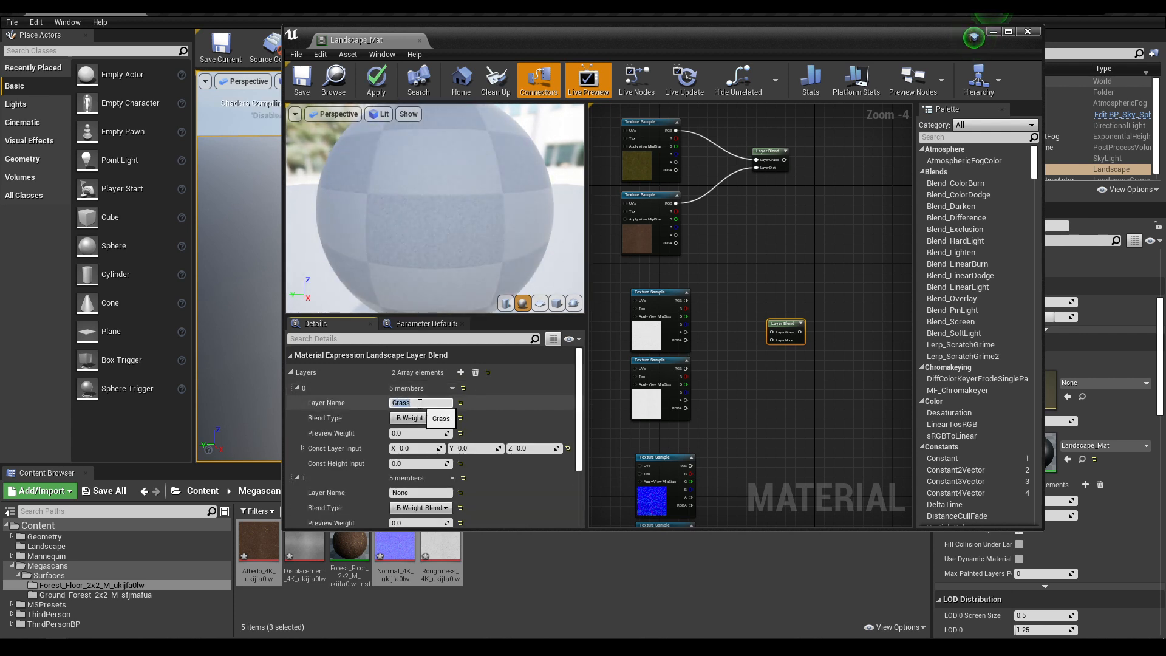
{"action": "scroll", "coordinate": [405, 455], "scroll_direction": "down", "scroll_amount": 1}
{"action": "left_click", "coordinate": [406, 456]}
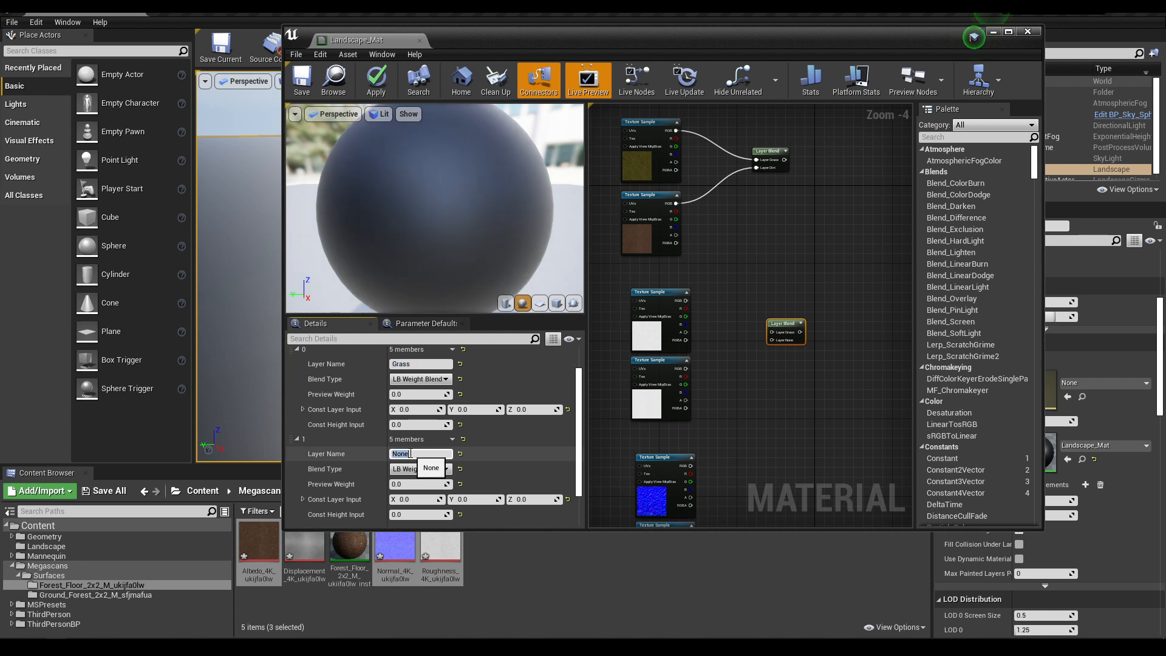
{"action": "type", "text": "Dirt"}
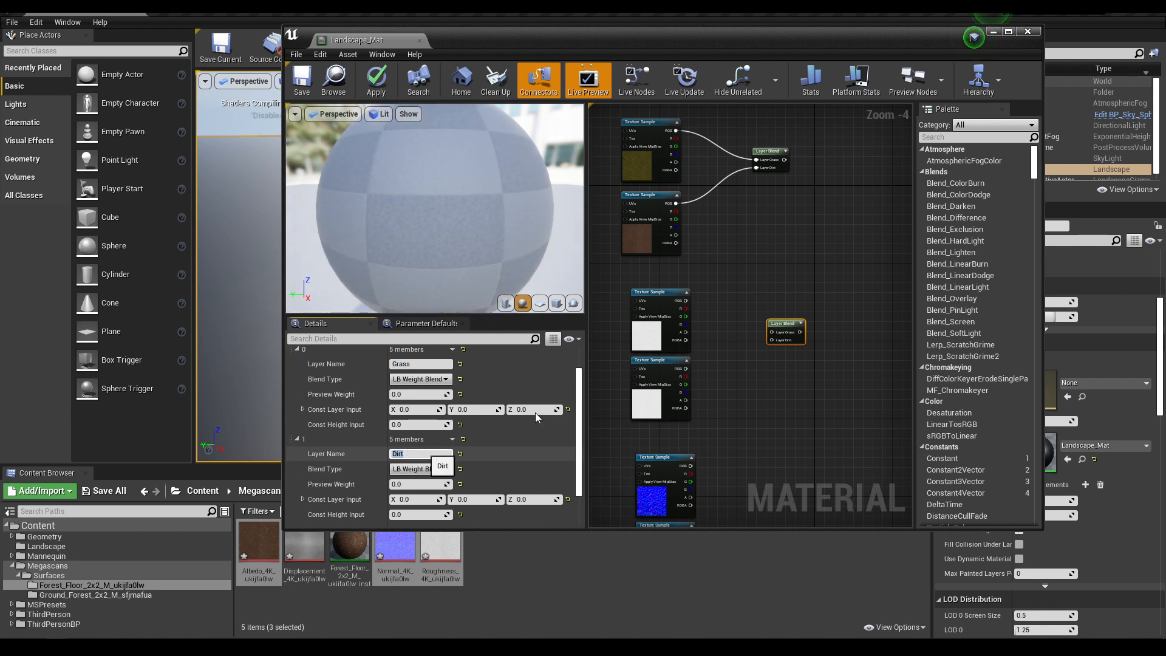
{"action": "key", "text": "Return"}
Step: Connect the upper roughness sample's RGB output to Layer Grass and the lower one's to Layer Dirt
{"action": "left_click_drag", "start_coordinate": [685, 302], "coordinate": [773, 331]}
{"action": "left_click", "coordinate": [727, 329]}
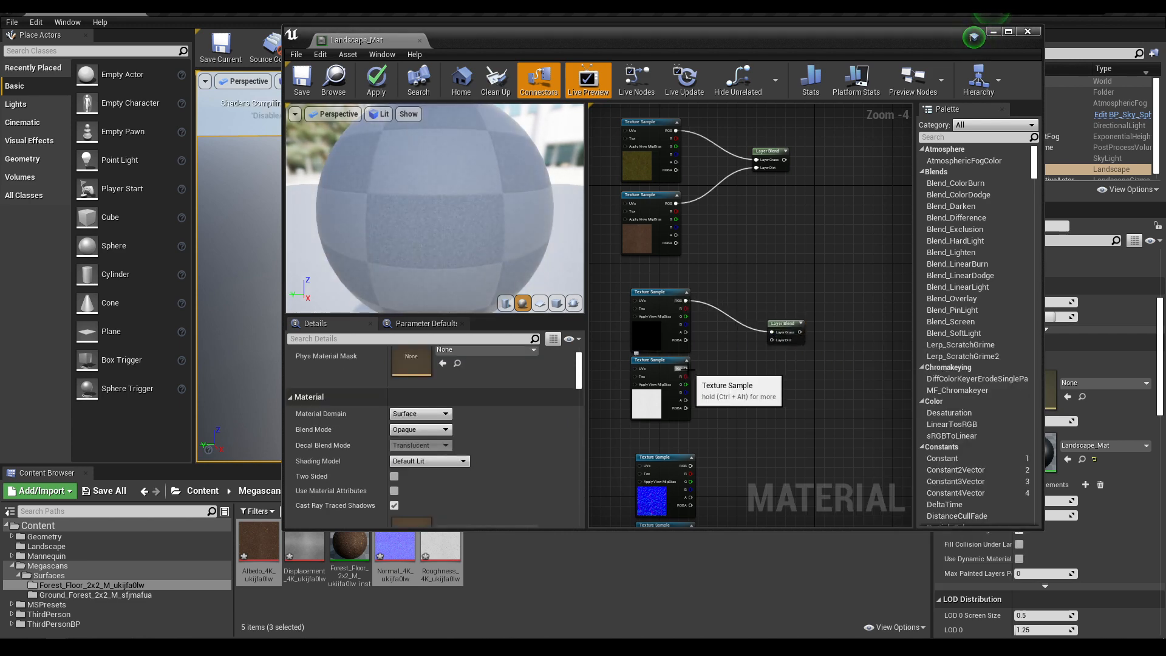
{"action": "left_click_drag", "start_coordinate": [686, 369], "coordinate": [777, 337]}
Step: Add a LandscapeLayerBlend node beside the two normal map samples and give it two layers
{"action": "scroll", "coordinate": [777, 340], "scroll_direction": "up", "scroll_amount": 4}
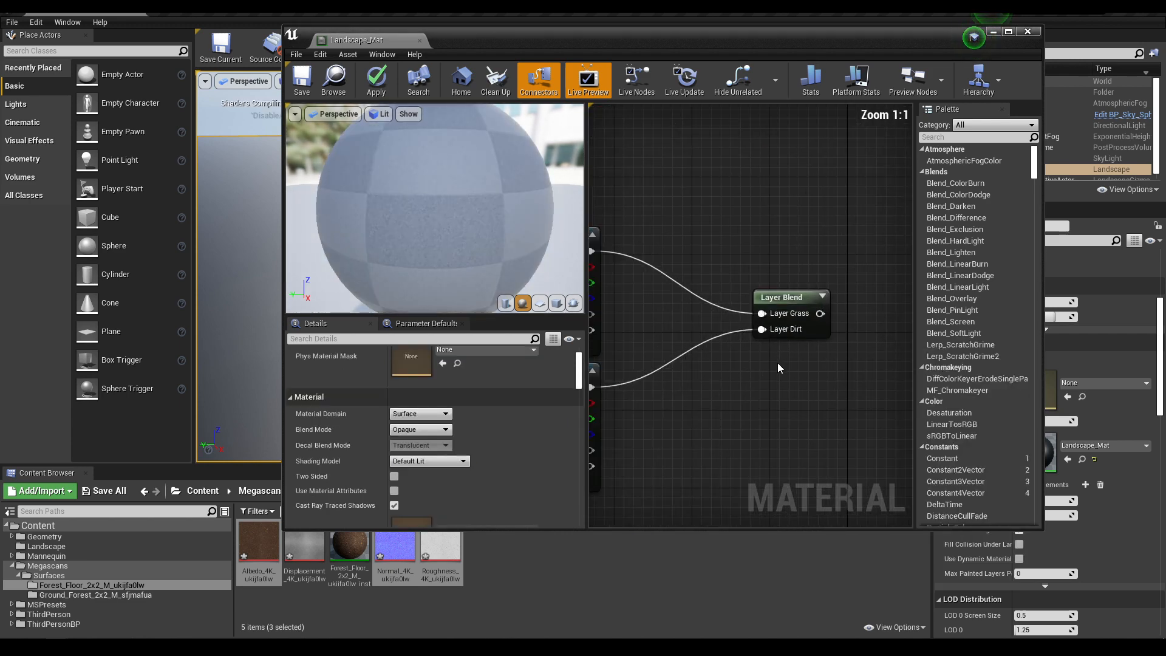
{"action": "right_click_drag", "start_coordinate": [777, 363], "coordinate": [850, 275]}
{"action": "scroll", "coordinate": [815, 352], "scroll_direction": "down", "scroll_amount": 1}
{"action": "right_click_drag", "start_coordinate": [821, 394], "coordinate": [795, 280]}
{"action": "scroll", "coordinate": [789, 346], "scroll_direction": "down", "scroll_amount": 1}
{"action": "right_click", "coordinate": [795, 281]}
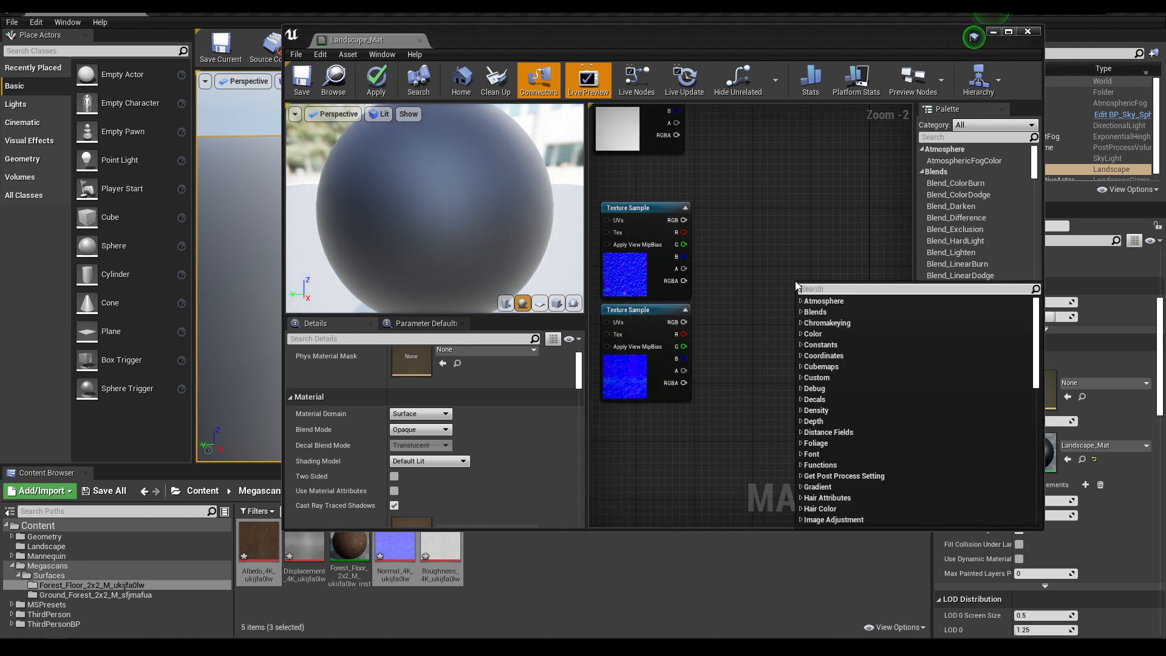
{"action": "type", "text": "land"}
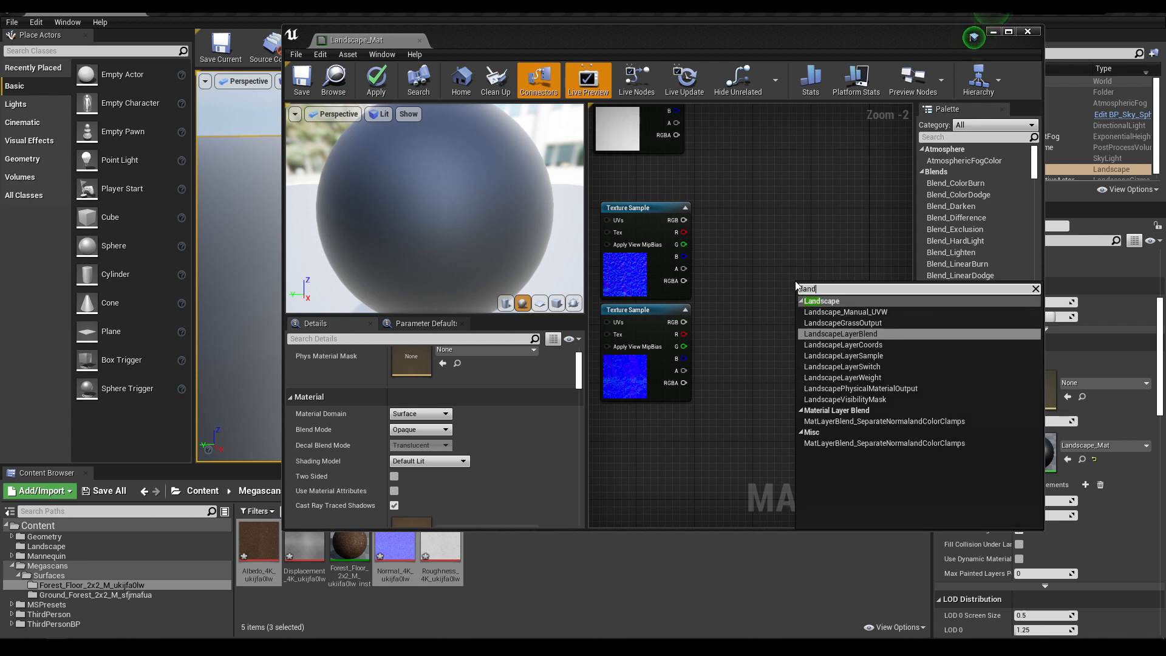
{"action": "left_click", "coordinate": [851, 335]}
{"action": "left_click", "coordinate": [460, 372]}
{"action": "left_click", "coordinate": [460, 372]}
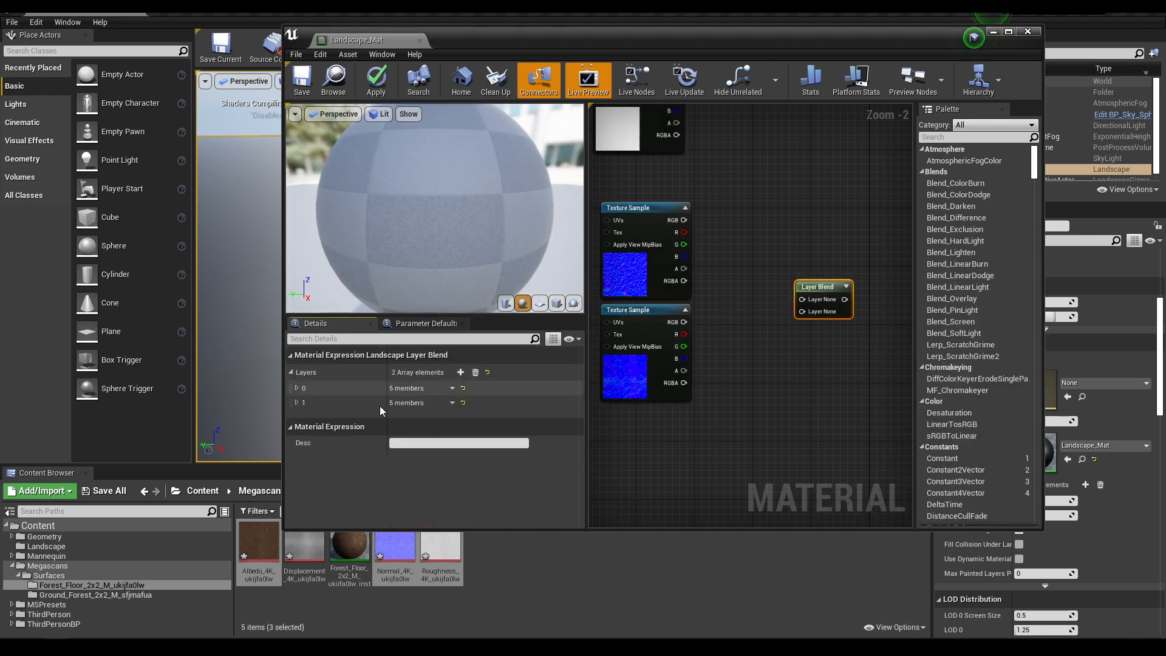
Step: Name the first layer of the normal map Layer Blend node Grass and the second one Dirt
{"action": "left_click", "coordinate": [297, 388]}
{"action": "left_click", "coordinate": [407, 402]}
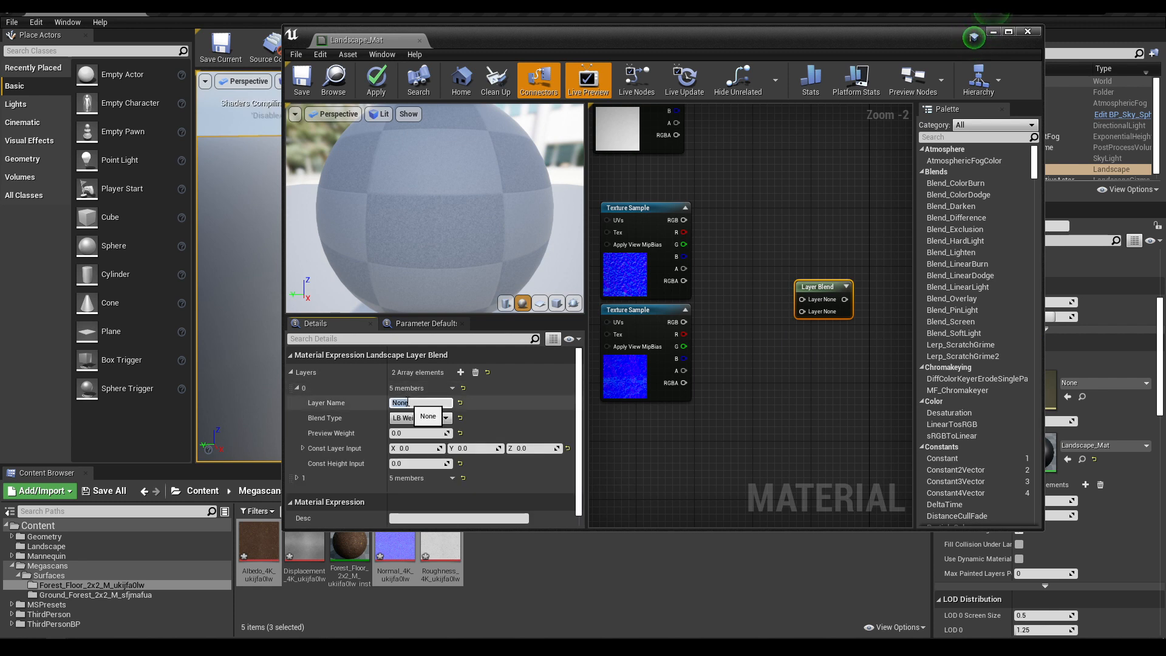
{"action": "type", "text": "Grass"}
{"action": "key", "text": "Return"}
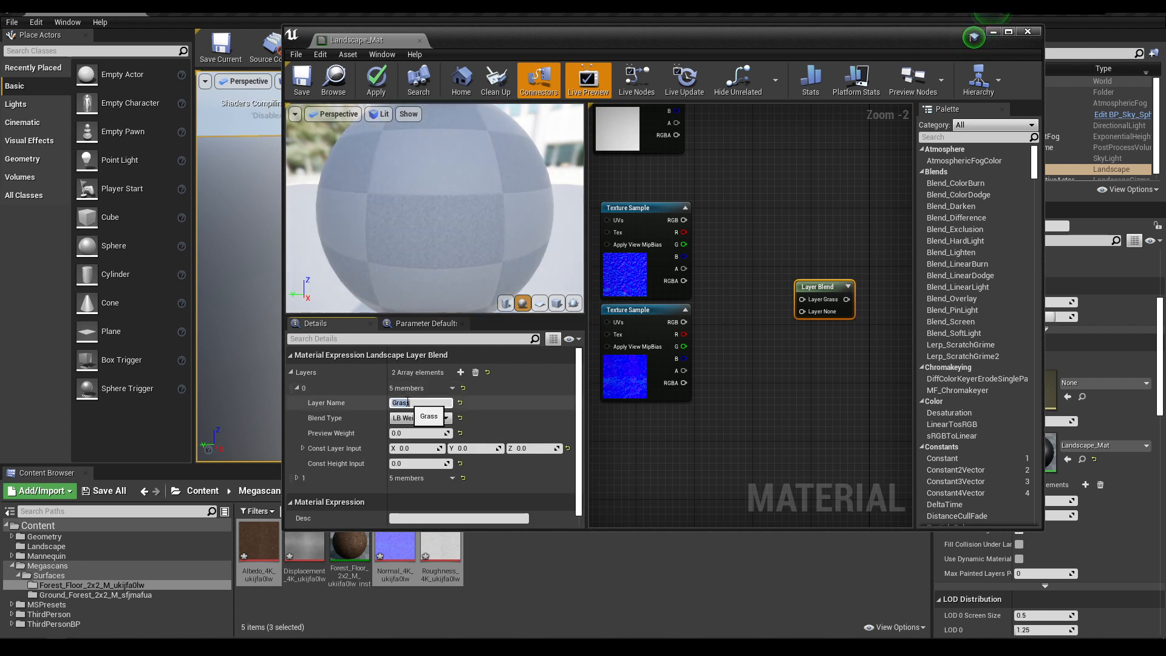
{"action": "left_click", "coordinate": [297, 478]}
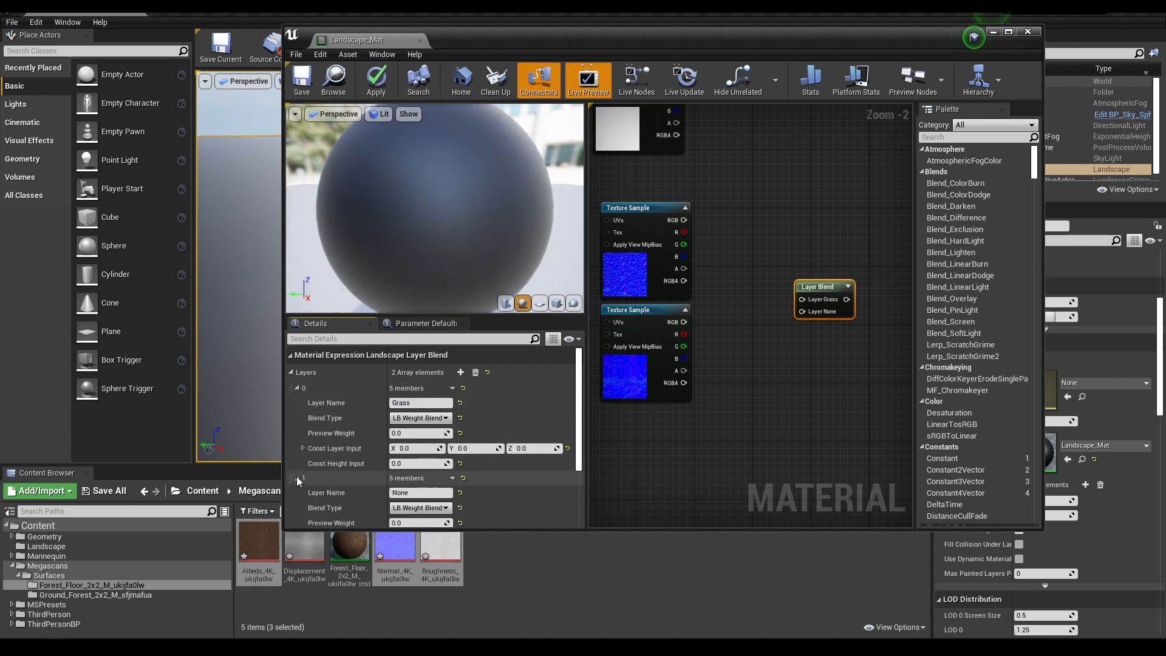
{"action": "left_click", "coordinate": [407, 491]}
{"action": "type", "text": "Dirt"}
{"action": "key", "text": "Return"}
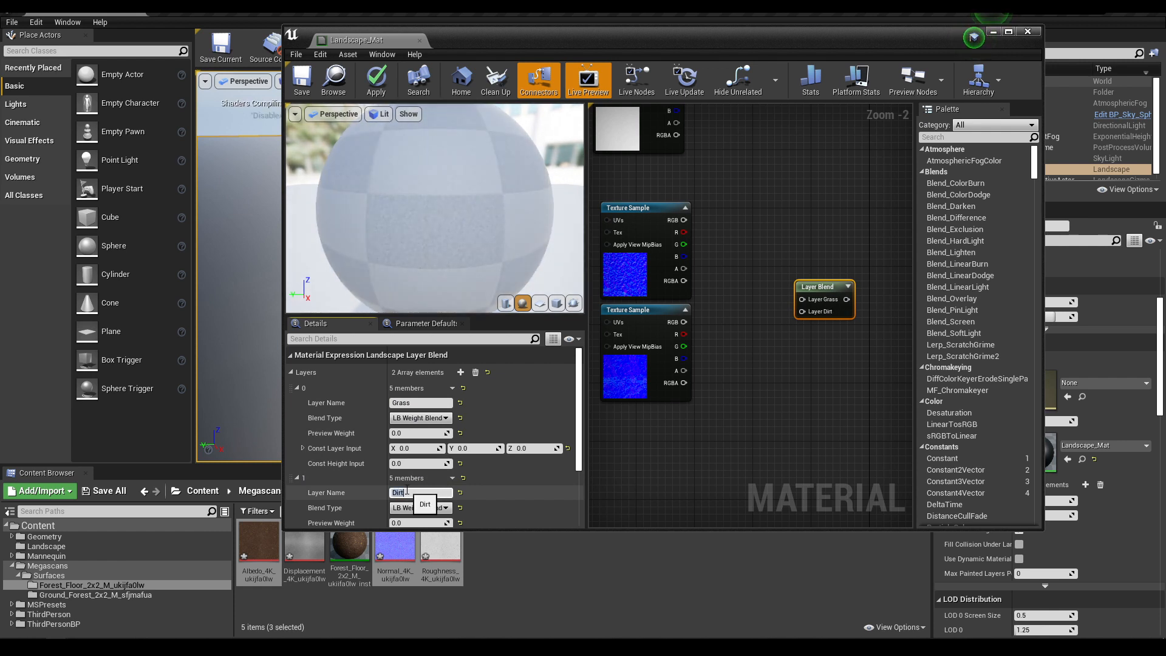
Step: Connect the upper normal map sample's RGB output to Layer Grass and the lower one's to Layer Dirt
{"action": "left_click_drag", "start_coordinate": [684, 220], "coordinate": [801, 299]}
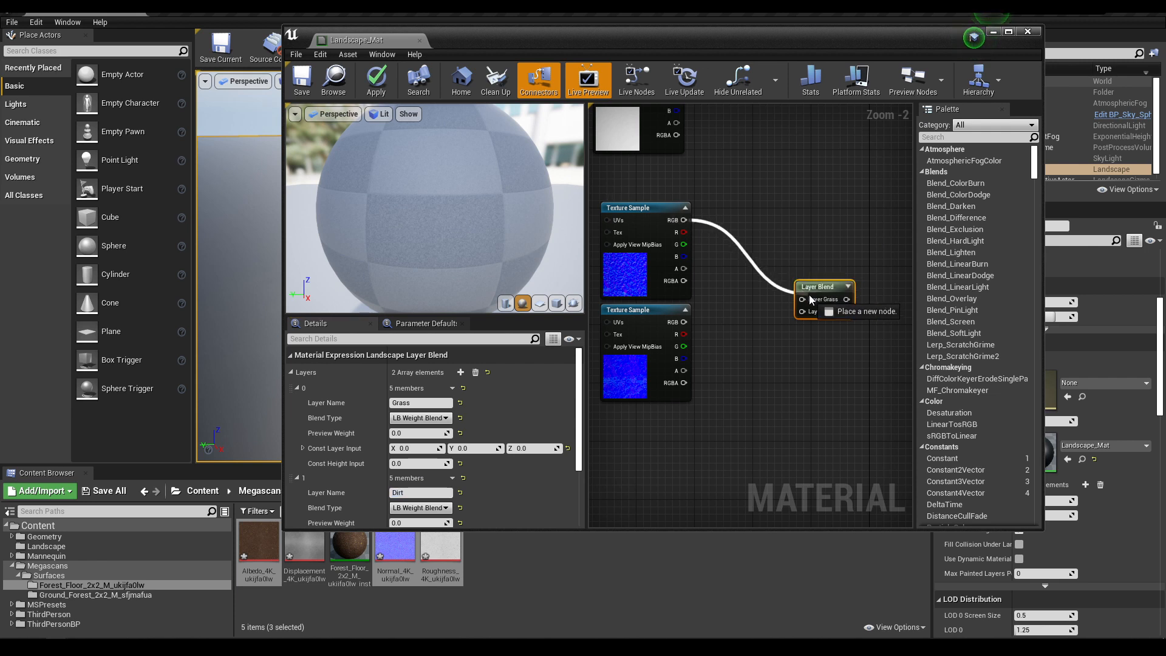
{"action": "left_click_drag", "start_coordinate": [684, 328], "coordinate": [817, 302]}
{"action": "scroll", "coordinate": [753, 316], "scroll_direction": "down", "scroll_amount": 1}
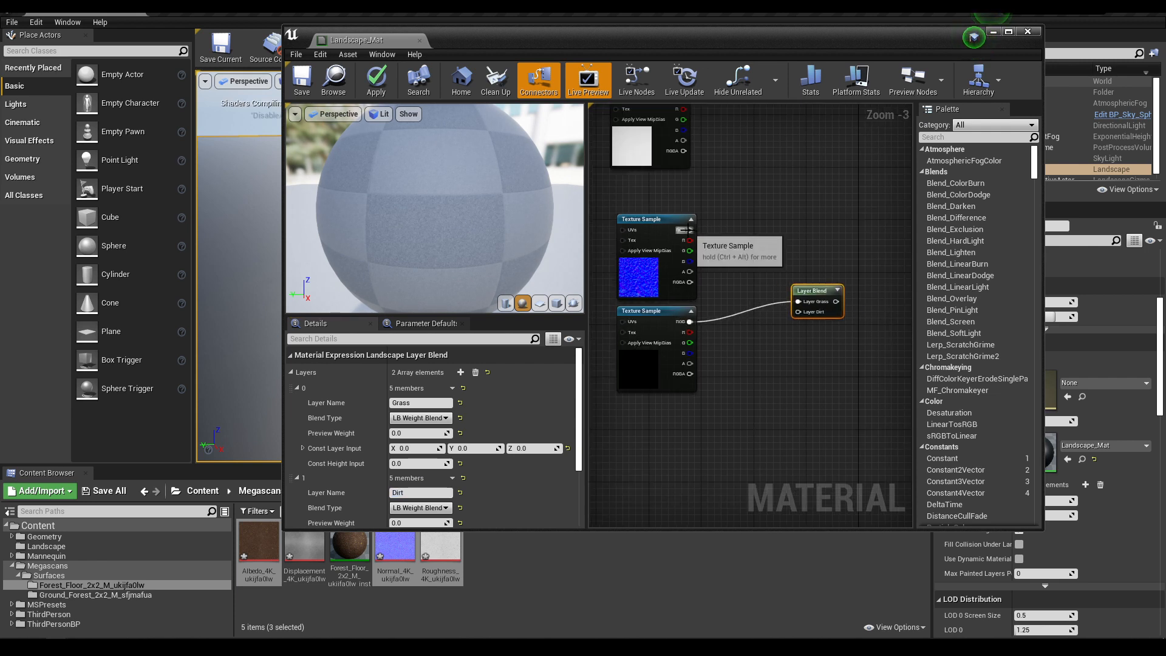
{"action": "left_click_drag", "start_coordinate": [686, 230], "coordinate": [799, 301]}
{"action": "left_click_drag", "start_coordinate": [690, 322], "coordinate": [806, 312]}
{"action": "scroll", "coordinate": [792, 325], "scroll_direction": "down", "scroll_amount": 3}
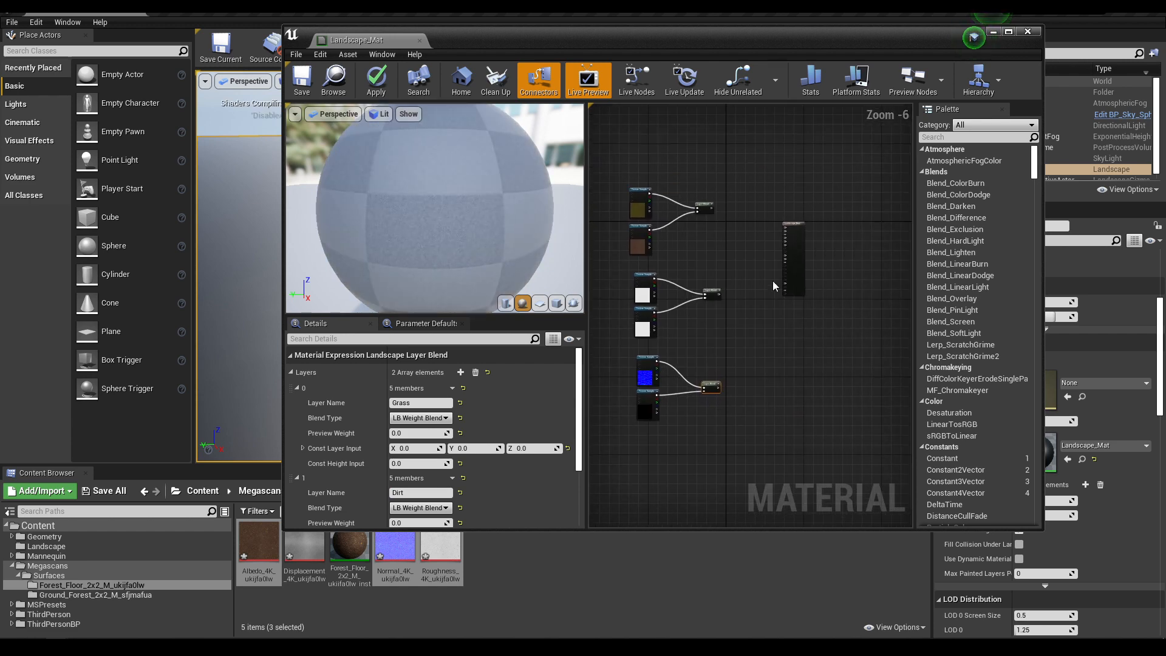
{"action": "scroll", "coordinate": [773, 283], "scroll_direction": "up", "scroll_amount": 3}
{"action": "right_click_drag", "start_coordinate": [758, 278], "coordinate": [795, 232]}
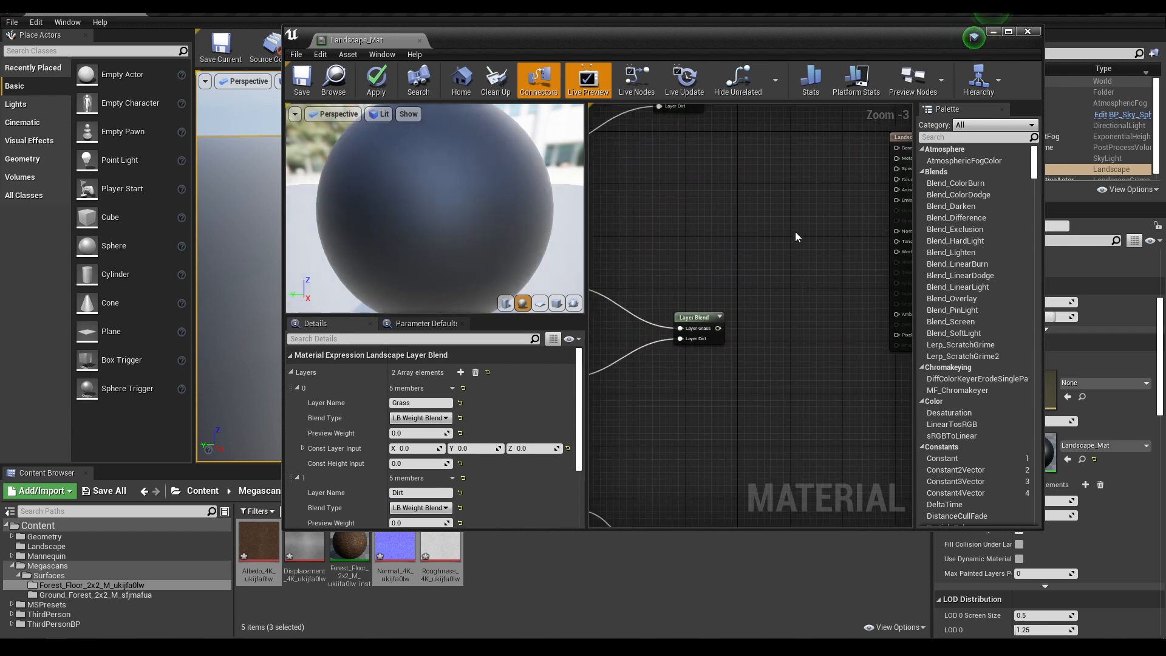
Step: Arrange the three Layer Blend nodes in a compact vertical column between the texture samples and the material output node
{"action": "scroll", "coordinate": [795, 231], "scroll_direction": "down", "scroll_amount": 1}
{"action": "left_click_drag", "start_coordinate": [716, 290], "coordinate": [730, 244]}
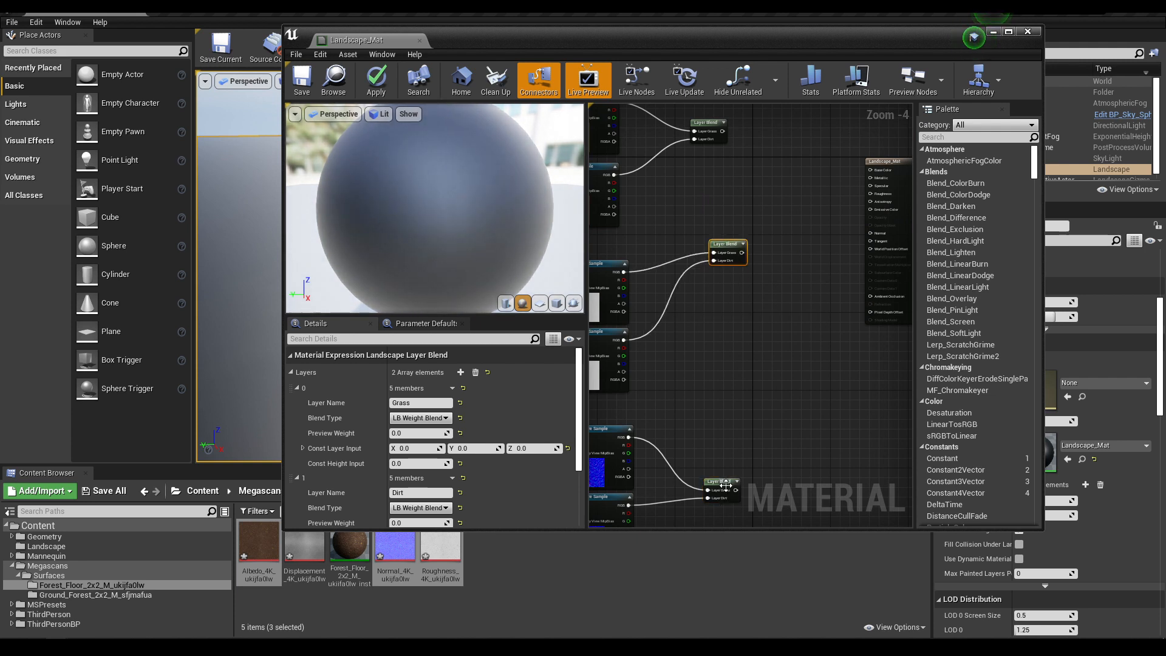
{"action": "left_click_drag", "start_coordinate": [725, 486], "coordinate": [737, 387]}
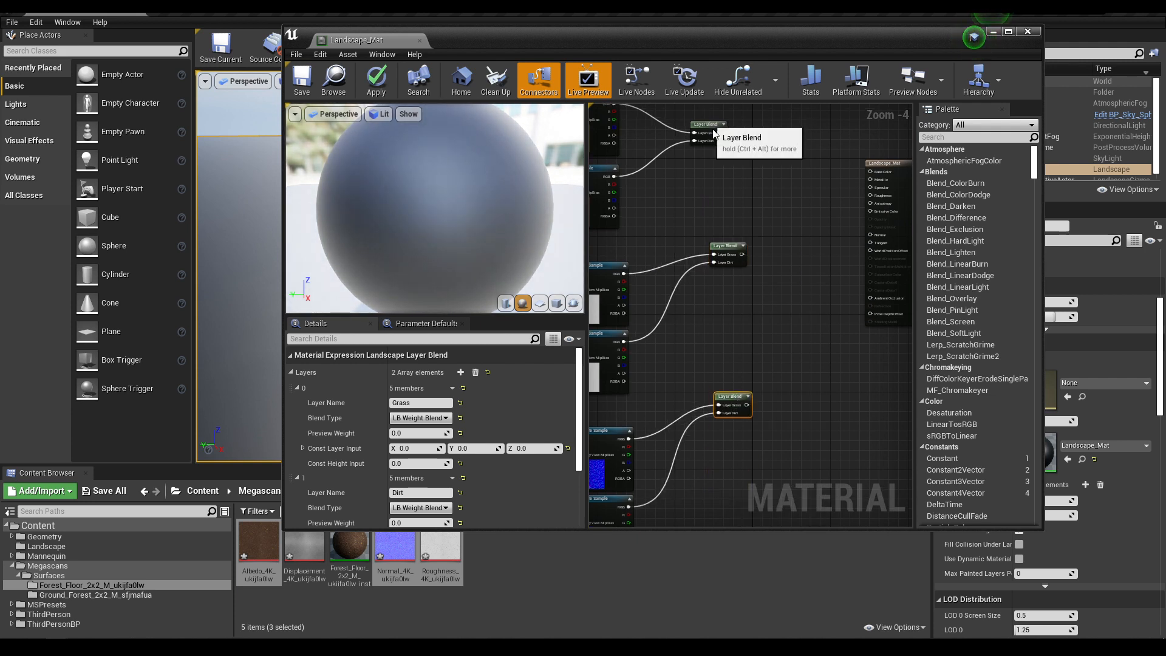
{"action": "left_click_drag", "start_coordinate": [705, 124], "coordinate": [736, 286]}
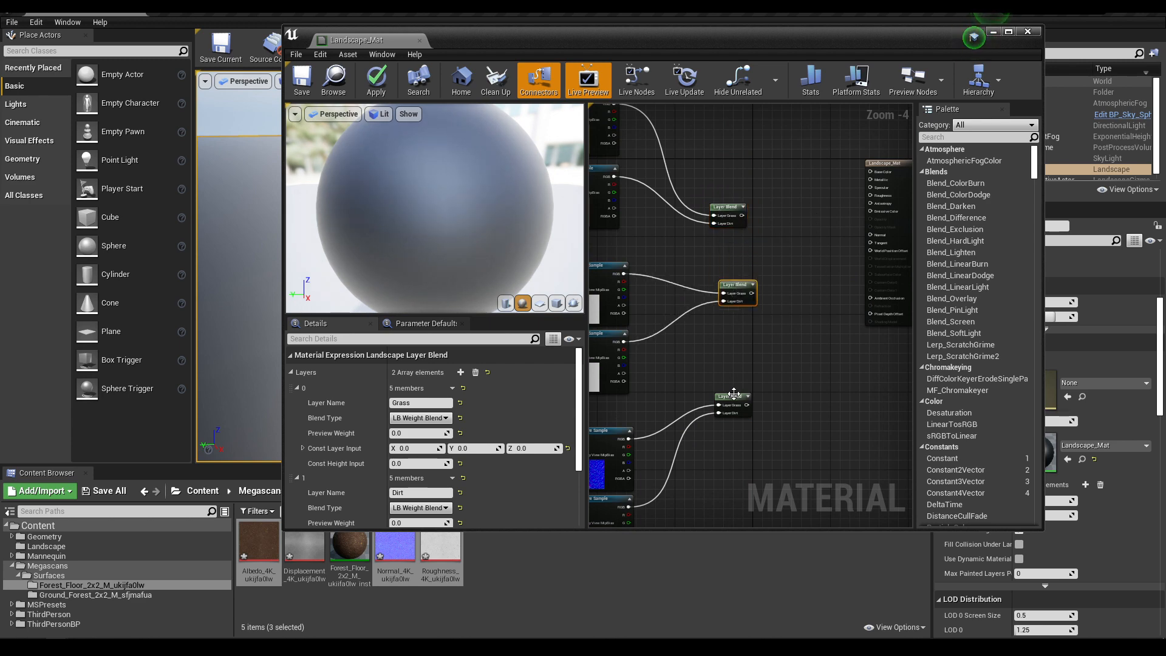
{"action": "left_click_drag", "start_coordinate": [733, 393], "coordinate": [734, 351]}
{"action": "scroll", "coordinate": [772, 253], "scroll_direction": "up", "scroll_amount": 1}
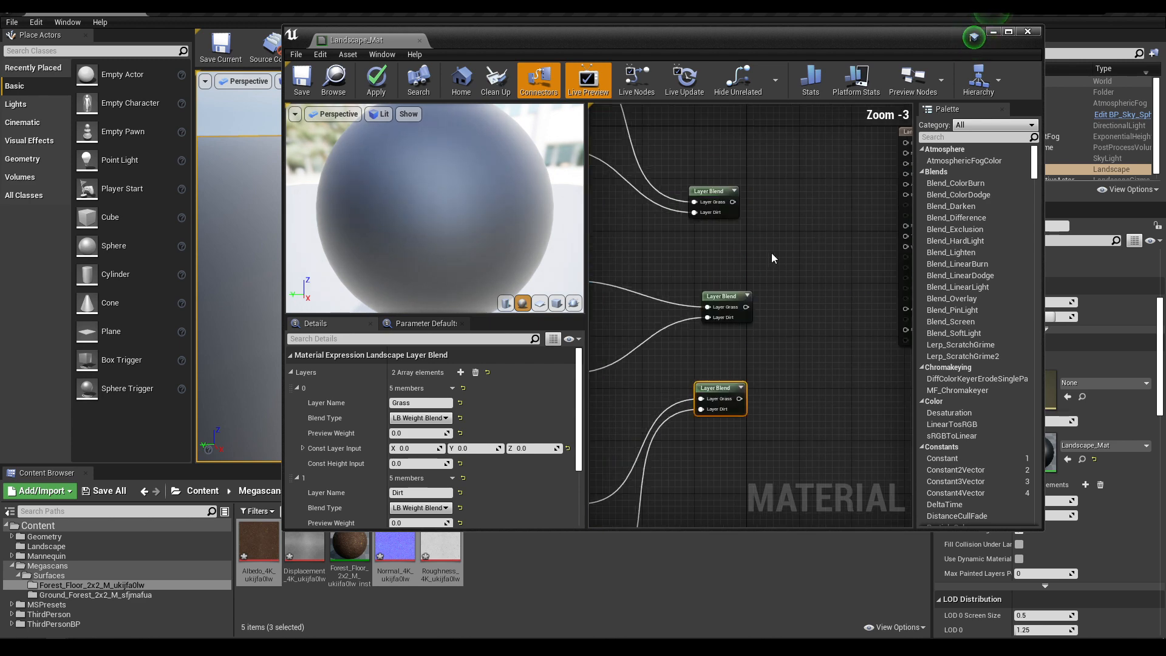
{"action": "scroll", "coordinate": [772, 253], "scroll_direction": "up", "scroll_amount": 1}
{"action": "left_click", "coordinate": [716, 301]}
Step: Move the Landscape_Mat output node closer to the column of Layer Blend nodes
{"action": "right_click_drag", "start_coordinate": [737, 279], "coordinate": [729, 244]}
{"action": "left_click_drag", "start_coordinate": [859, 112], "coordinate": [741, 186]}
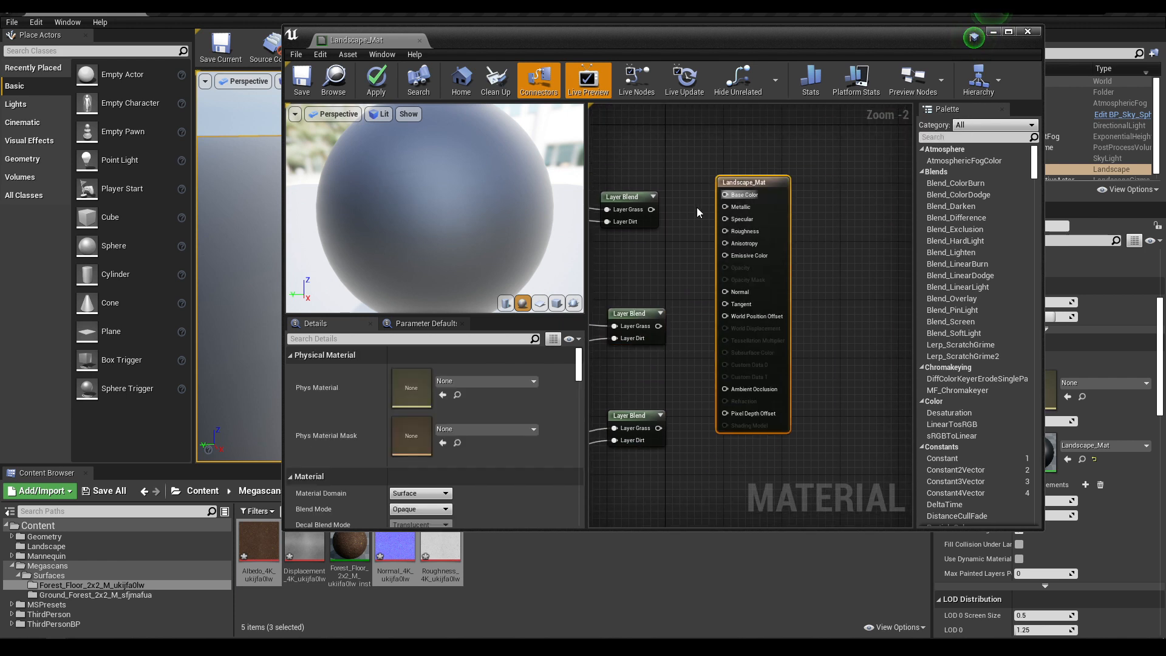
{"action": "right_click_drag", "start_coordinate": [670, 141], "coordinate": [779, 123]}
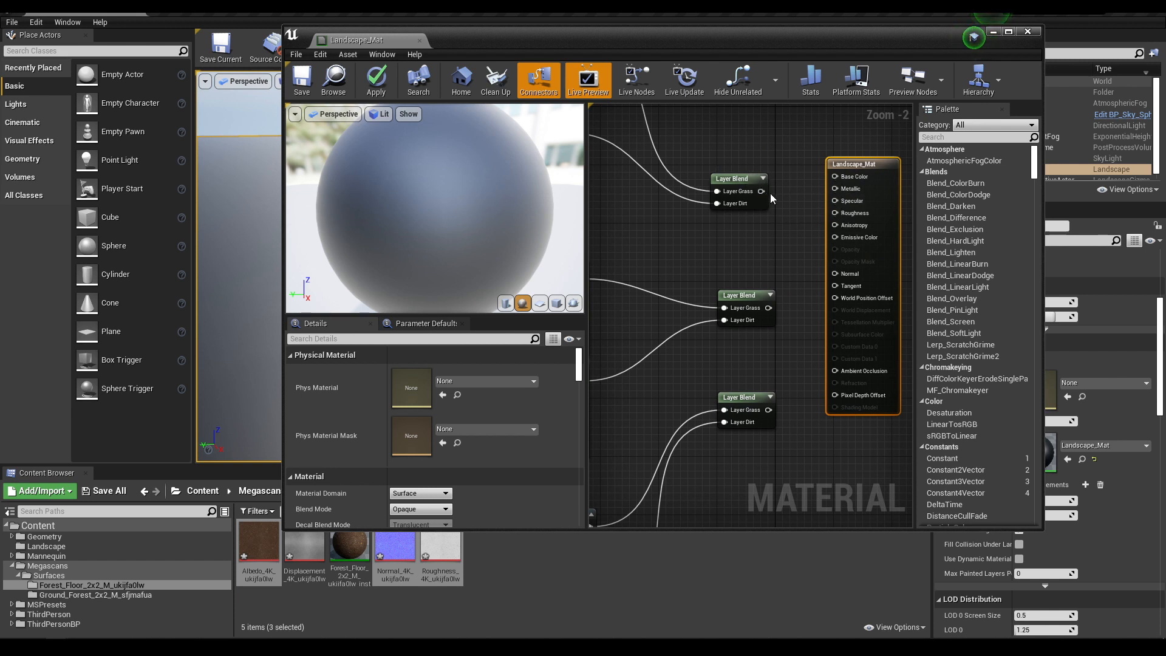
Step: Connect the top Layer Blend output to Base Color, the middle one to Roughness and the bottom one to Normal
{"action": "left_click_drag", "start_coordinate": [761, 191], "coordinate": [852, 178]}
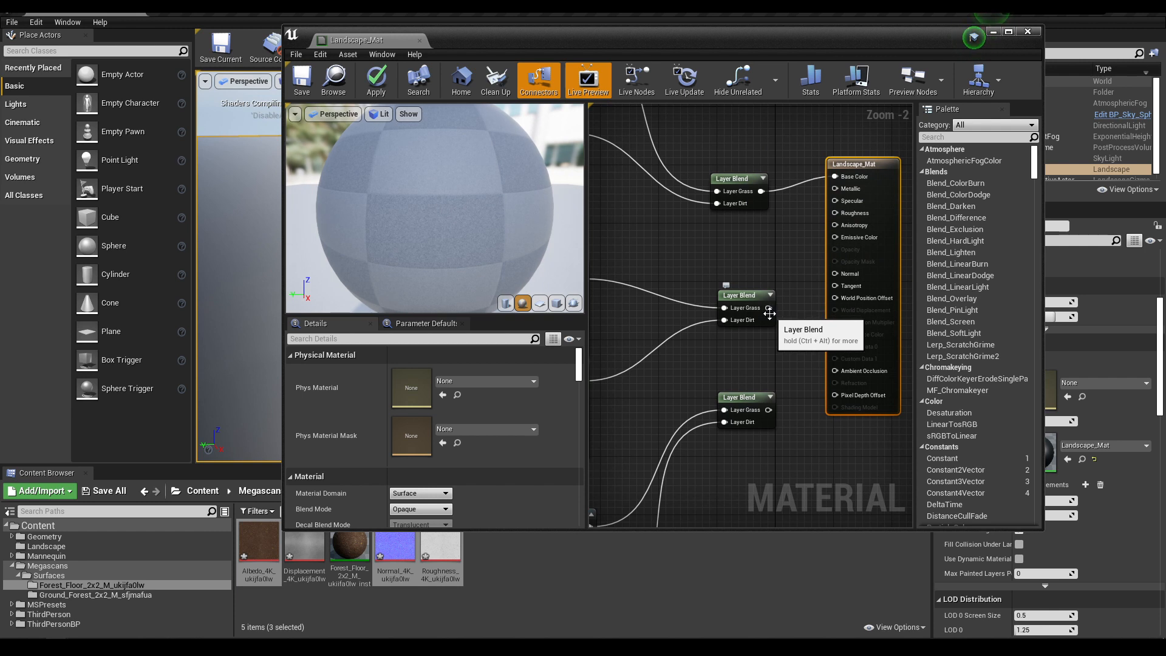
{"action": "left_click_drag", "start_coordinate": [768, 308], "coordinate": [836, 212]}
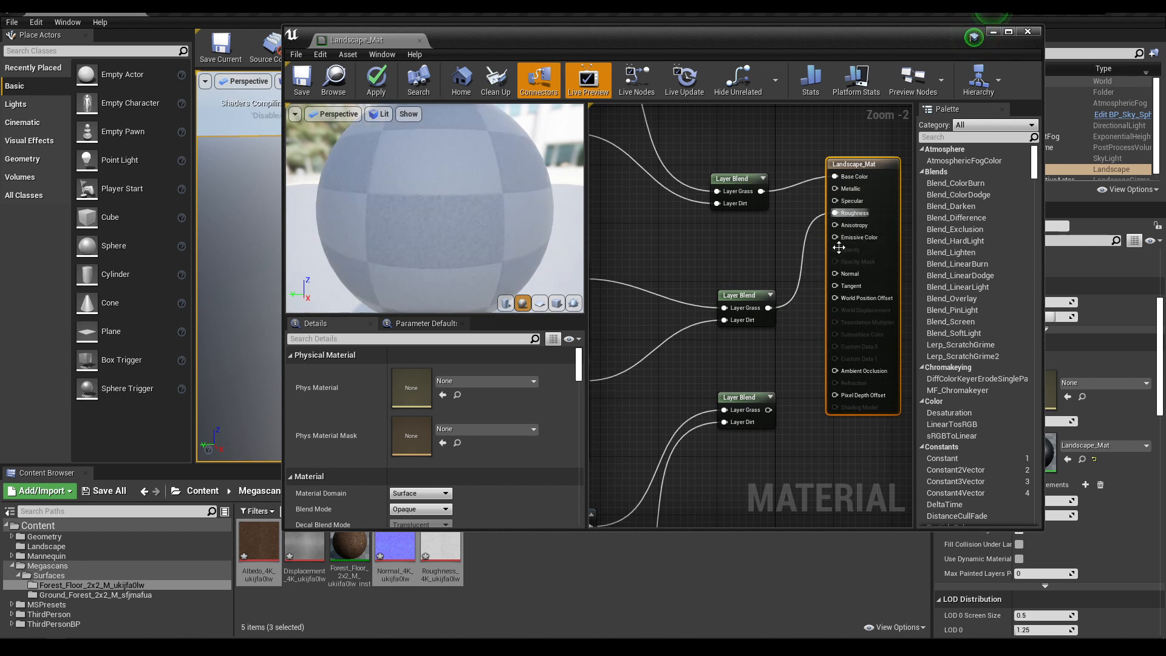
{"action": "left_click_drag", "start_coordinate": [769, 410], "coordinate": [843, 276]}
{"action": "scroll", "coordinate": [778, 376], "scroll_direction": "down", "scroll_amount": 3}
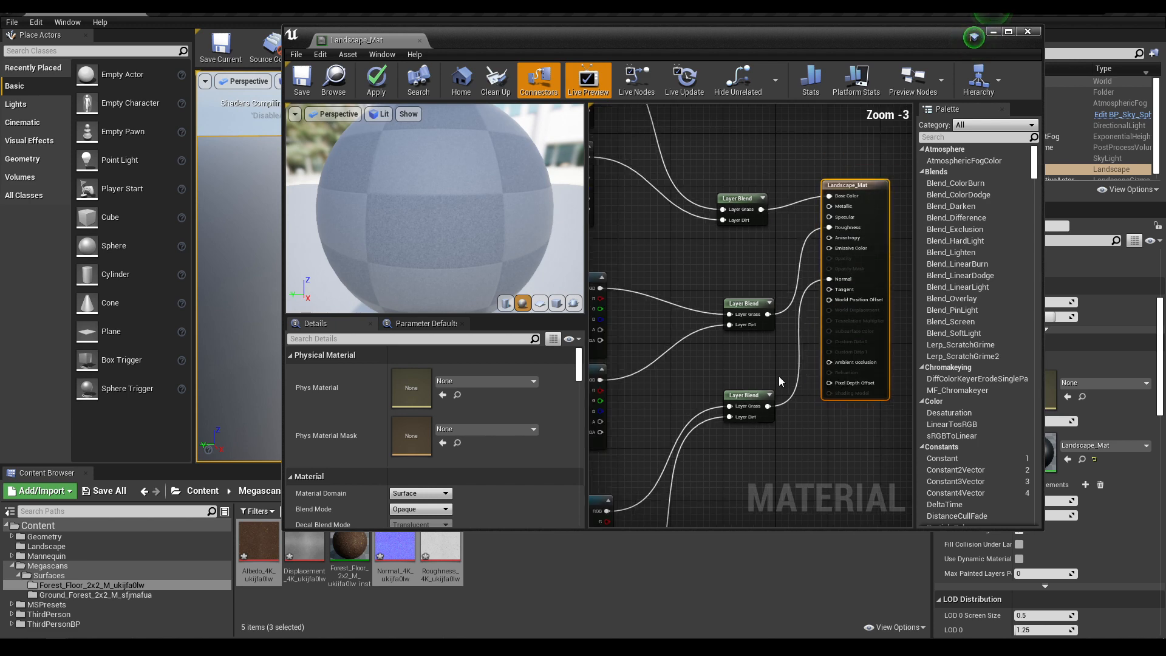
{"action": "right_click_drag", "start_coordinate": [808, 450], "coordinate": [867, 409]}
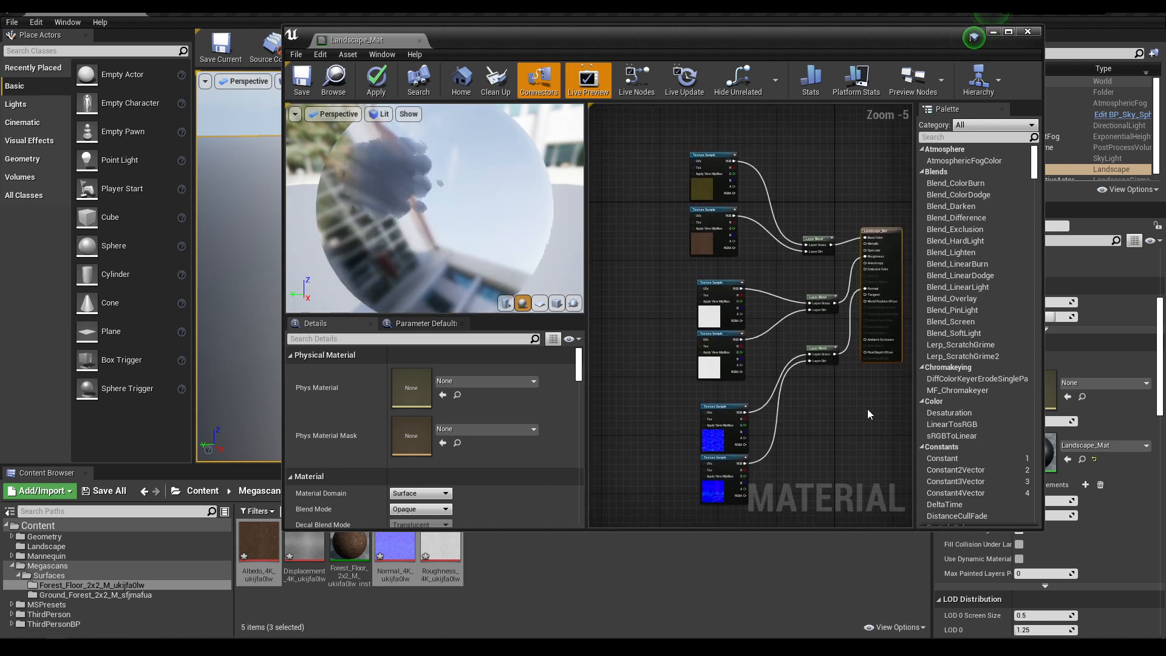
Step: Set the Preview Weight of both the Grass and Dirt layers to 0.5 in the base color Layer Blend node
{"action": "left_click", "coordinate": [710, 155]}
{"action": "left_click", "coordinate": [811, 242]}
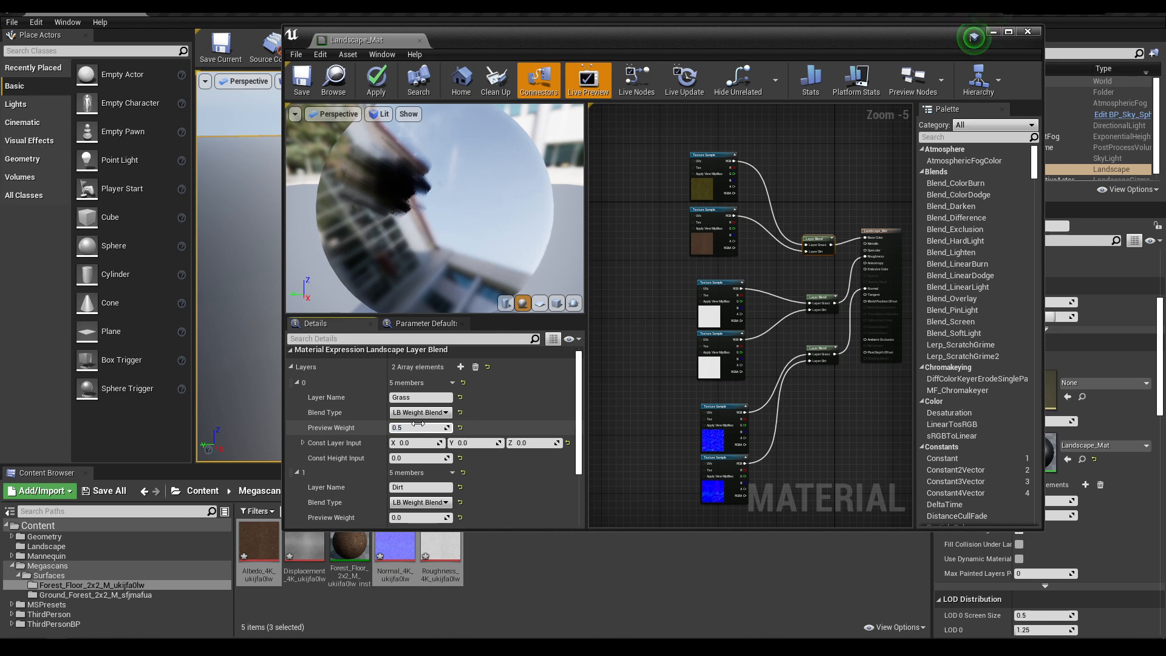
{"action": "left_click", "coordinate": [418, 427]}
{"action": "scroll", "coordinate": [405, 504], "scroll_direction": "down", "scroll_amount": 1}
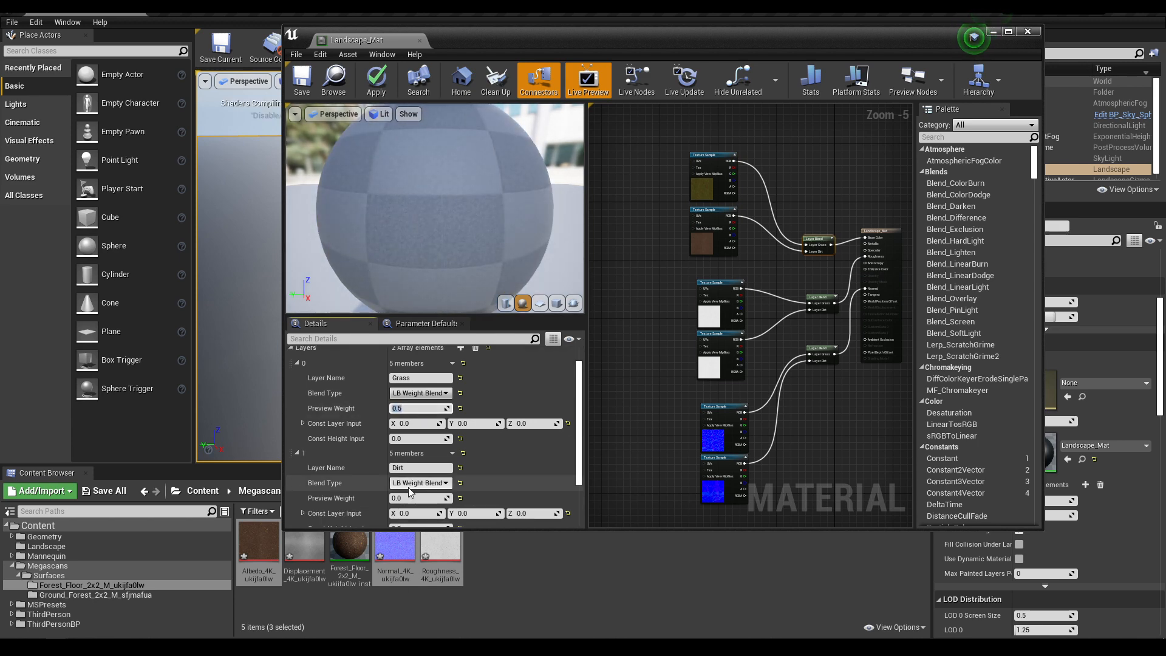
{"action": "left_click", "coordinate": [413, 498]}
{"action": "type", "text": ".5"}
{"action": "key", "text": "Return"}
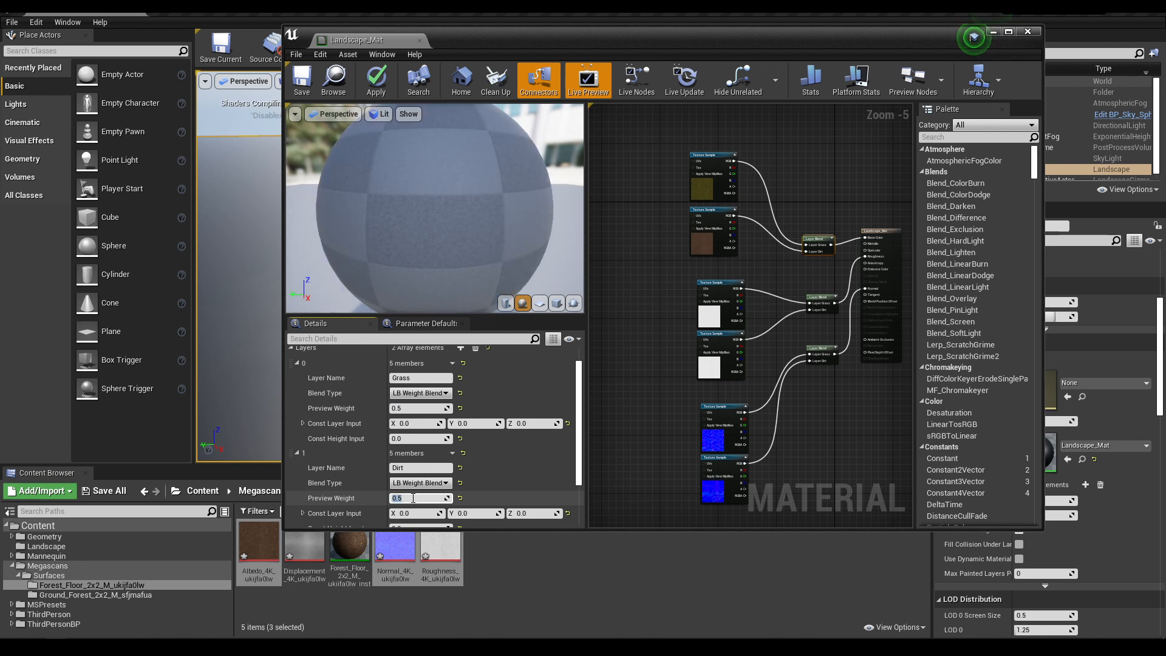
Step: Set the Preview Weight of both the Grass and Dirt layers to 0.5 in the roughness Layer Blend node
{"action": "left_click", "coordinate": [819, 297]}
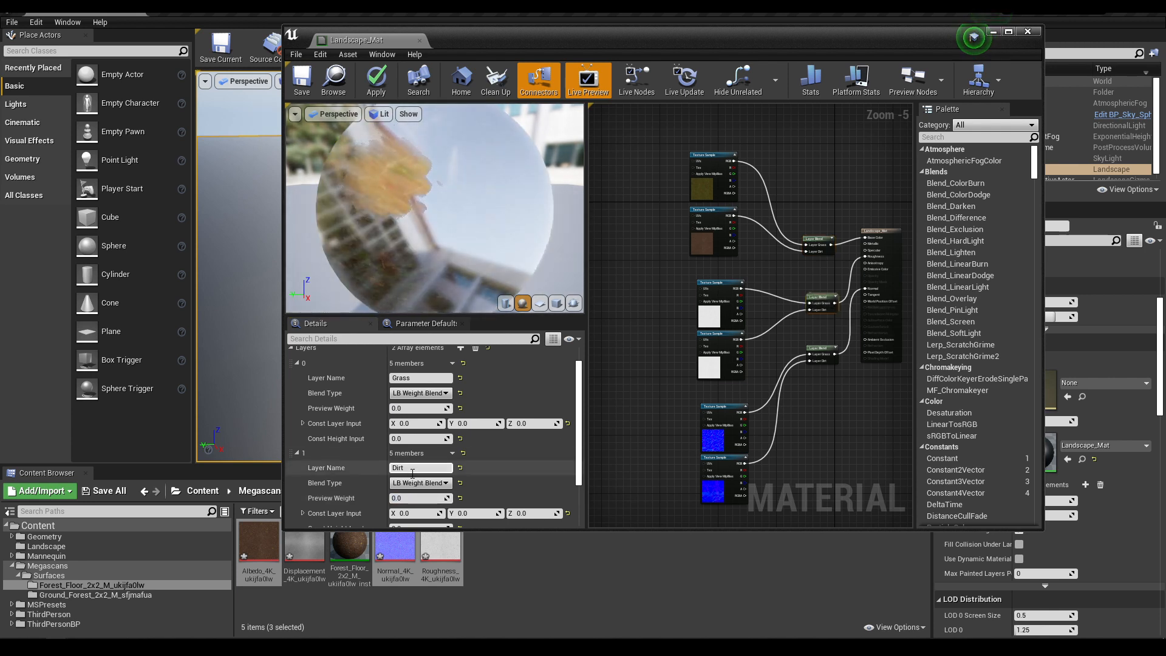
{"action": "left_click", "coordinate": [416, 408]}
{"action": "type", "text": ".5"}
{"action": "key", "text": "Return"}
{"action": "left_click", "coordinate": [407, 499]}
{"action": "type", "text": "0"}
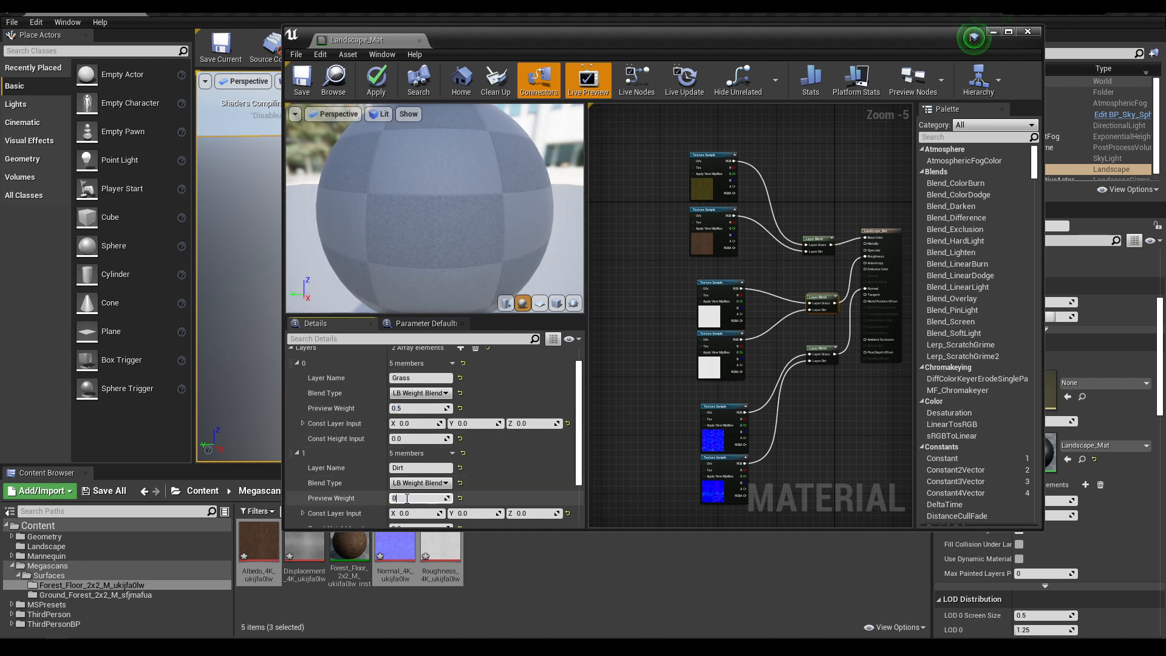
{"action": "type", "text": "."}
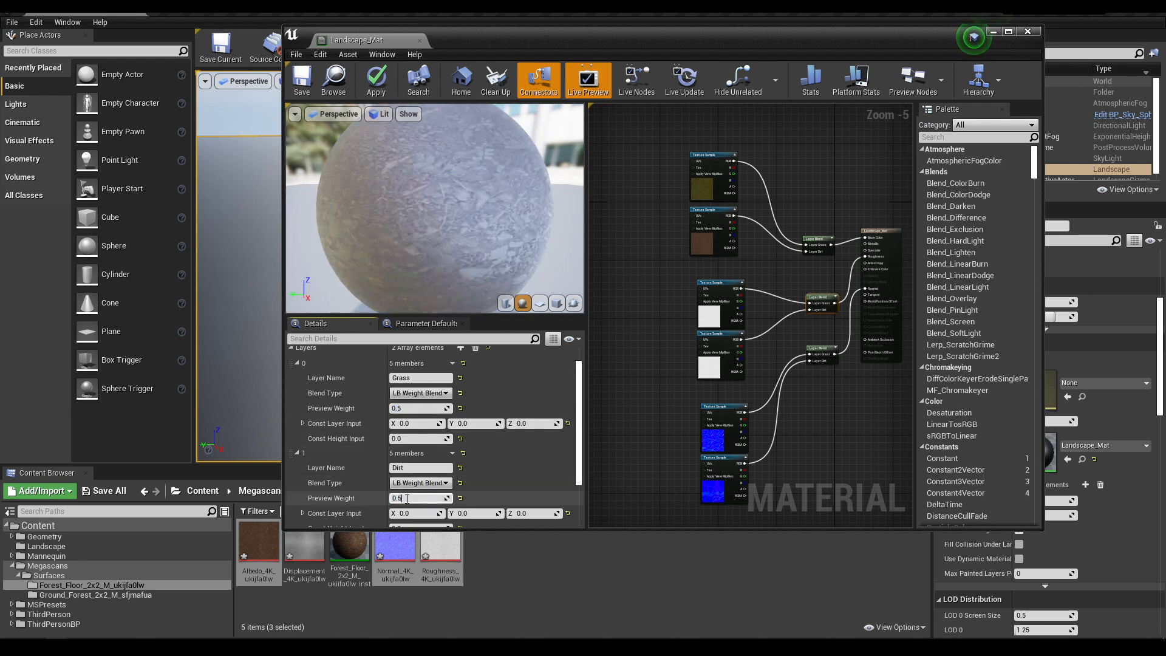
{"action": "type", "text": "5"}
{"action": "key", "text": "Return"}
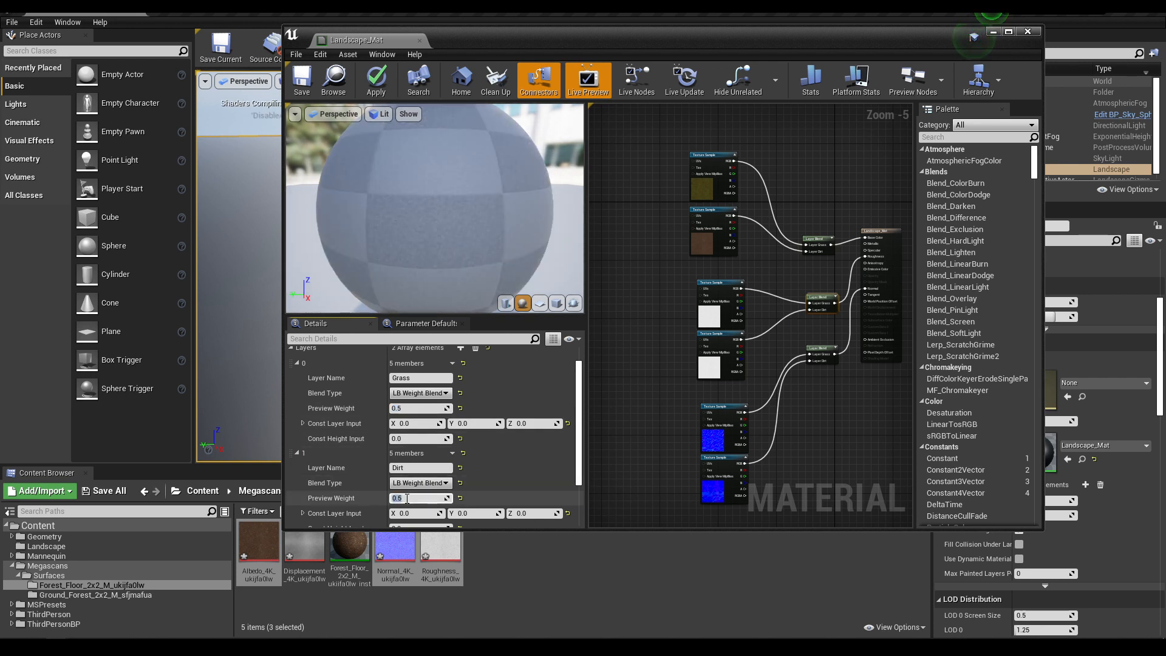
Step: Set the Preview Weight of both the Grass and Dirt layers to 0.5 in the normal map Layer Blend node
{"action": "left_click", "coordinate": [816, 351]}
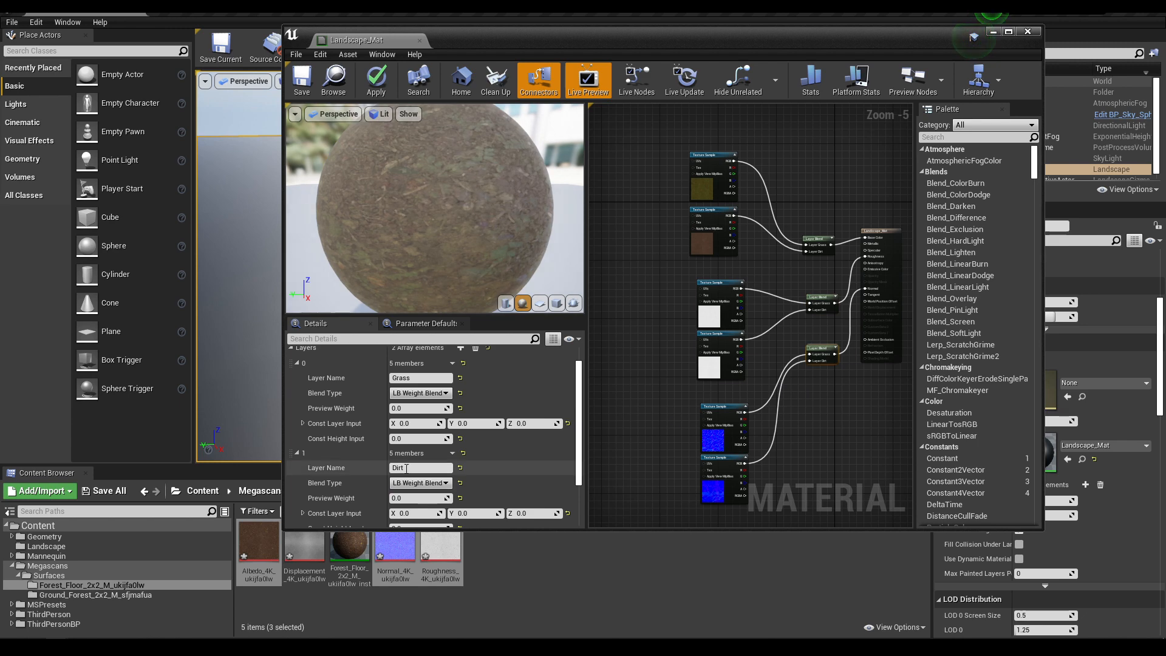
{"action": "left_click", "coordinate": [411, 409]}
{"action": "type", "text": "0.5"}
{"action": "key", "text": "Return"}
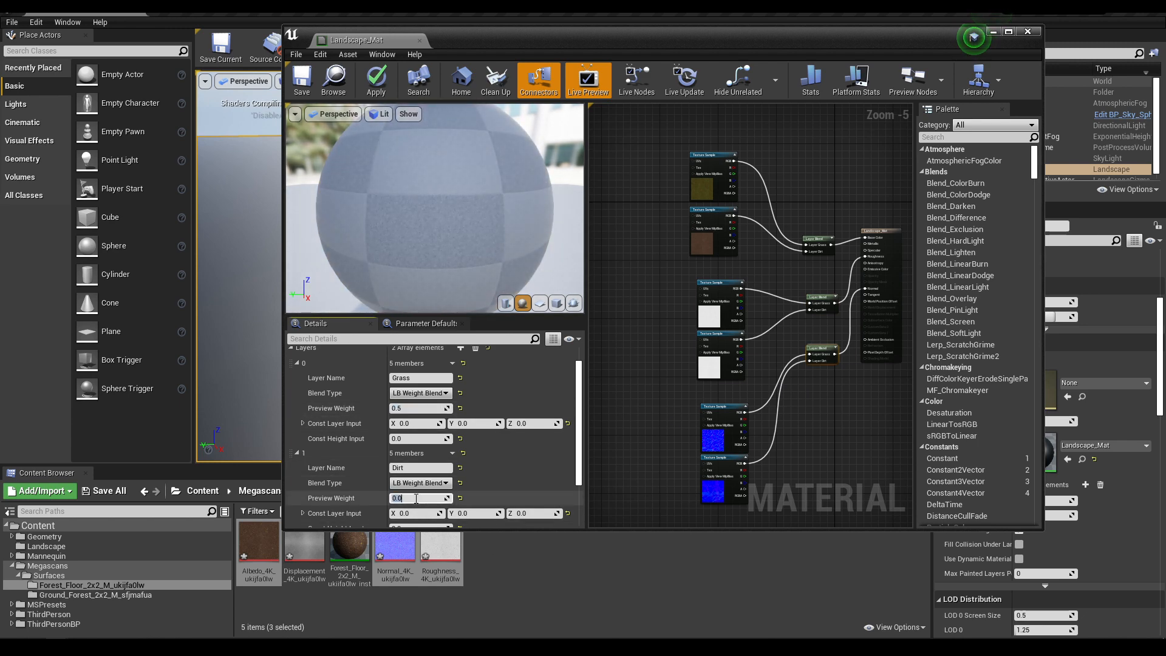
{"action": "type", "text": "0.5"}
{"action": "key", "text": "Return"}
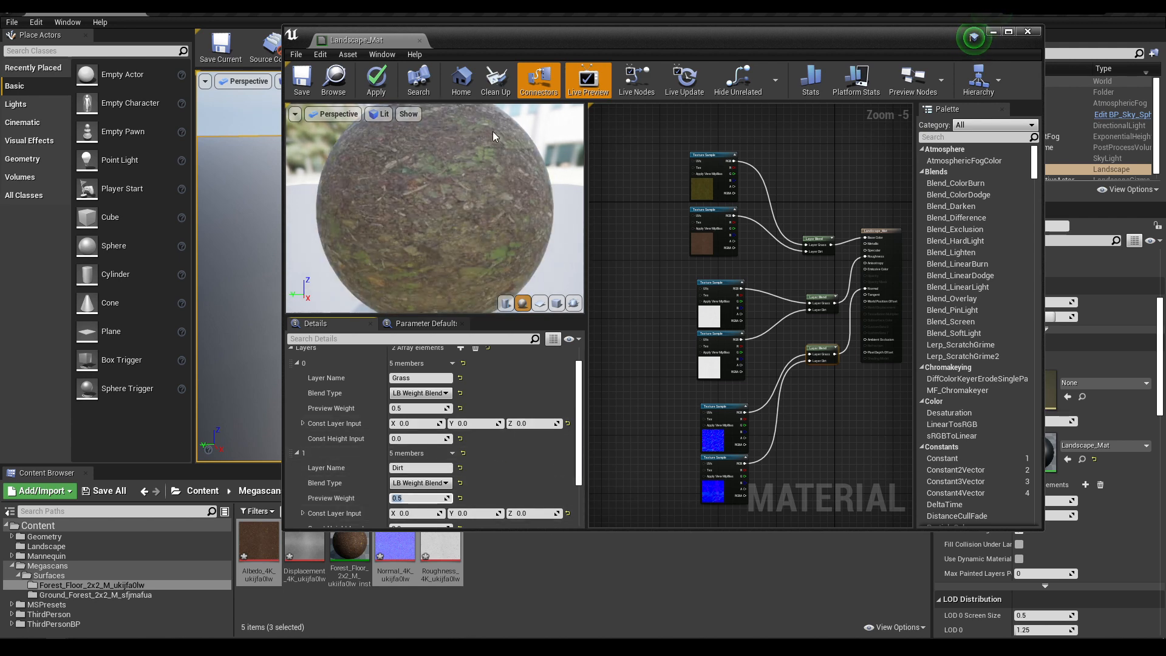
Step: Add a LandscapeLayerCoords node in the empty space before the texture samples and place it level with the albedo samples
{"action": "right_click_drag", "start_coordinate": [647, 249], "coordinate": [694, 303]}
{"action": "left_click", "coordinate": [772, 273]}
{"action": "scroll", "coordinate": [751, 282], "scroll_direction": "down", "scroll_amount": 1}
{"action": "scroll", "coordinate": [695, 302], "scroll_direction": "up", "scroll_amount": 1}
{"action": "right_click", "coordinate": [696, 280]}
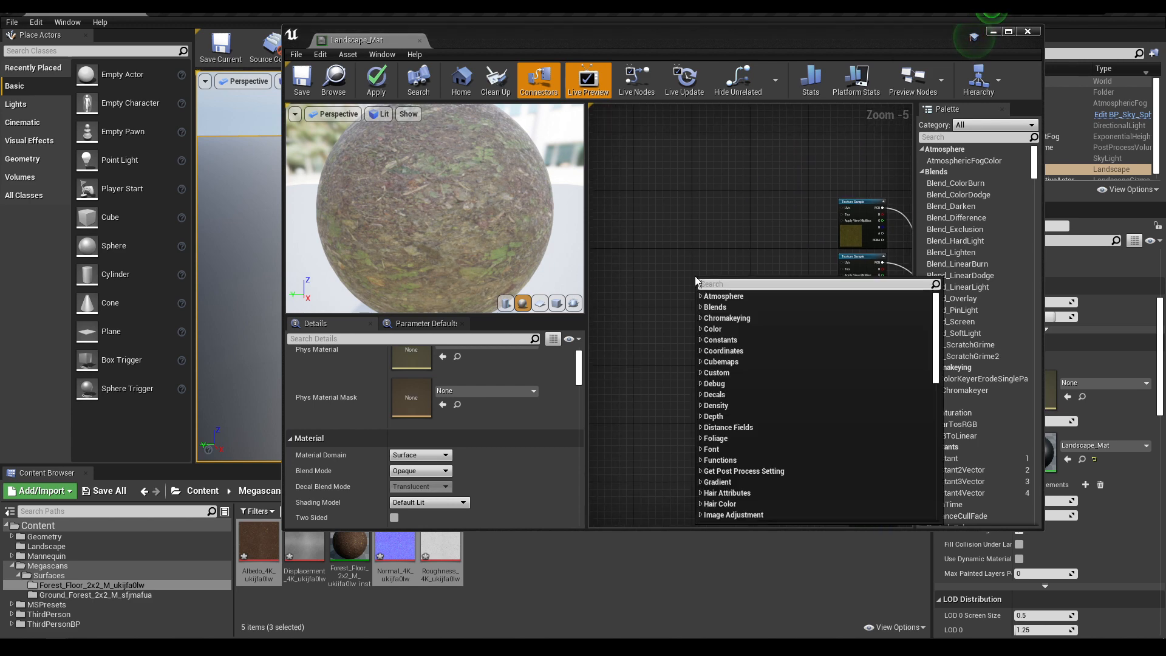
{"action": "type", "text": "layerco"}
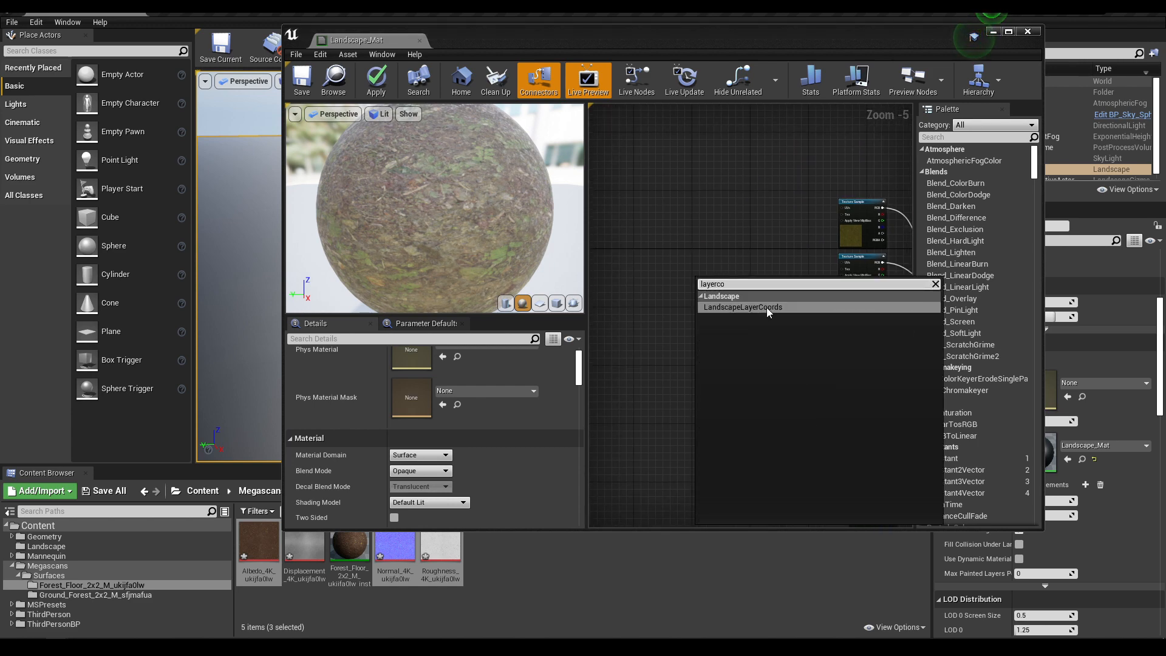
{"action": "left_click", "coordinate": [766, 308]}
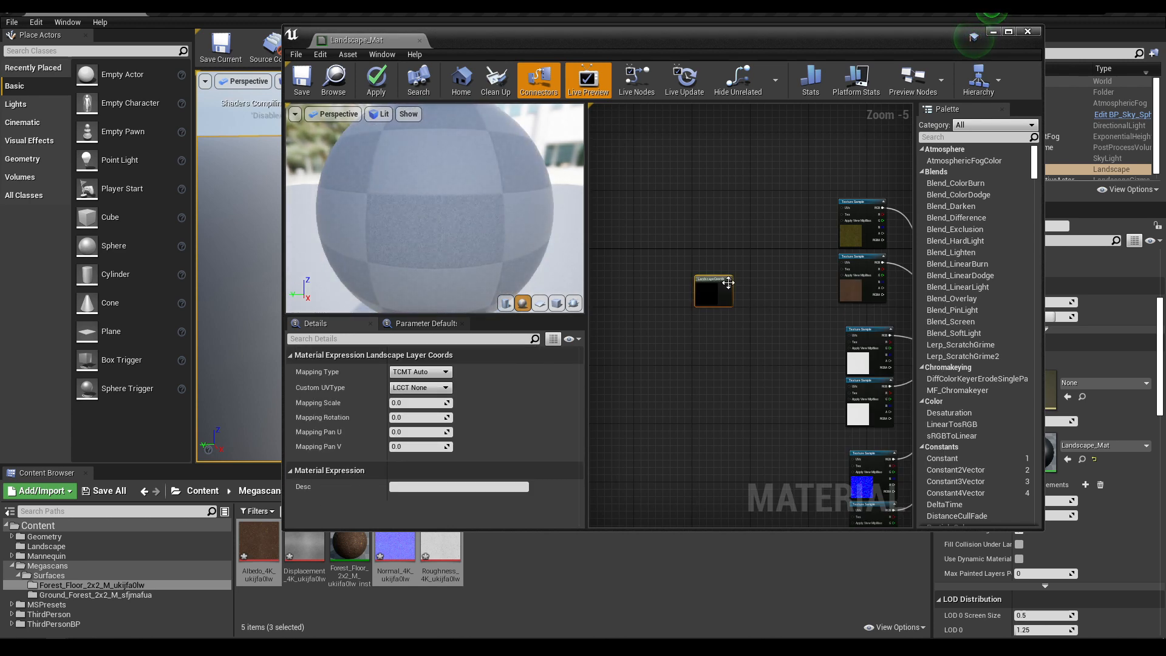
{"action": "scroll", "coordinate": [749, 282], "scroll_direction": "up", "scroll_amount": 2}
{"action": "left_click_drag", "start_coordinate": [690, 278], "coordinate": [690, 239]}
{"action": "scroll", "coordinate": [691, 239], "scroll_direction": "down", "scroll_amount": 3}
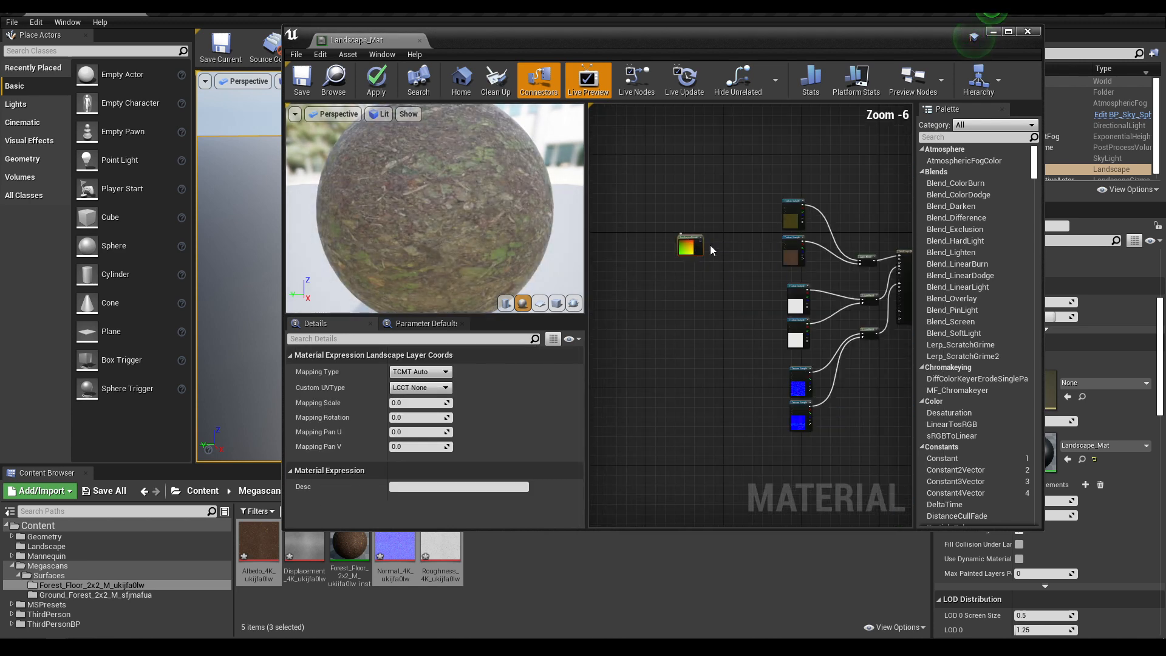
Step: Connect the LandscapeCoords output to the UVs of the upper albedo, upper roughness and upper normal map samples
{"action": "right_click_drag", "start_coordinate": [721, 219], "coordinate": [733, 160]}
{"action": "scroll", "coordinate": [697, 280], "scroll_direction": "up", "scroll_amount": 2}
{"action": "scroll", "coordinate": [650, 164], "scroll_direction": "down", "scroll_amount": 1}
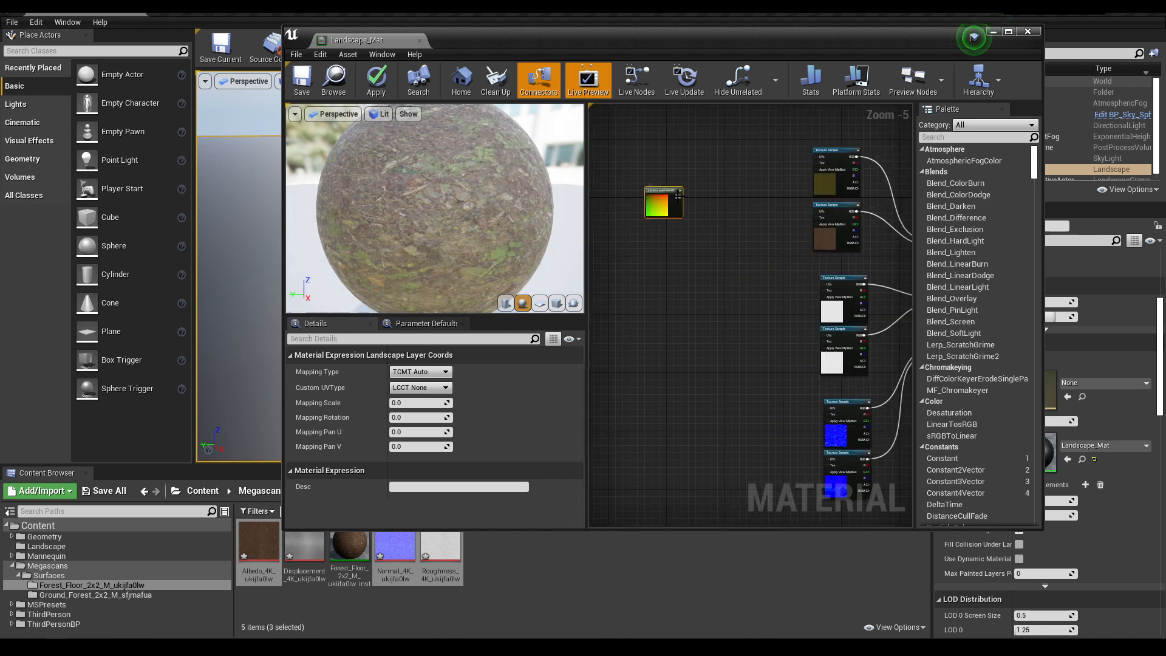
{"action": "left_click_drag", "start_coordinate": [679, 196], "coordinate": [821, 156]}
{"action": "left_click_drag", "start_coordinate": [682, 197], "coordinate": [825, 283]}
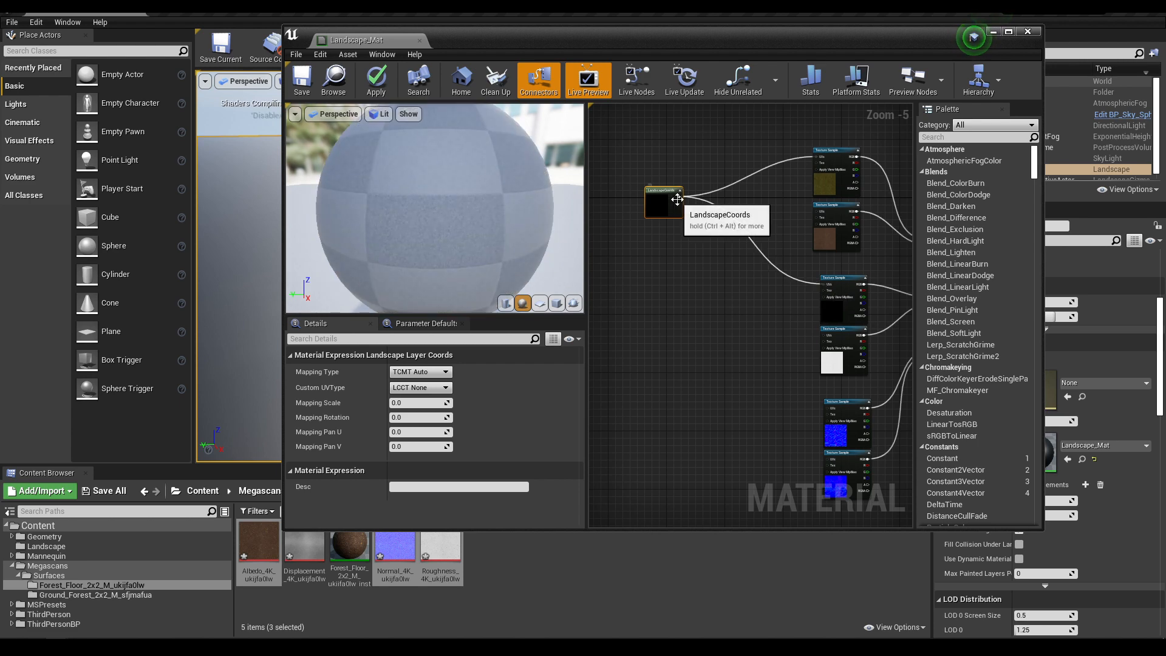
{"action": "left_click_drag", "start_coordinate": [680, 198], "coordinate": [830, 310]}
{"action": "scroll", "coordinate": [701, 290], "scroll_direction": "down", "scroll_amount": 1}
Step: Add a second LandscapeLayerCoords node and place it below the first one
{"action": "right_click_drag", "start_coordinate": [701, 290], "coordinate": [694, 370]}
{"action": "right_click", "coordinate": [693, 369]}
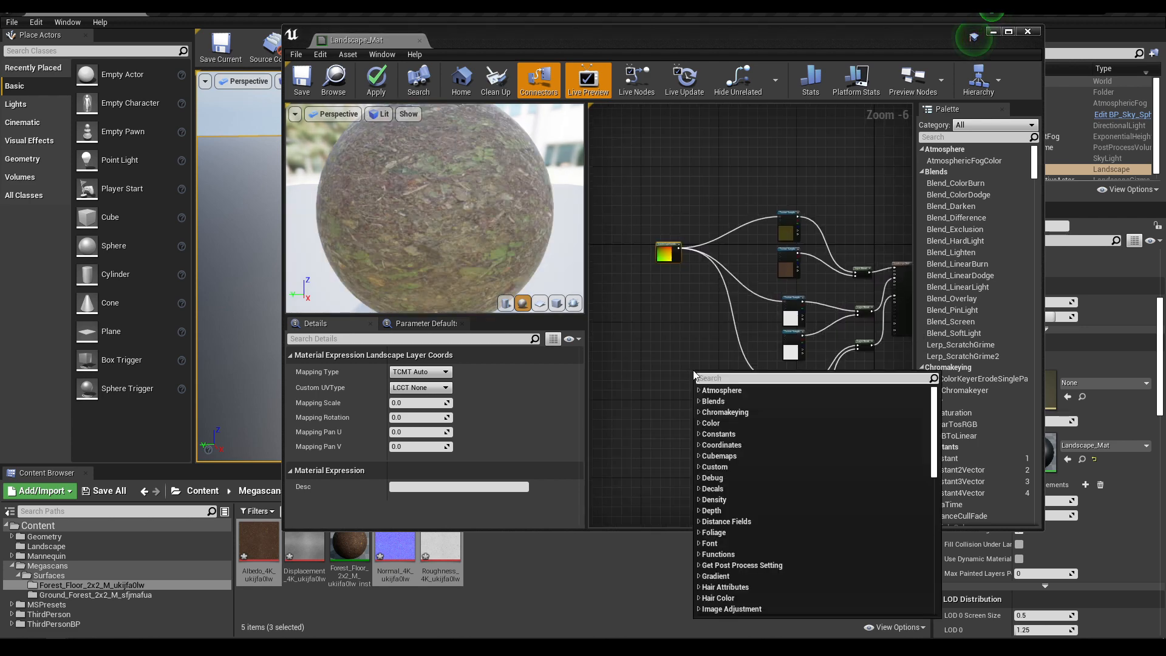
{"action": "type", "text": "layerco"}
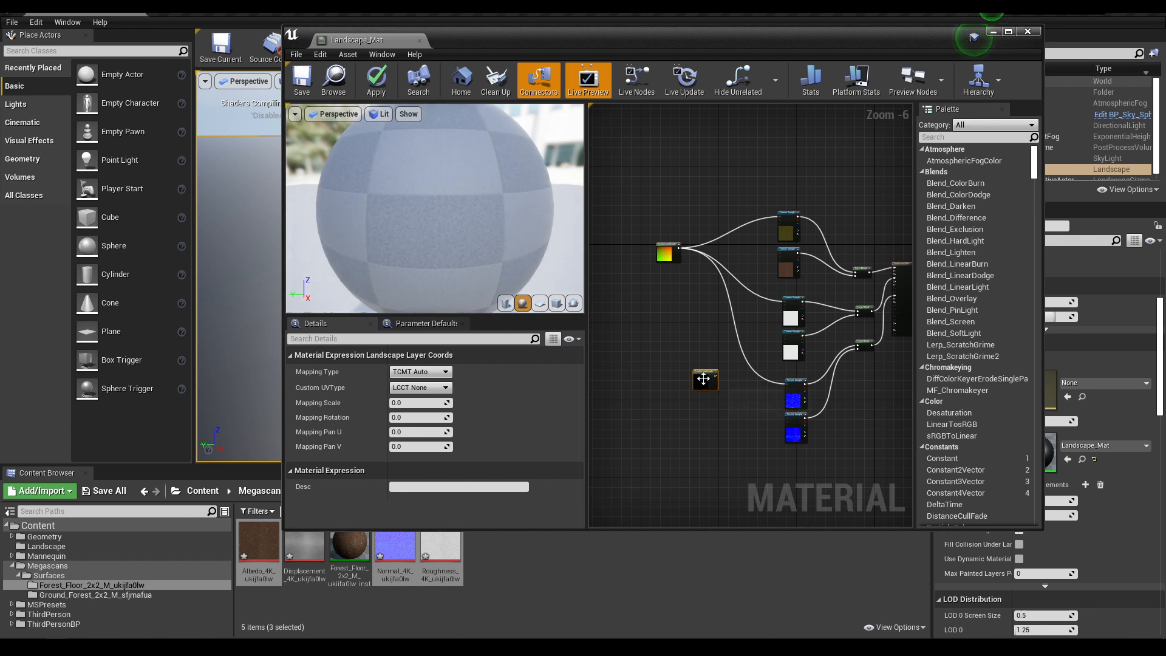
{"action": "left_click_drag", "start_coordinate": [696, 376], "coordinate": [659, 342]}
Step: Connect the second LandscapeCoords node to the UVs of the lower albedo, roughness and normal map samples, and line it up under the first
{"action": "scroll", "coordinate": [661, 344], "scroll_direction": "up", "scroll_amount": 2}
{"action": "scroll", "coordinate": [716, 333], "scroll_direction": "down", "scroll_amount": 1}
{"action": "right_click_drag", "start_coordinate": [716, 334], "coordinate": [628, 294]}
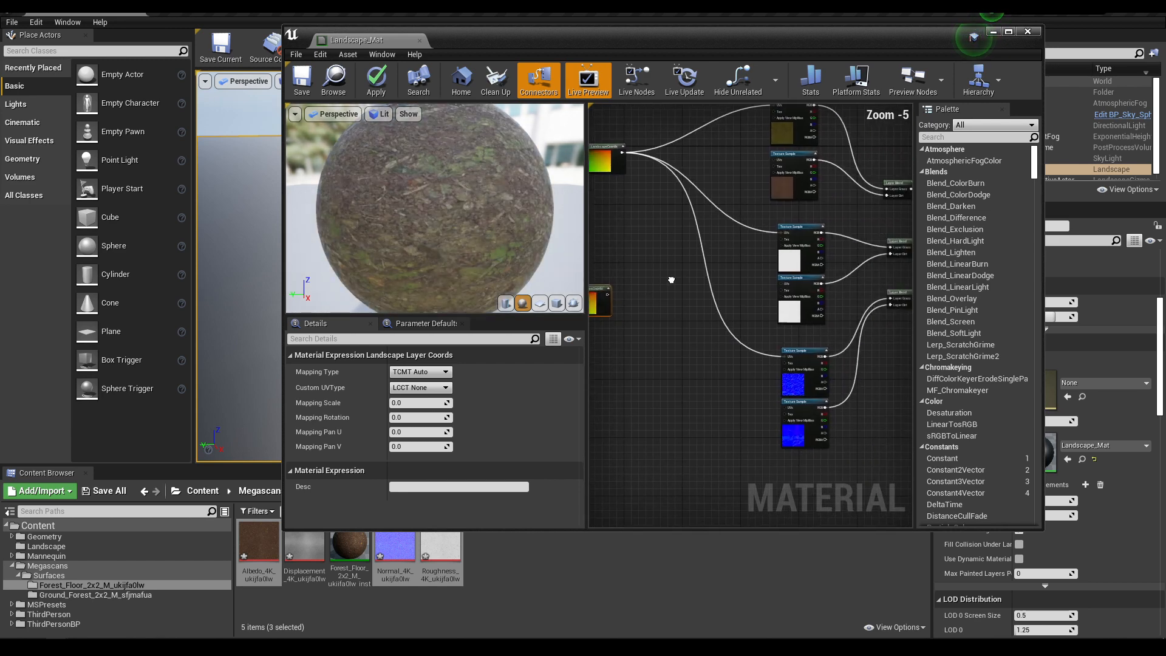
{"action": "left_click_drag", "start_coordinate": [608, 294], "coordinate": [772, 111]}
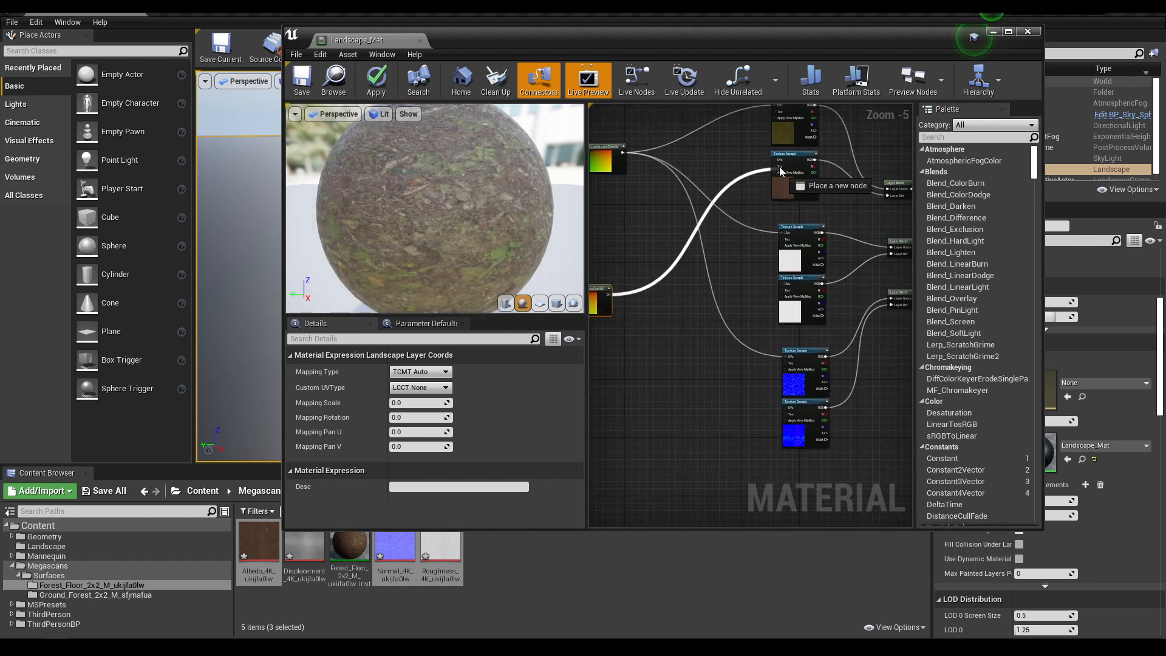
{"action": "left_click_drag", "start_coordinate": [607, 295], "coordinate": [787, 284]}
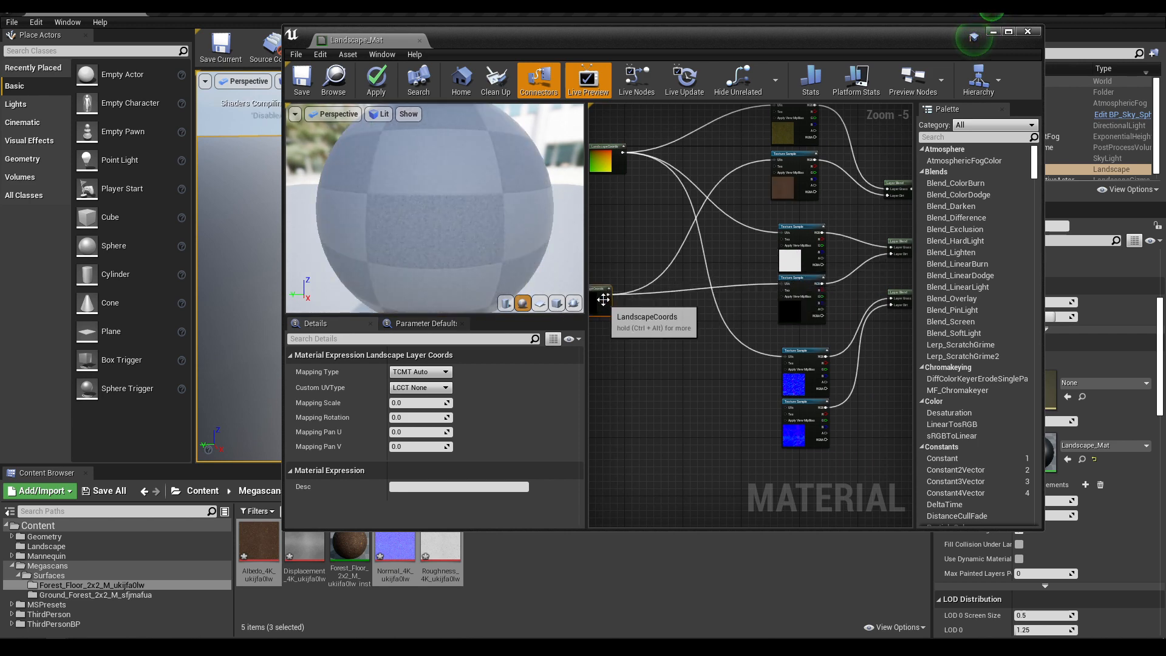
{"action": "left_click_drag", "start_coordinate": [611, 294], "coordinate": [789, 410]}
{"action": "scroll", "coordinate": [673, 333], "scroll_direction": "down", "scroll_amount": 1}
{"action": "right_click_drag", "start_coordinate": [674, 351], "coordinate": [739, 361]}
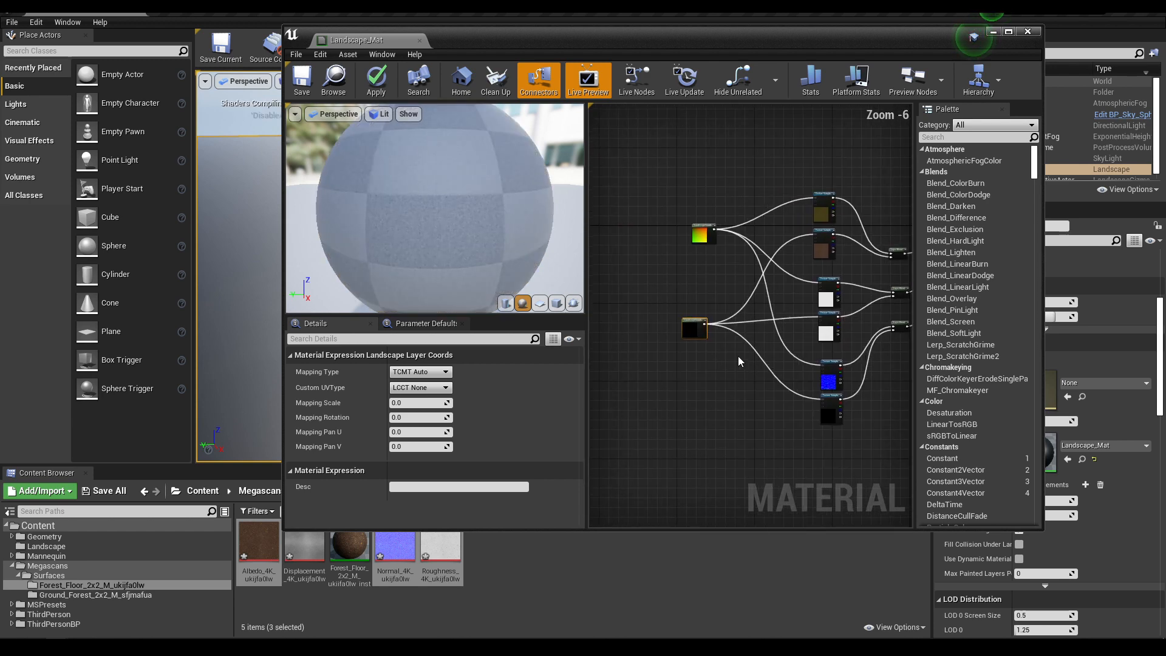
{"action": "left_click_drag", "start_coordinate": [693, 327], "coordinate": [705, 323]}
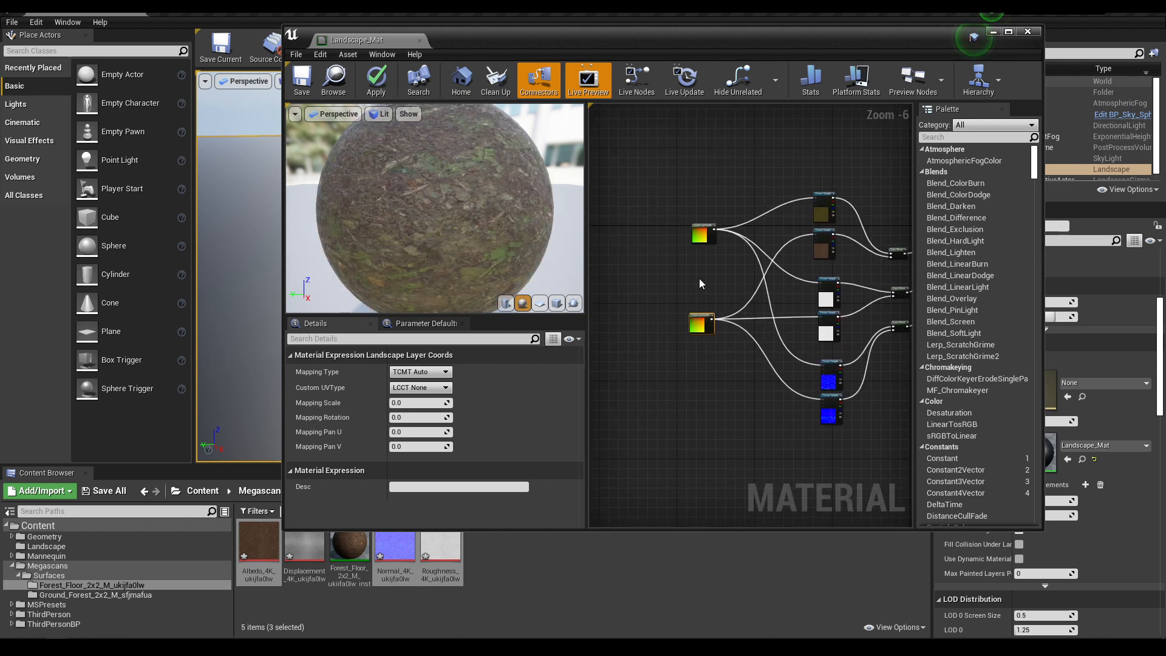
Step: Set the Mapping Scale of the upper LandscapeCoords node to 5.0
{"action": "left_click", "coordinate": [702, 232]}
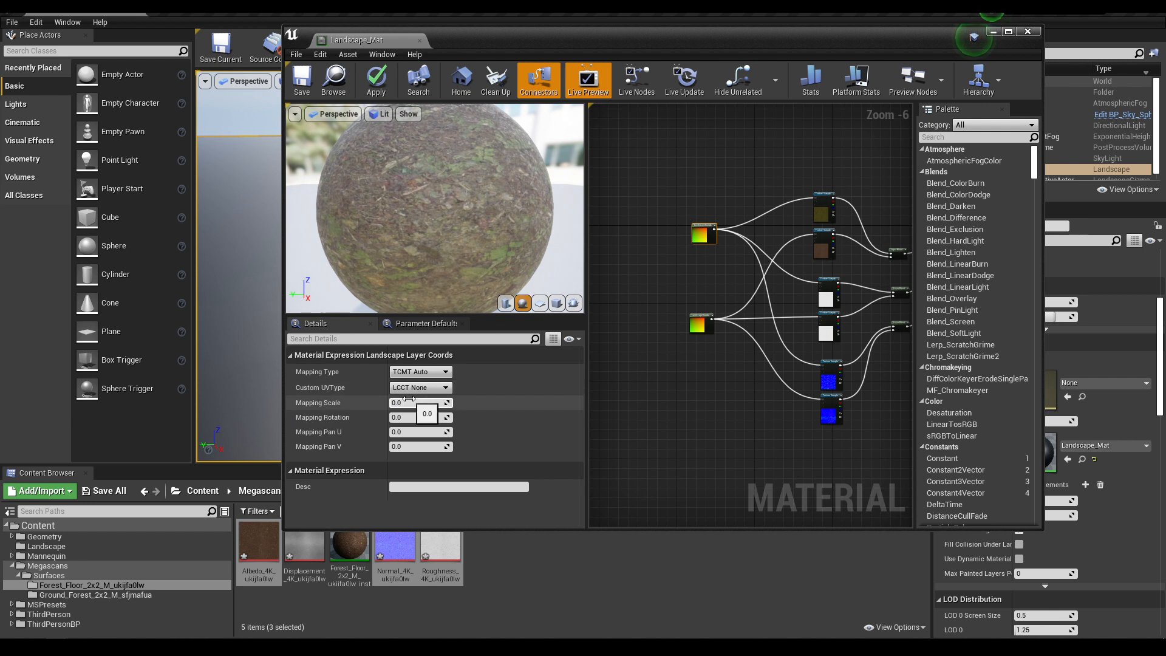
{"action": "key", "text": "Return"}
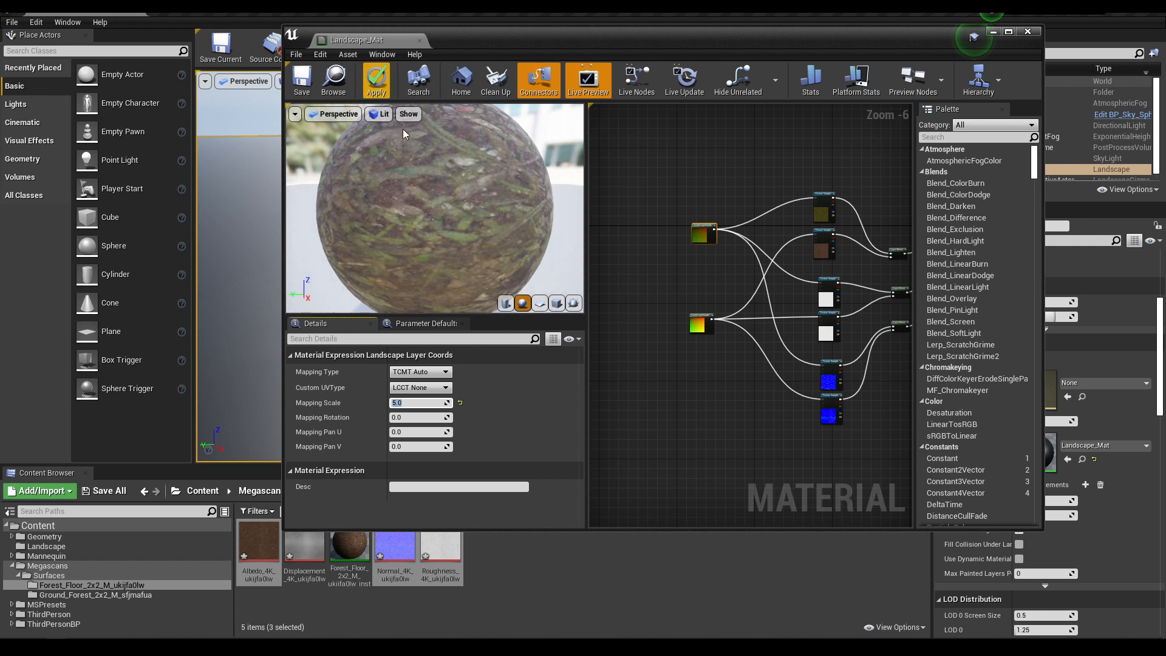
Step: Set the Mapping Scale of the lower LandscapeCoords node to 5.0
{"action": "left_click", "coordinate": [698, 325]}
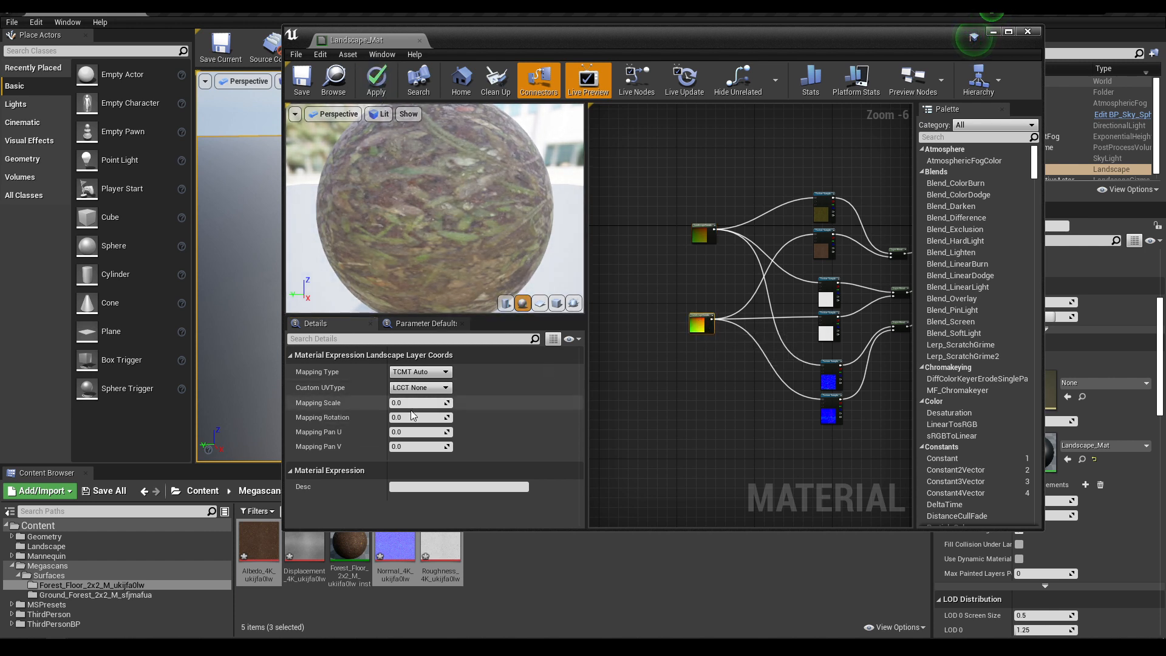
{"action": "type", "text": "5"}
{"action": "key", "text": "Return"}
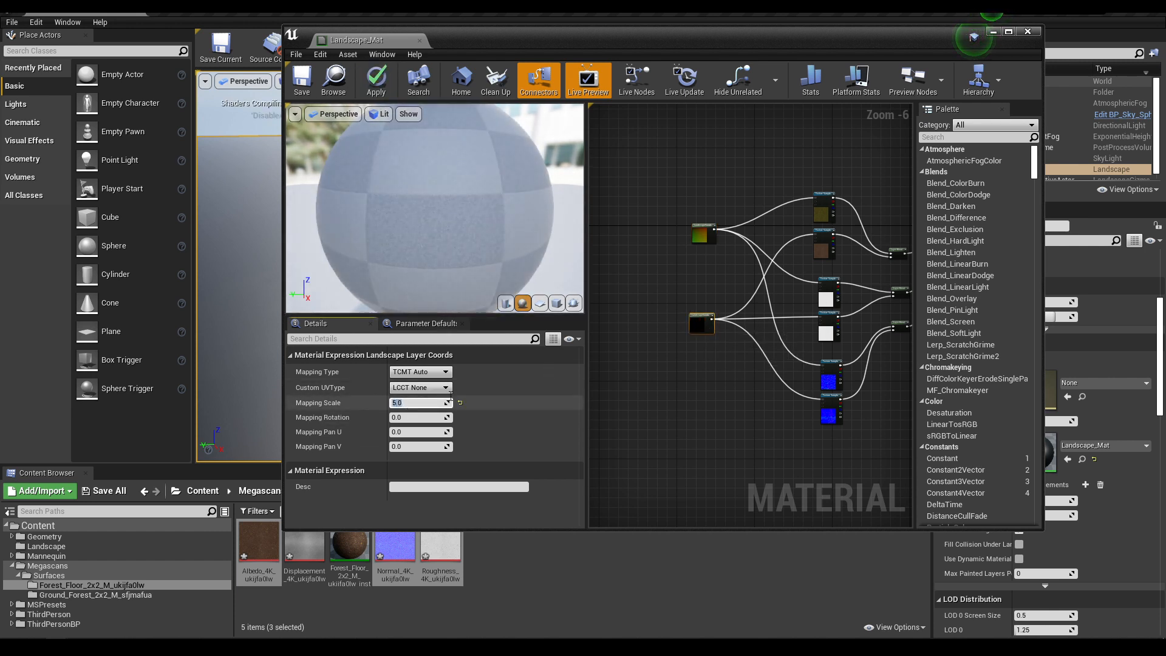
Step: Apply and save the changes to Landscape_Mat, and close the material editor
{"action": "left_click", "coordinate": [376, 84]}
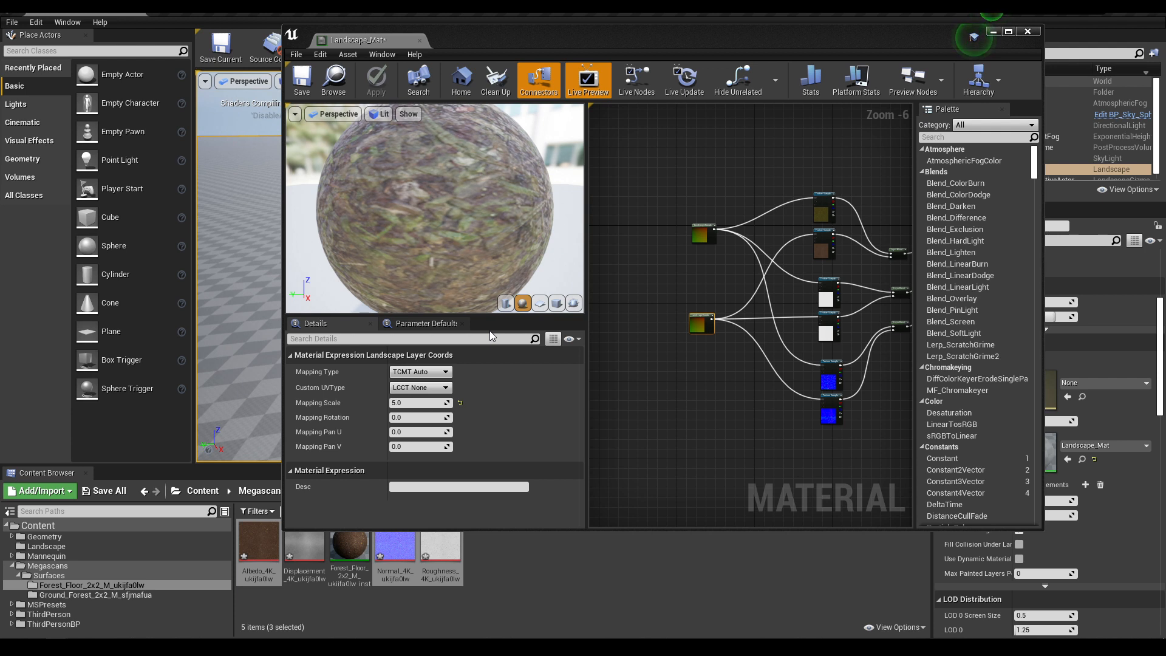
{"action": "left_click", "coordinate": [302, 80]}
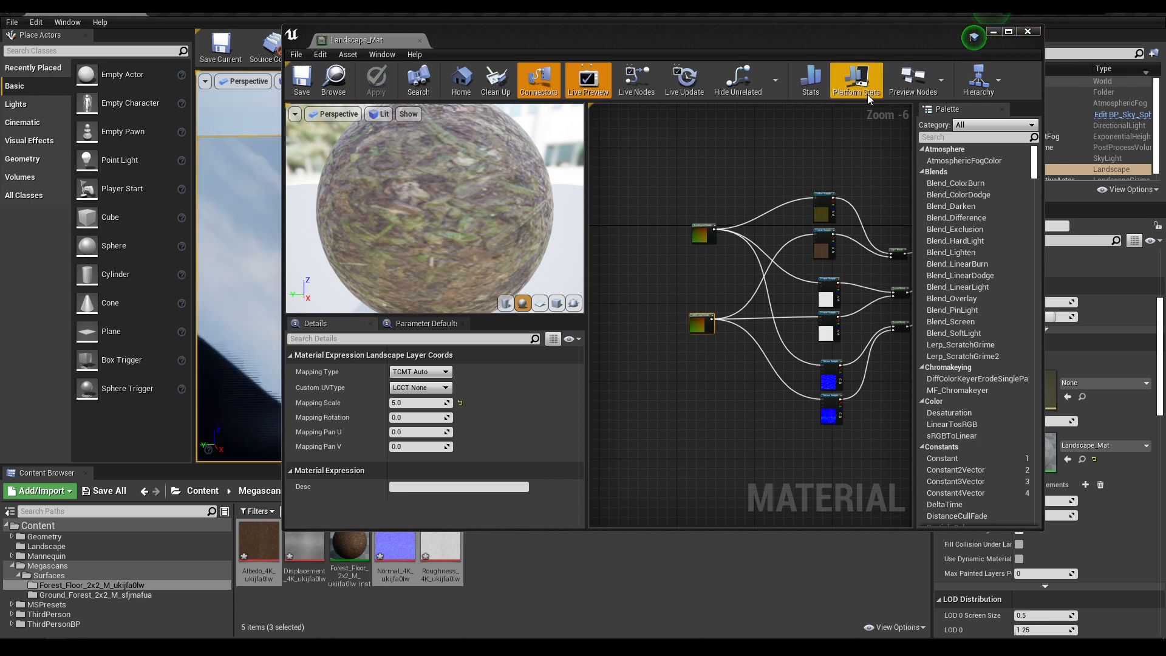
{"action": "left_click", "coordinate": [1031, 32]}
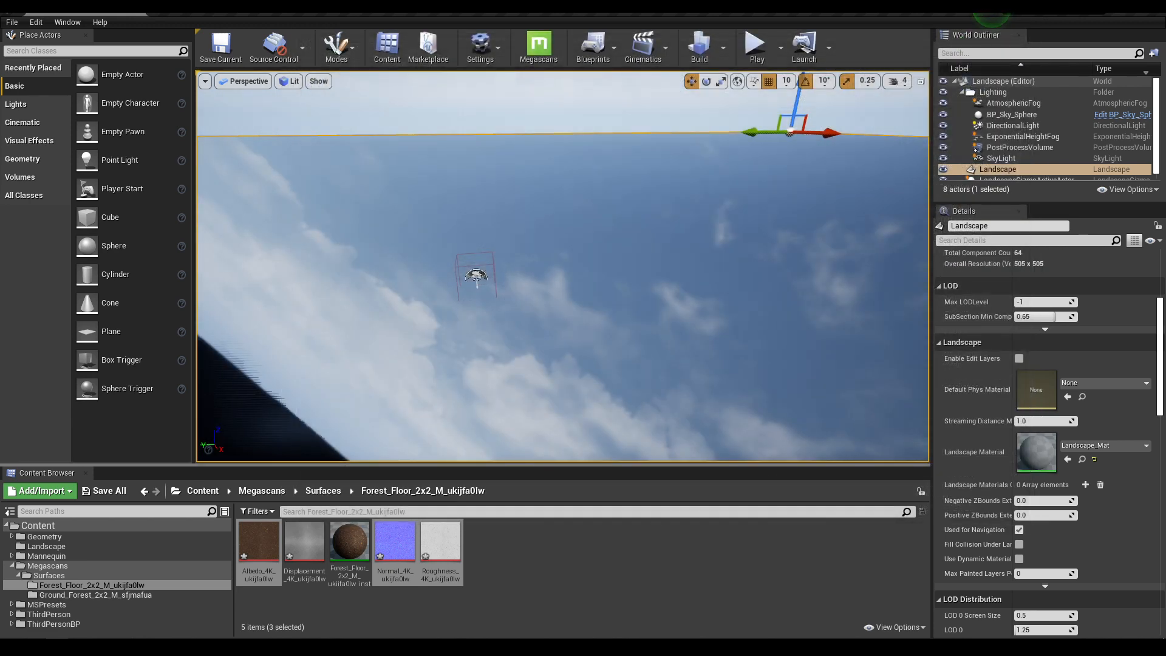
Step: Assign Landscape_Mat from the Landscape content folder as the Landscape Material of the landscape actor
{"action": "right_click_drag", "start_coordinate": [574, 294], "coordinate": [574, 293]}
{"action": "left_click", "coordinate": [38, 526]}
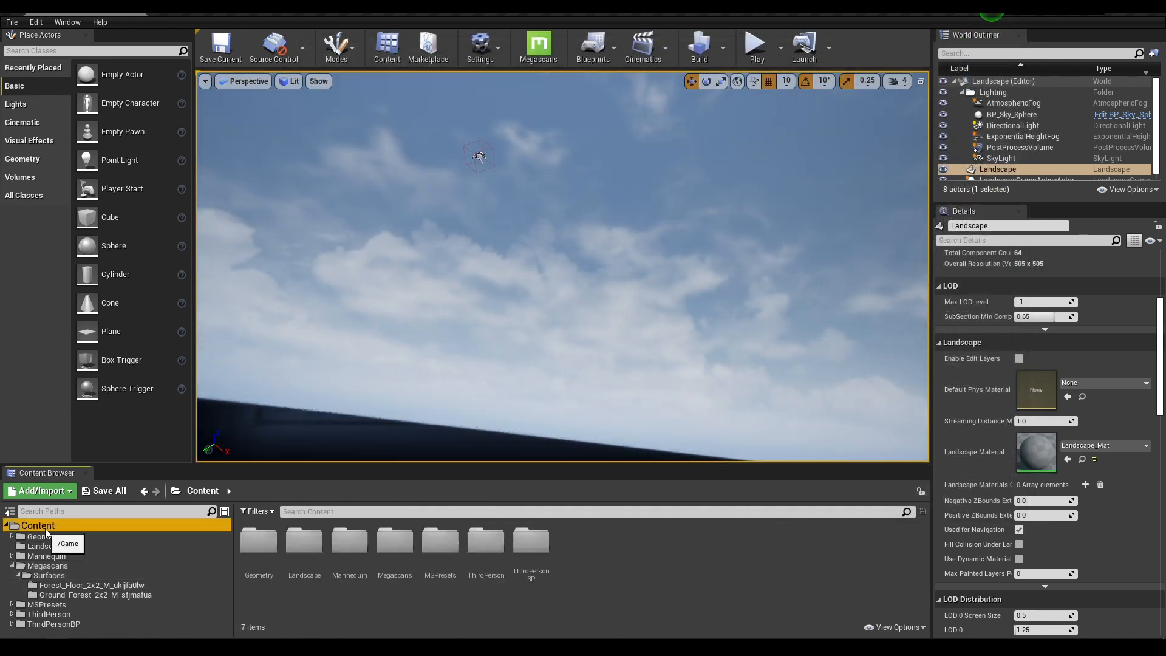
{"action": "double_click", "coordinate": [304, 538]}
{"action": "left_click_drag", "start_coordinate": [350, 574], "coordinate": [1046, 455]}
{"action": "right_click_drag", "start_coordinate": [595, 294], "coordinate": [561, 312]}
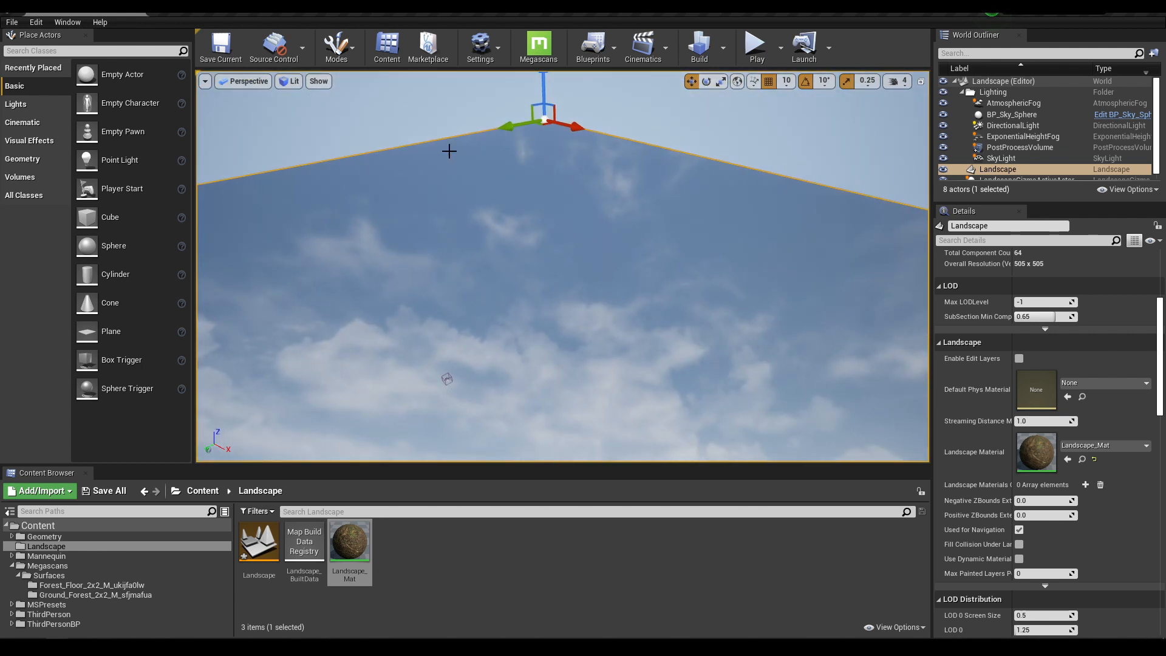
Step: Switch to landscape painting and create a weight-blended layer info object named Grass_LayerInfo for the Grass layer in Landscape_sharedassets
{"action": "left_click", "coordinate": [332, 44]}
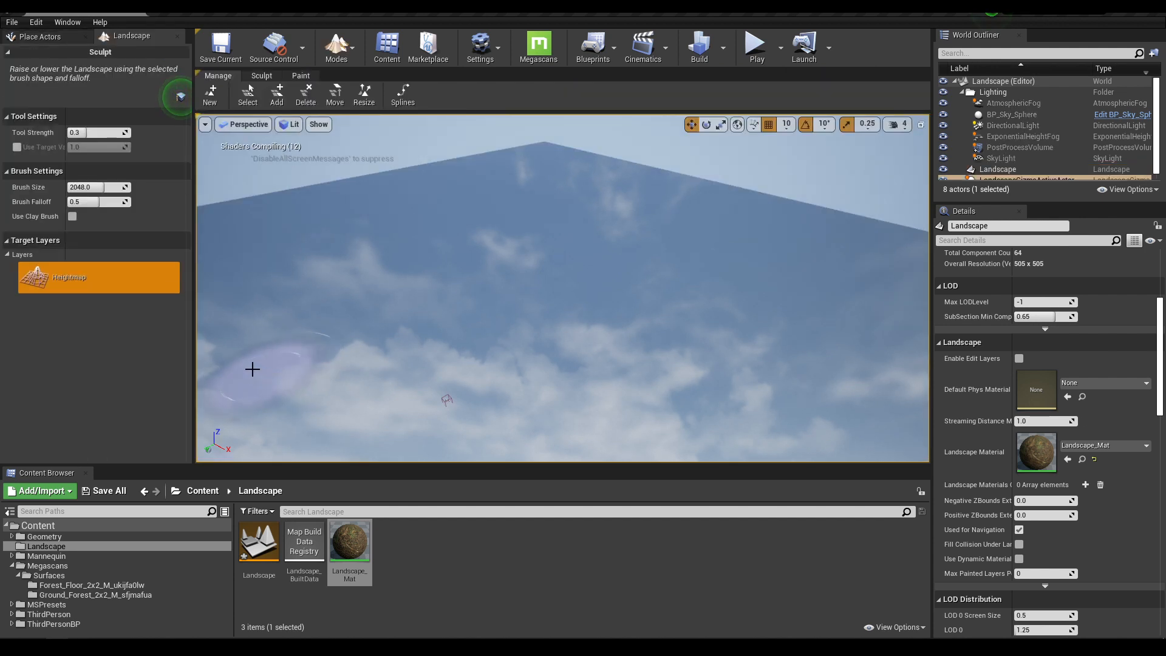
{"action": "left_click", "coordinate": [300, 77]}
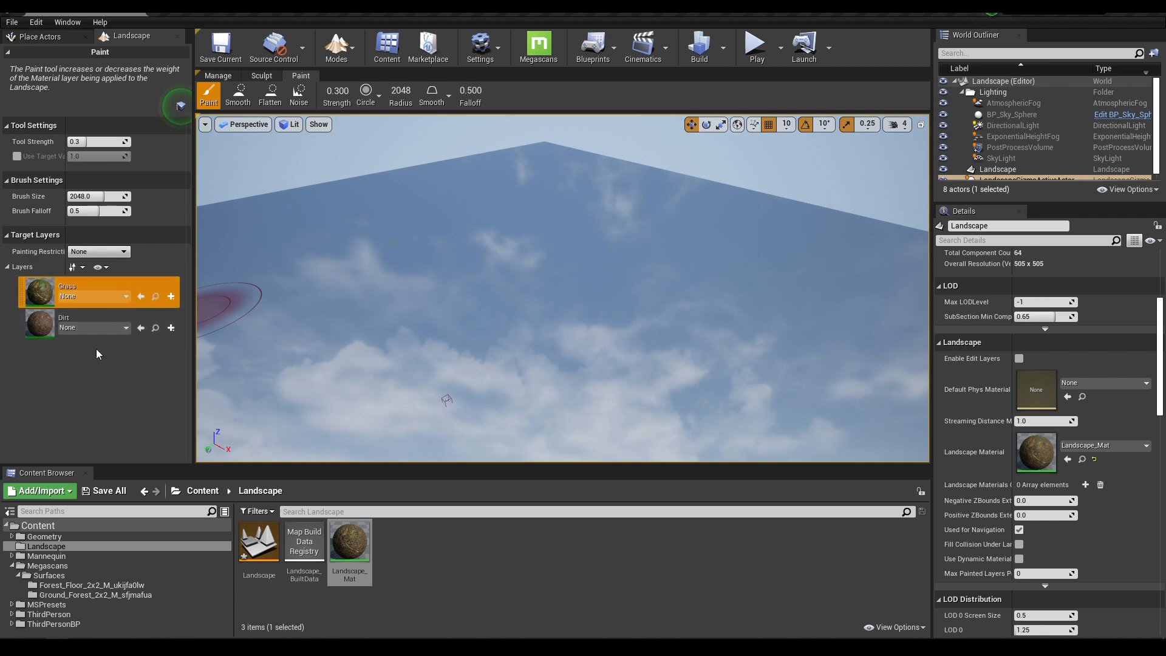
{"action": "left_click", "coordinate": [172, 296]}
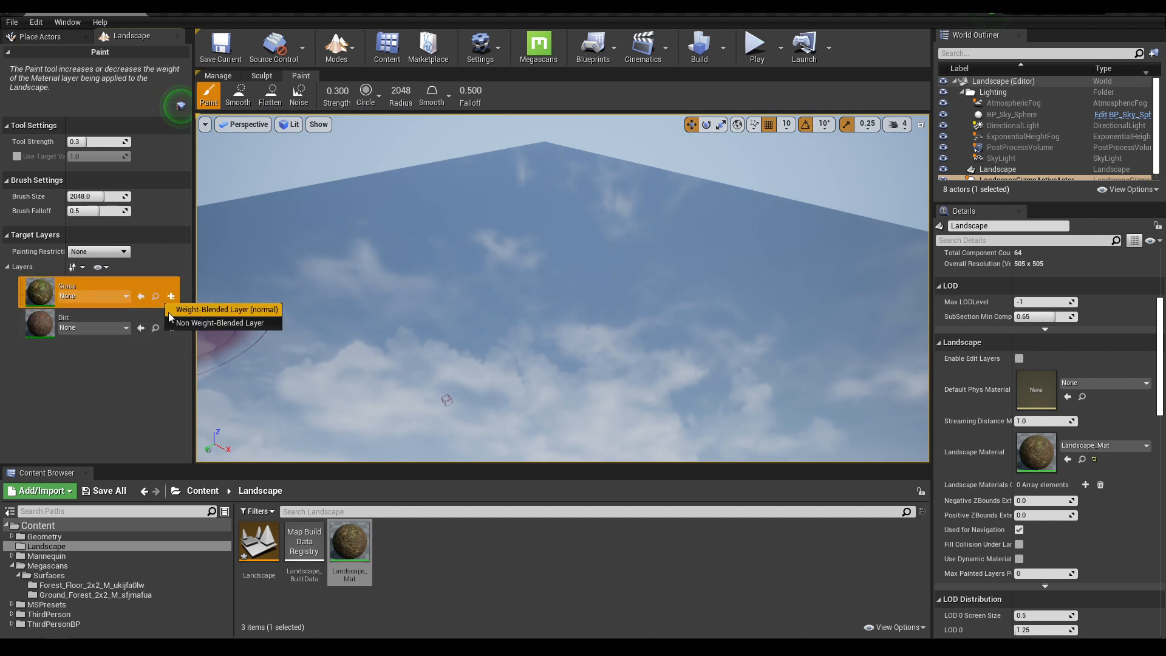
{"action": "left_click", "coordinate": [271, 308]}
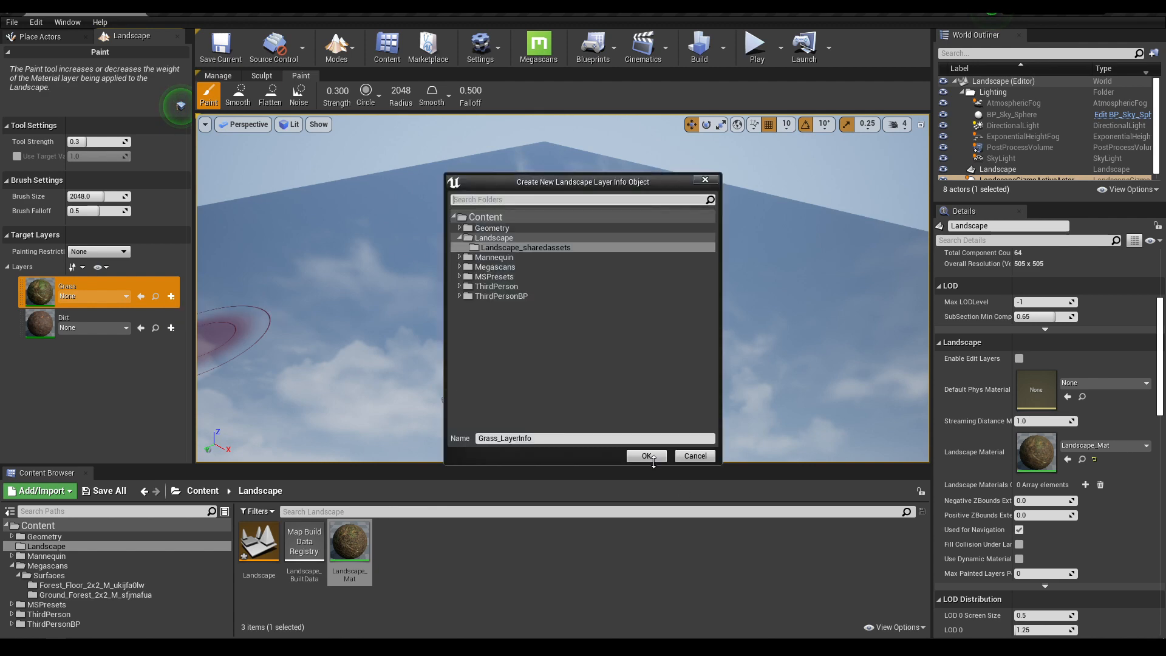
{"action": "left_click", "coordinate": [652, 460]}
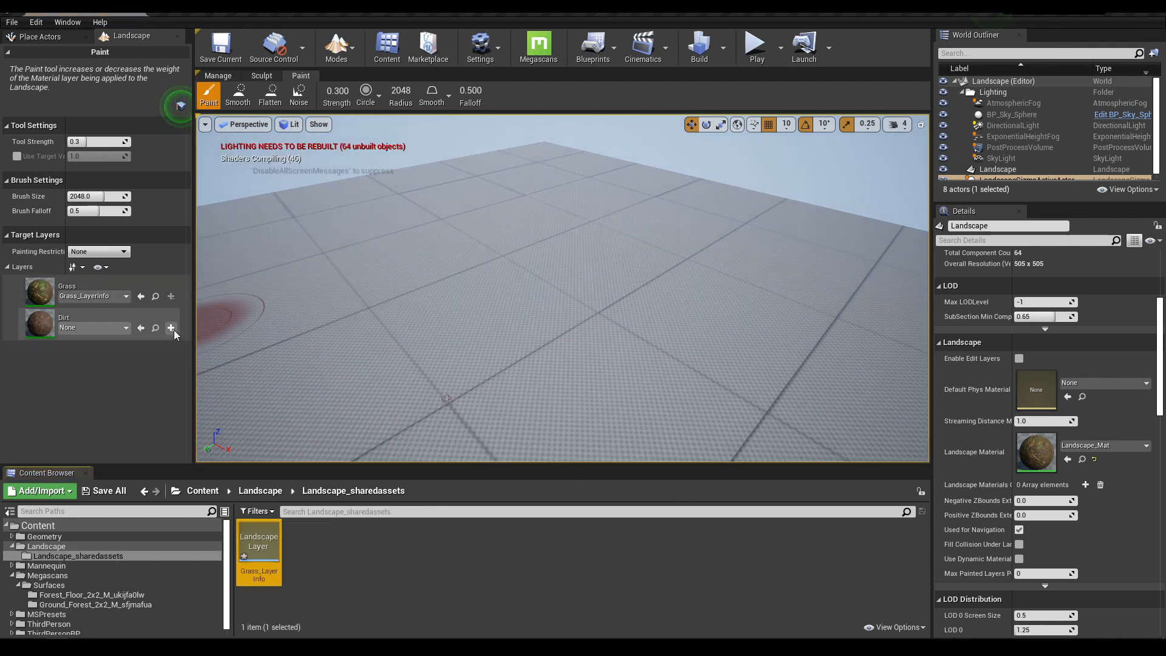
Step: Create a weight-blended layer info object named Dirt_LayerInfo for the Dirt target layer
{"action": "left_click", "coordinate": [171, 328]}
{"action": "left_click", "coordinate": [225, 341]}
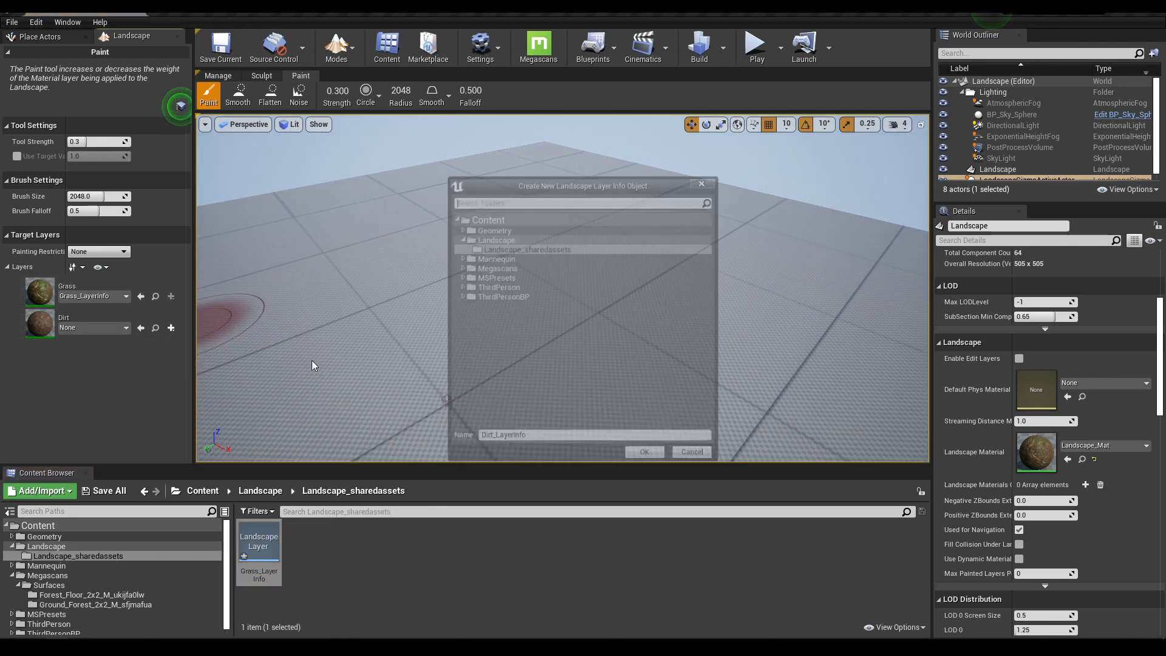
{"action": "left_click", "coordinate": [629, 455]}
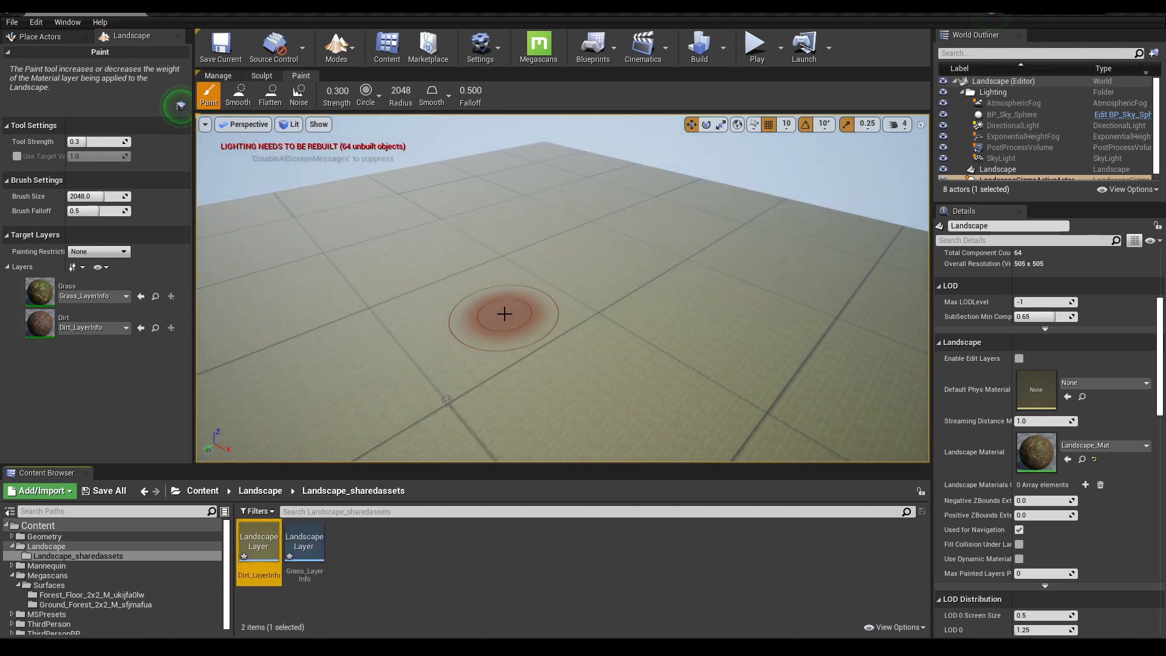
Step: Try to paint a material layer onto the middle of the landscape
{"action": "mouse_move", "coordinate": [504, 314]}
{"action": "right_mouse_down"}
{"action": "mouse_move", "coordinate": [500, 364]}
{"action": "mouse_move", "coordinate": [465, 383]}
{"action": "mouse_move", "coordinate": [507, 309]}
{"action": "right_mouse_up"}
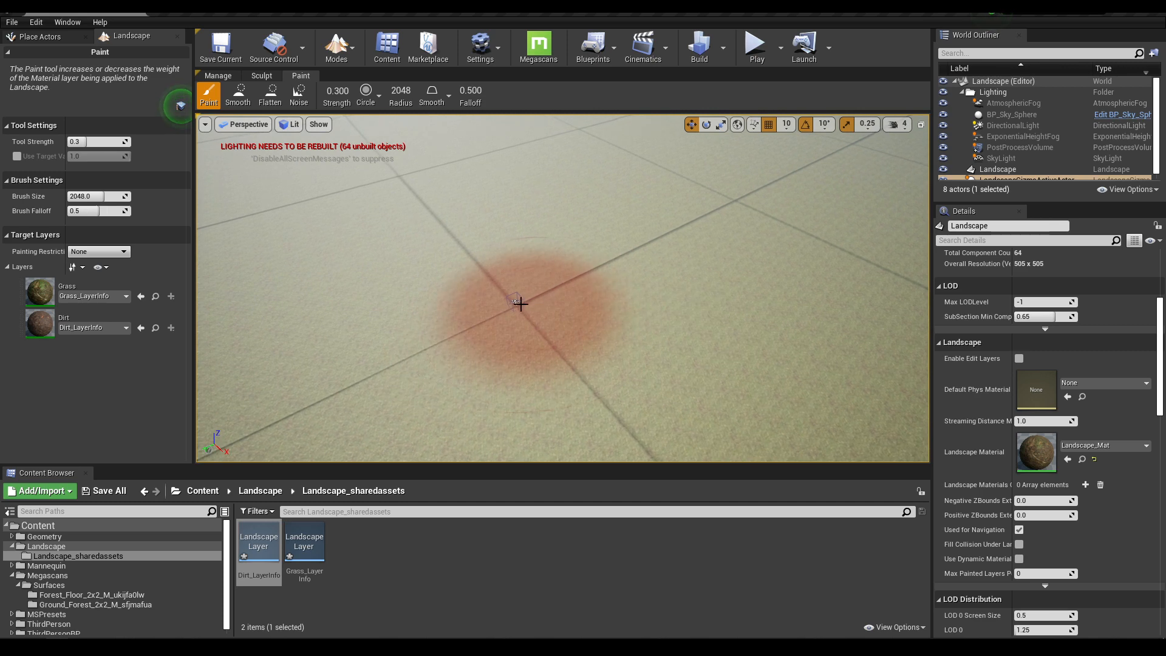
{"action": "left_click", "coordinate": [516, 305]}
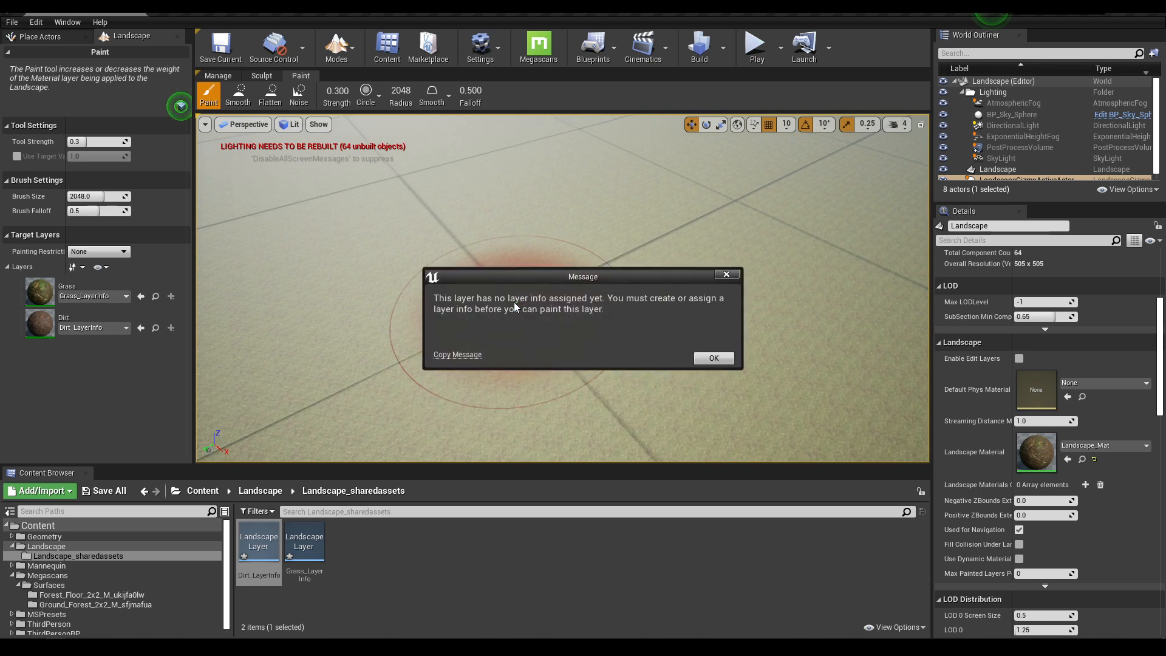
{"action": "left_click", "coordinate": [726, 274]}
Step: Return to Select mode and set the DirectionalLight's mobility to Movable
{"action": "left_click", "coordinate": [336, 45]}
{"action": "left_click", "coordinate": [365, 79]}
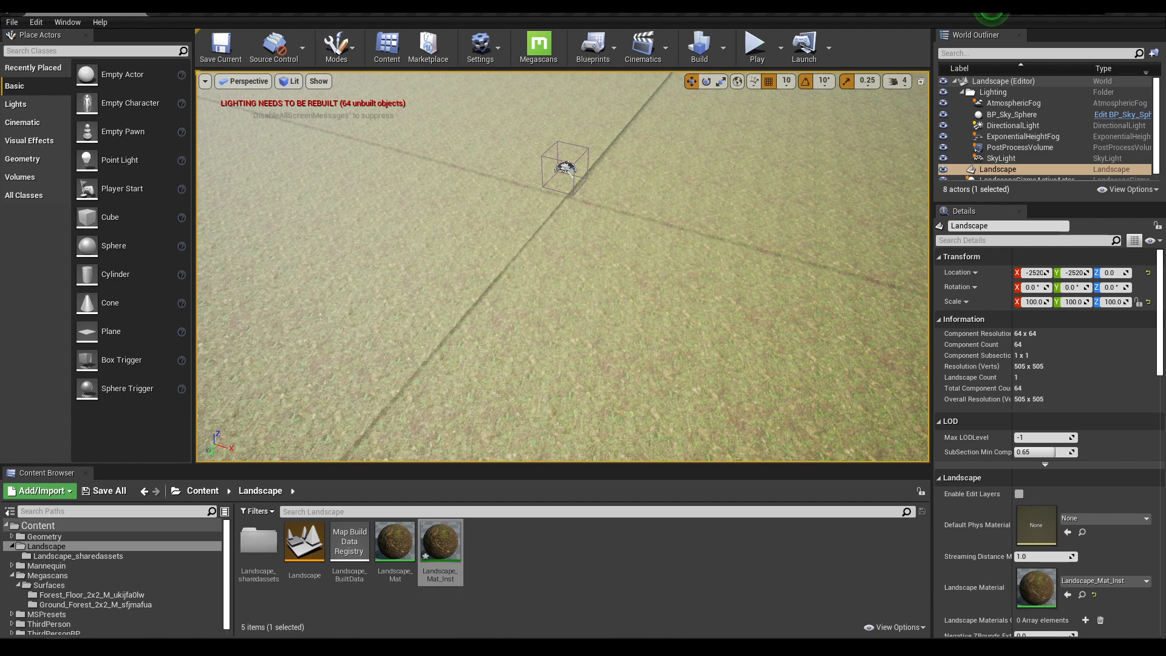
{"action": "right_click_drag", "start_coordinate": [562, 267], "coordinate": [595, 188]}
{"action": "left_click", "coordinate": [1013, 159]}
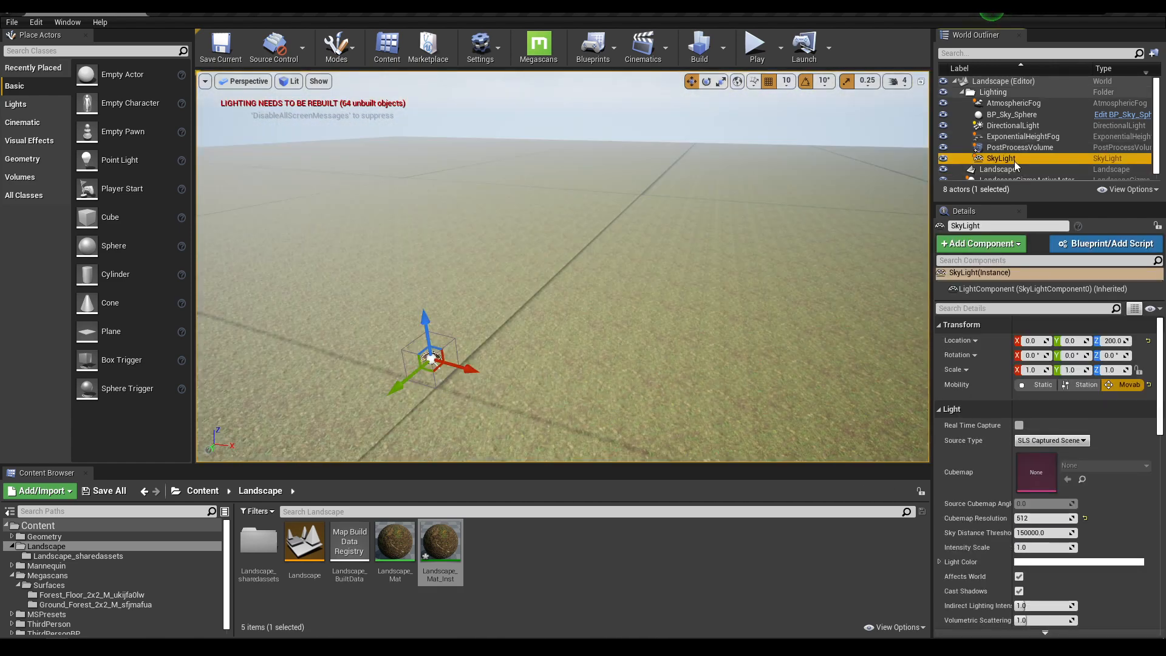
{"action": "left_click", "coordinate": [1012, 125]}
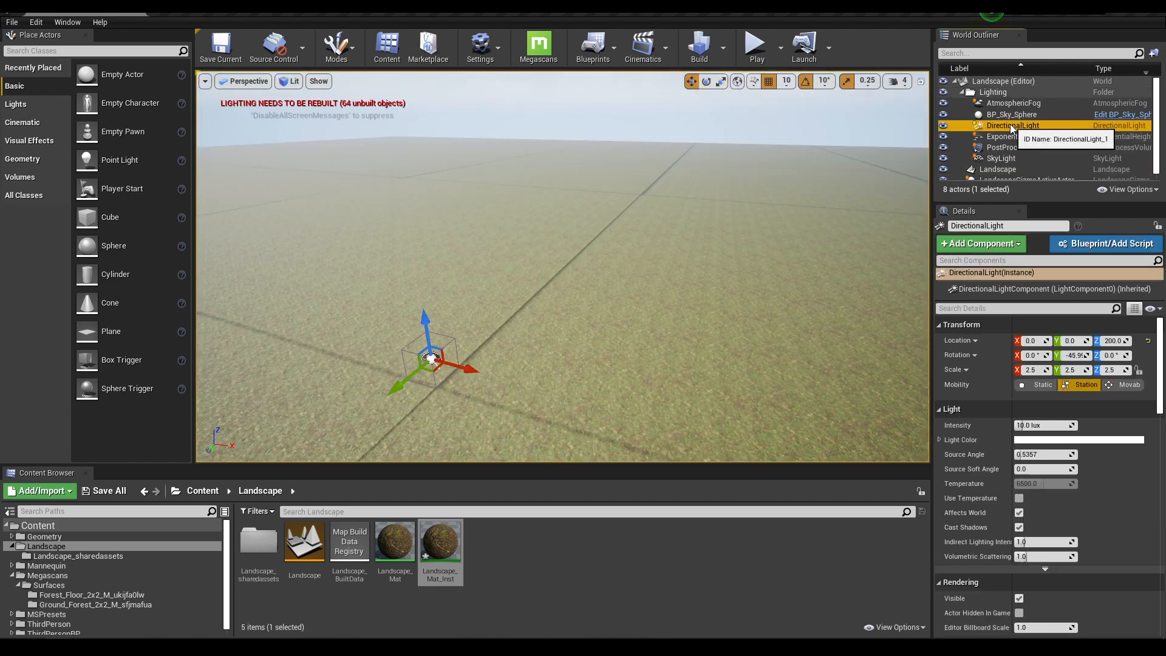
{"action": "left_click", "coordinate": [1121, 384]}
Step: Select the landscape and open its Landscape_Mat_Inst material instance and the parent Landscape_Mat graph
{"action": "right_click_drag", "start_coordinate": [562, 267], "coordinate": [517, 366]}
{"action": "key", "text": "w"}
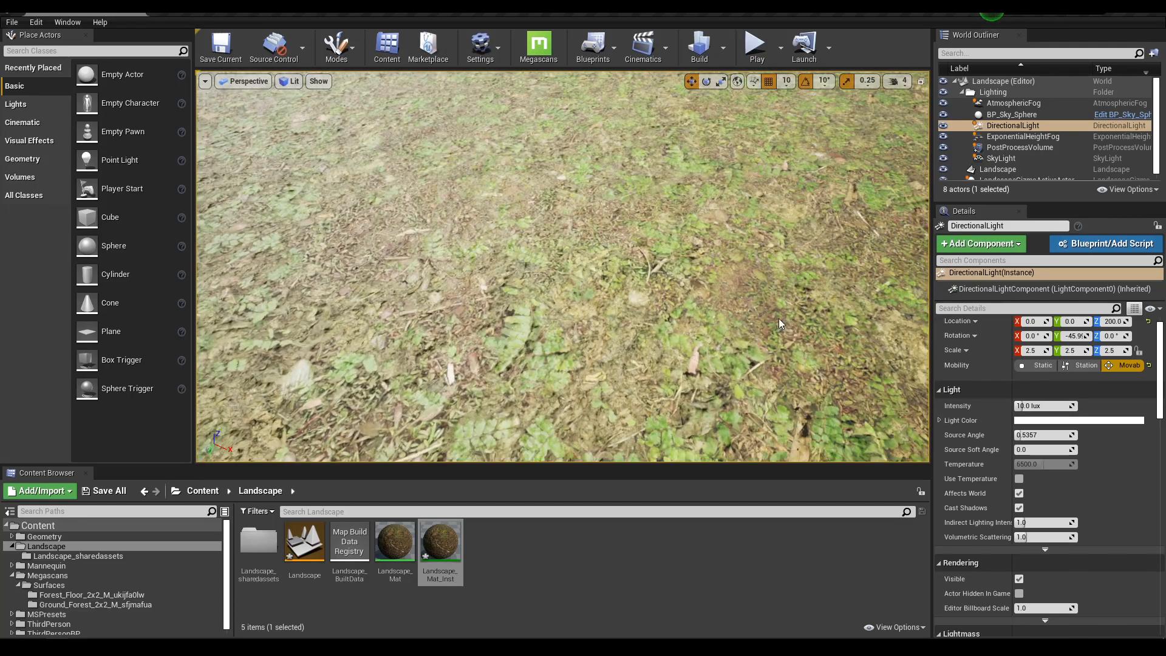
{"action": "left_click", "coordinate": [778, 318]}
{"action": "double_click", "coordinate": [1048, 555]}
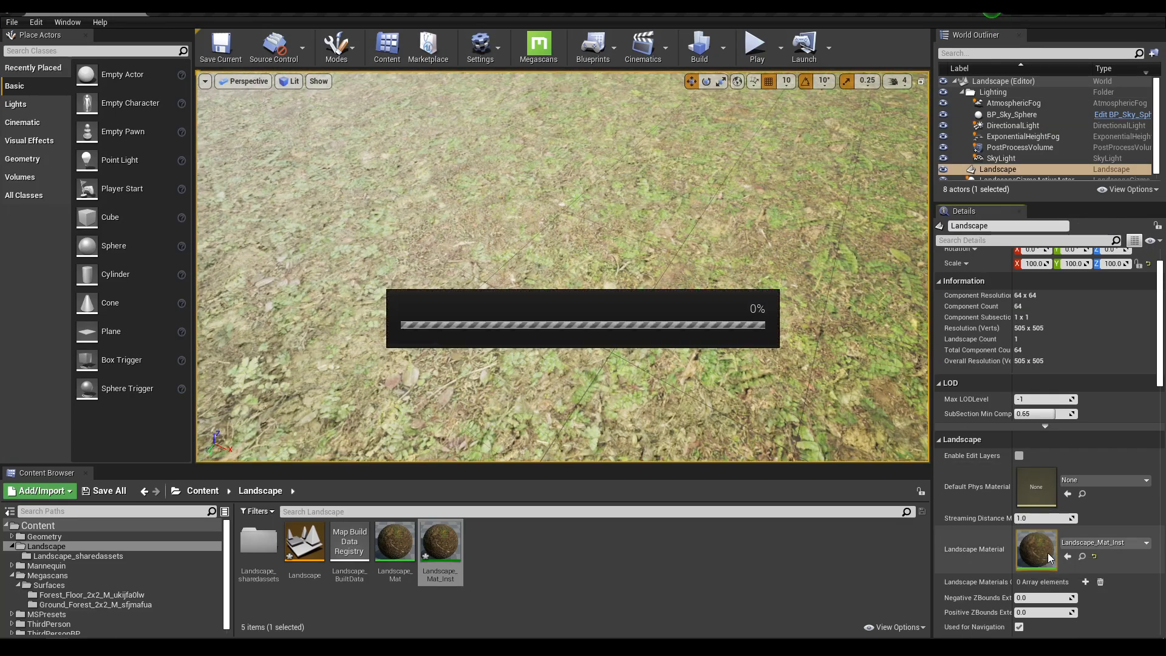
{"action": "double_click", "coordinate": [959, 198]}
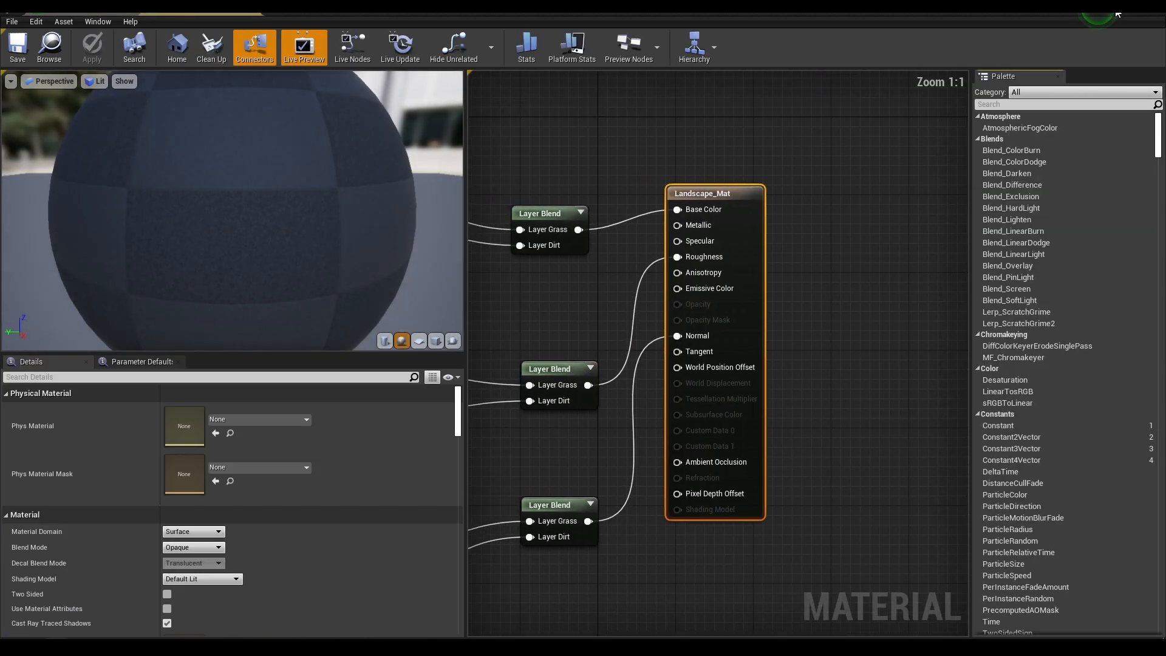
Step: Set the Preview Weight of both Grass and Dirt to 1.0 on the Layer Blend node feeding Normal
{"action": "right_click_drag", "start_coordinate": [594, 222], "coordinate": [835, 313]}
{"action": "scroll", "coordinate": [740, 303], "scroll_direction": "down", "scroll_amount": 2}
{"action": "scroll", "coordinate": [836, 354], "scroll_direction": "down", "scroll_amount": 1}
{"action": "right_click_drag", "start_coordinate": [835, 355], "coordinate": [746, 210]}
{"action": "left_click", "coordinate": [867, 265]}
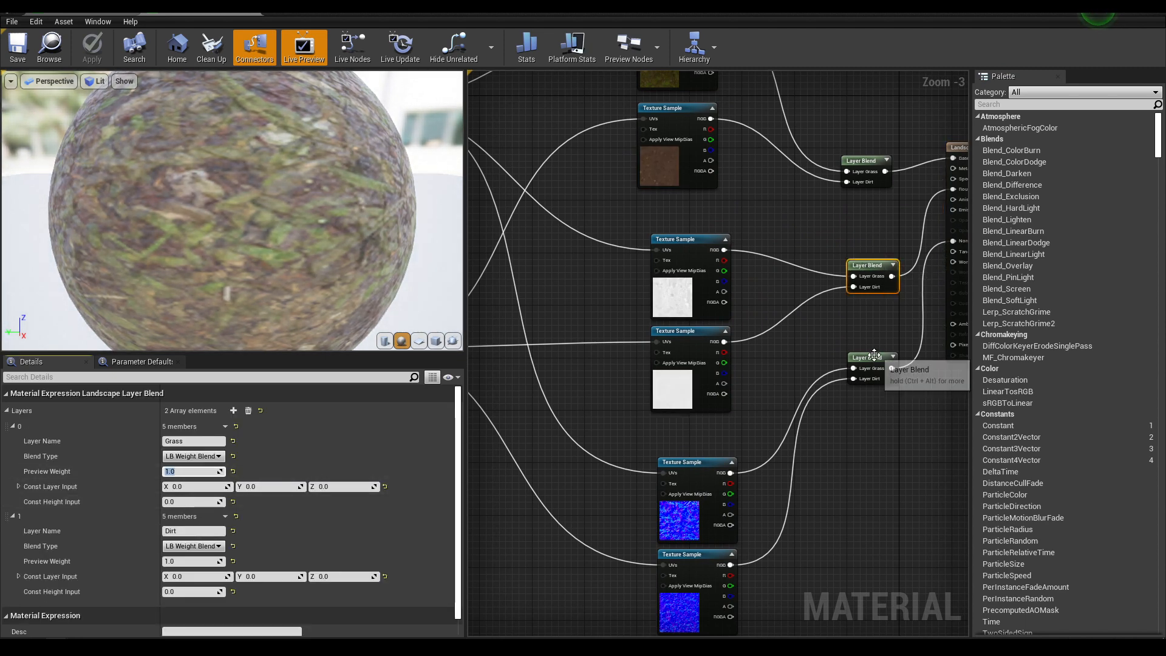
{"action": "left_click", "coordinate": [187, 474]}
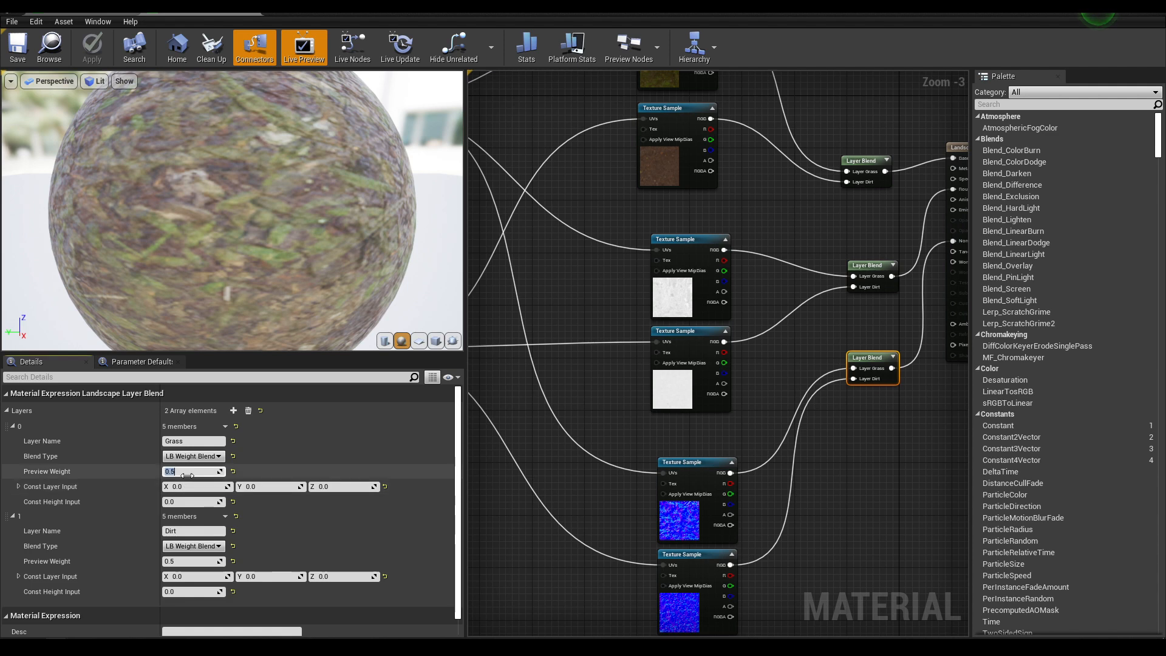
{"action": "type", "text": "1"}
{"action": "key", "text": "Return"}
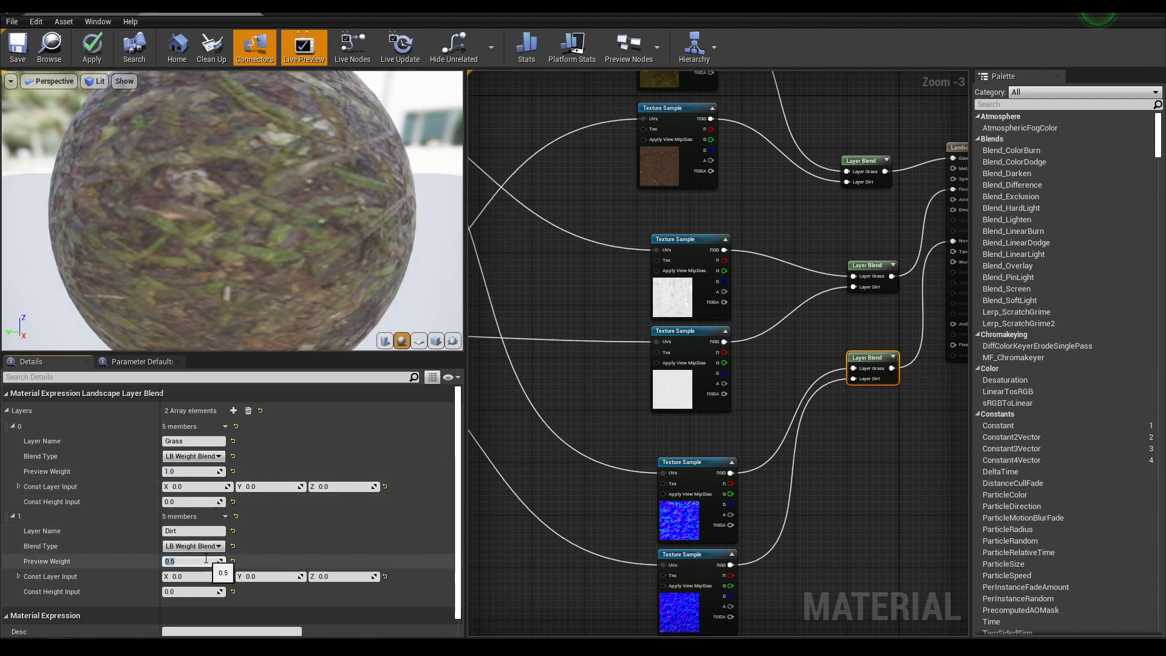
{"action": "left_click", "coordinate": [206, 558]}
{"action": "type", "text": "1"}
{"action": "key", "text": "Return"}
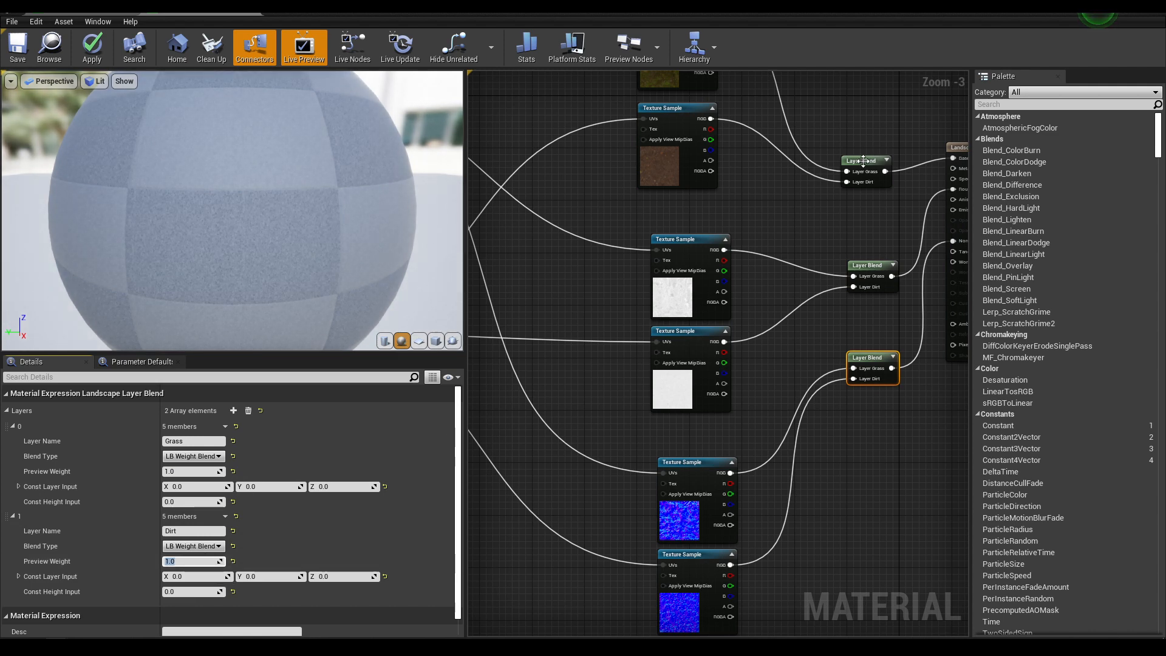
Step: Set the Grass and Dirt Preview Weights to 1.0 on the Base Color Layer Blend node, and apply and save the material
{"action": "left_click", "coordinate": [863, 161]}
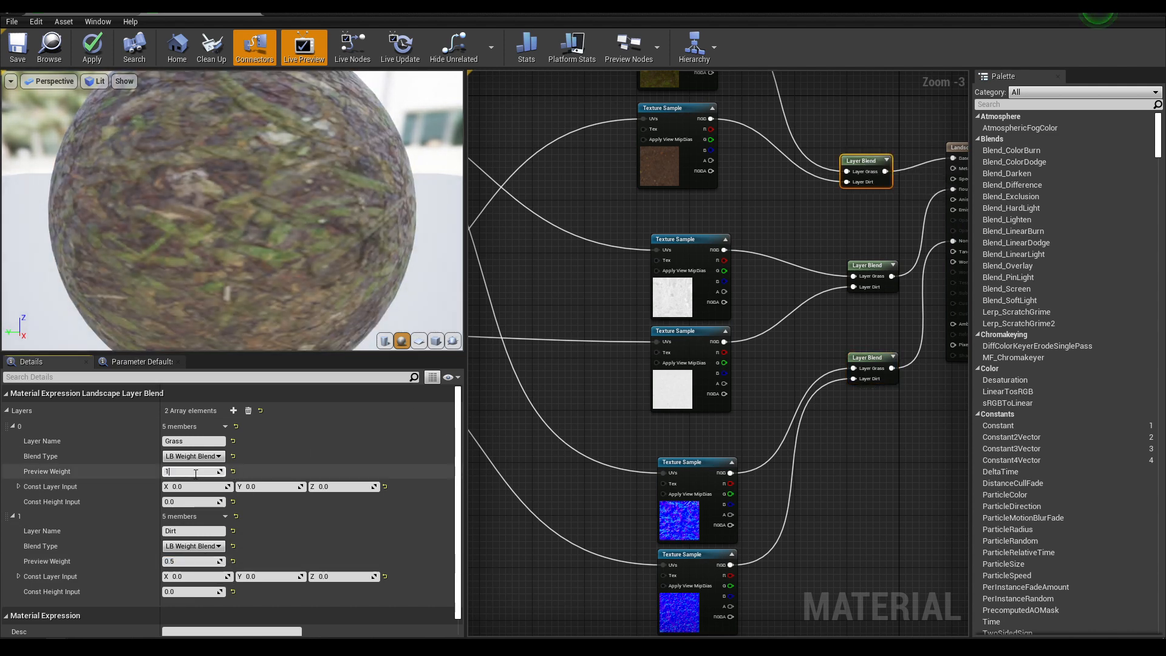
{"action": "key", "text": "Return"}
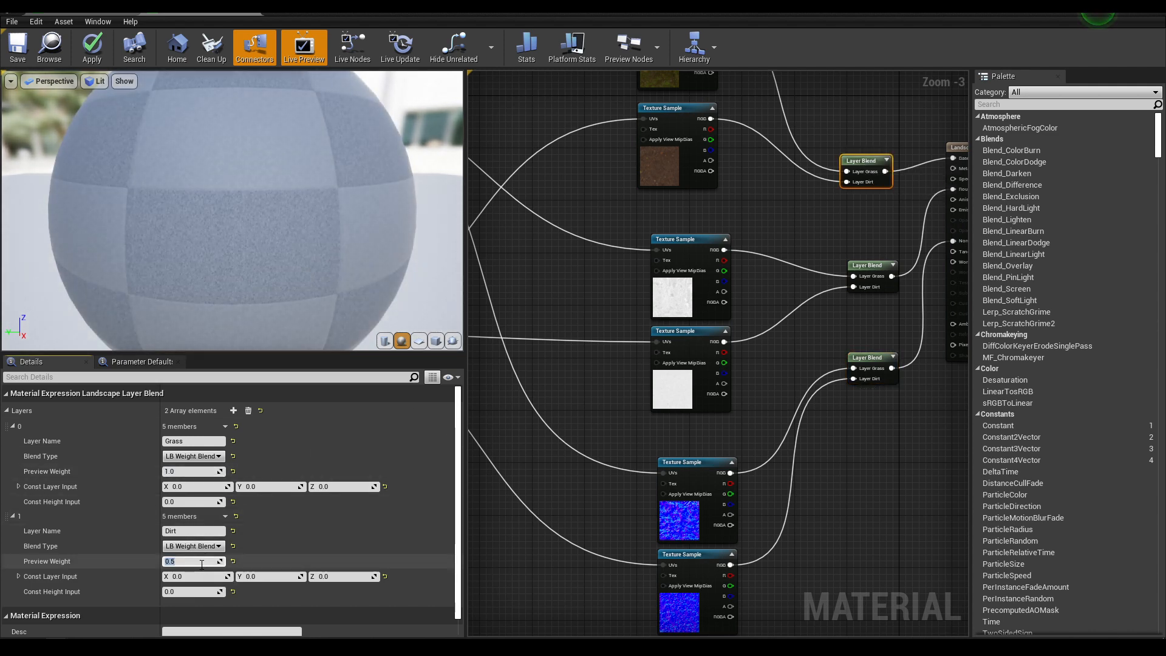
{"action": "type", "text": "1"}
{"action": "key", "text": "Return"}
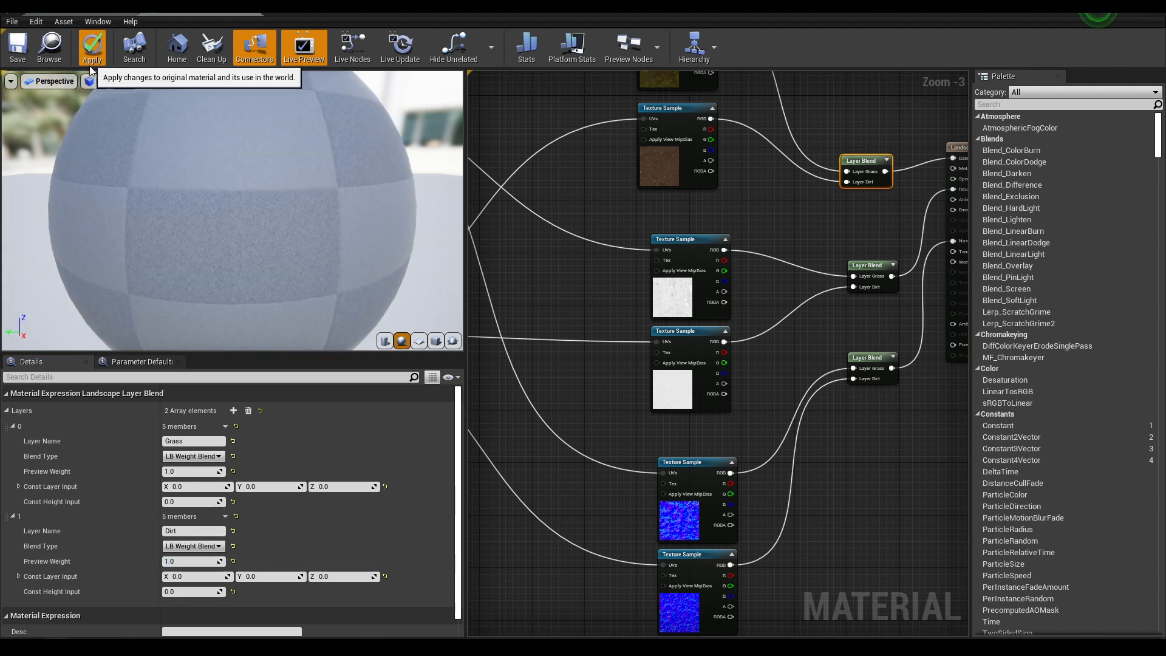
{"action": "left_click", "coordinate": [90, 53]}
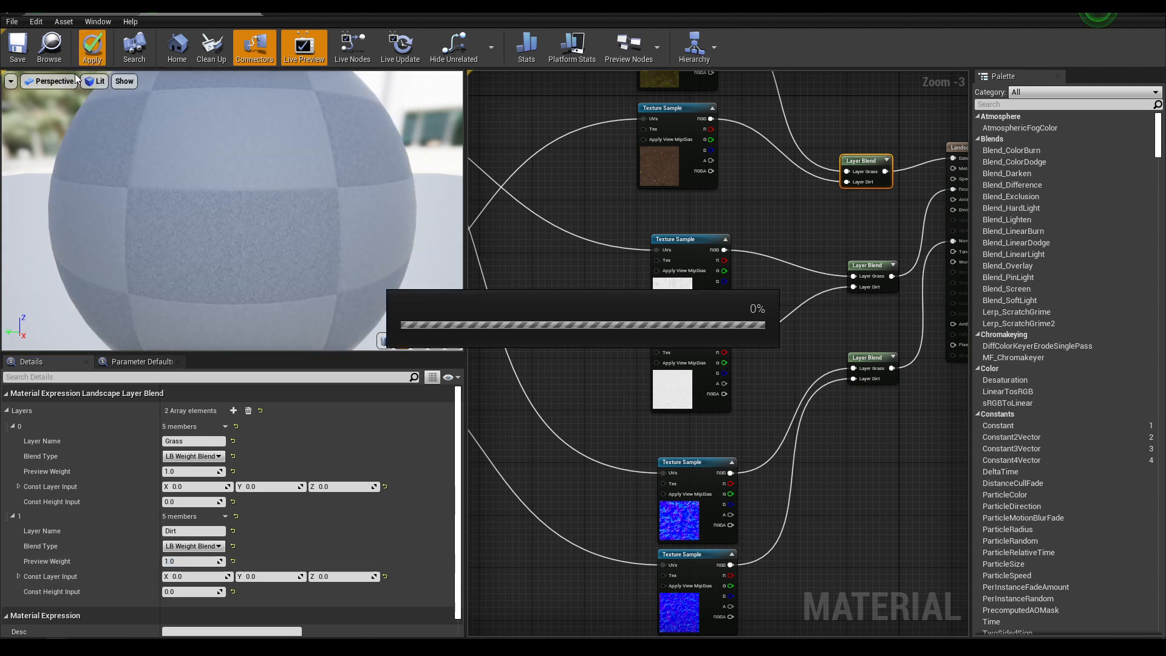
{"action": "left_click", "coordinate": [18, 49]}
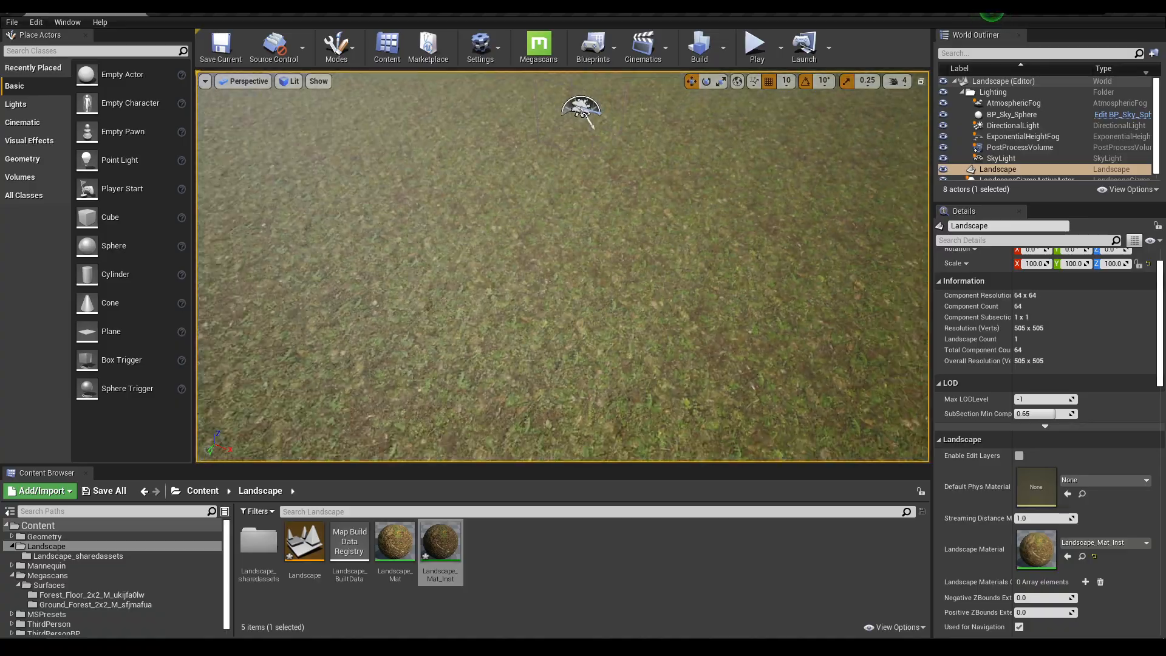
Step: Play the level in the editor and run and jump the character across the landscape to examine the ground material
{"action": "right_click_drag", "start_coordinate": [562, 267], "coordinate": [617, 76]}
{"action": "left_click", "coordinate": [758, 48]}
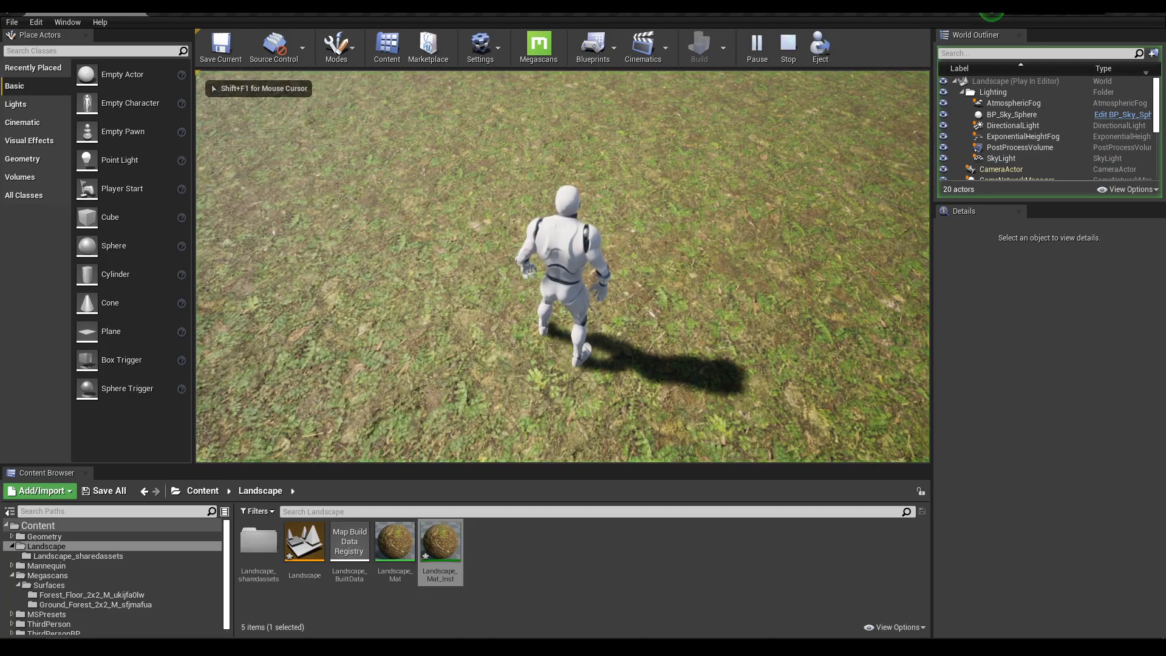
{"action": "key", "text": "w"}
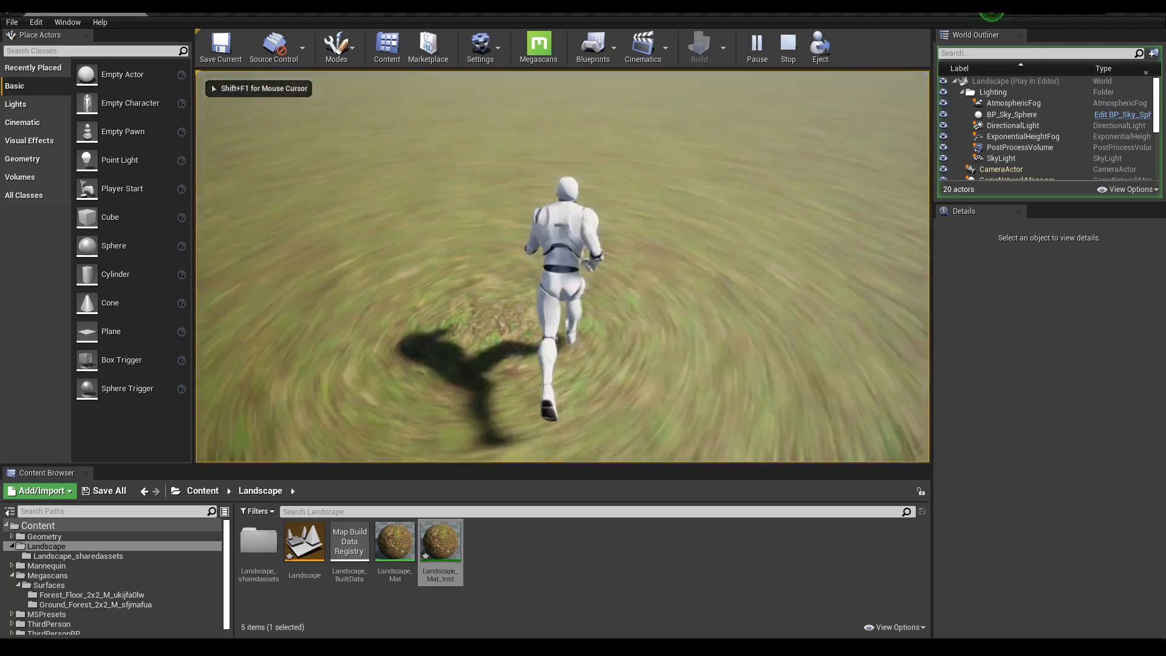
{"action": "key", "text": "space"}
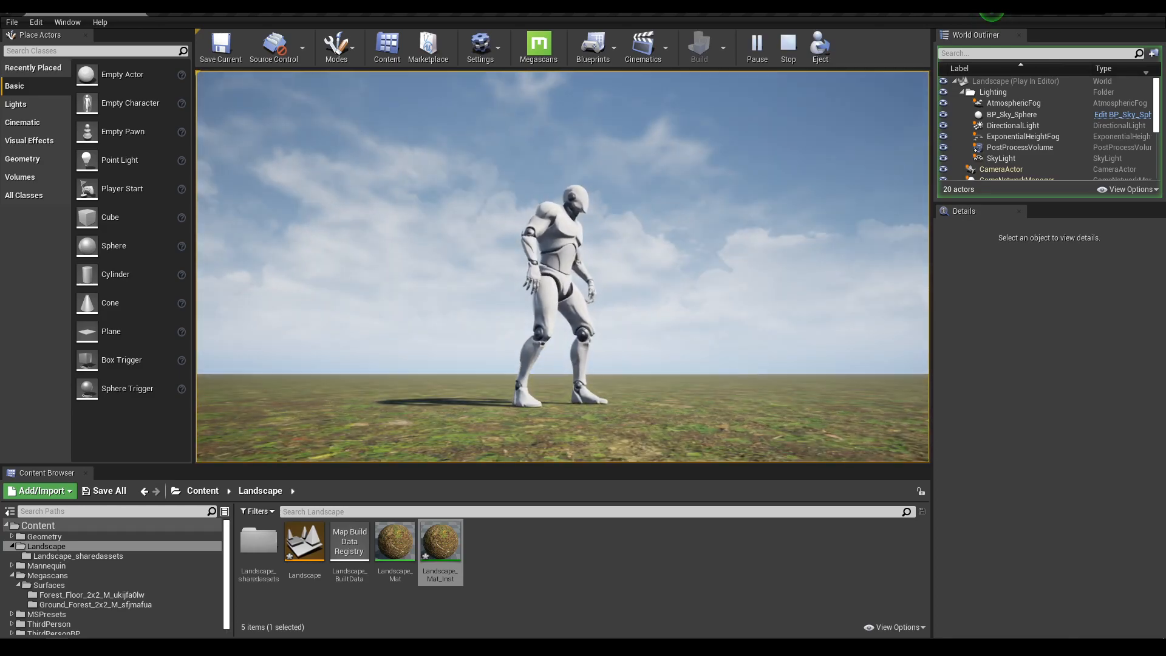
{"action": "key", "text": "w"}
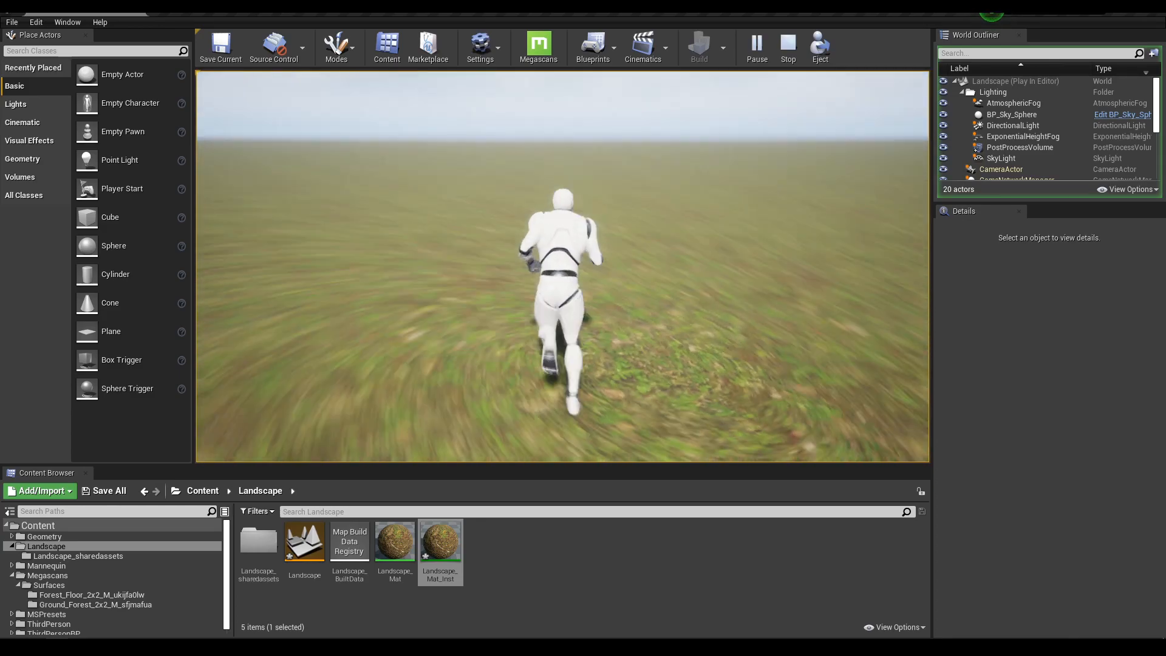
Step: Make the character jump once more on the landscape and end the play session
{"action": "key", "text": "space"}
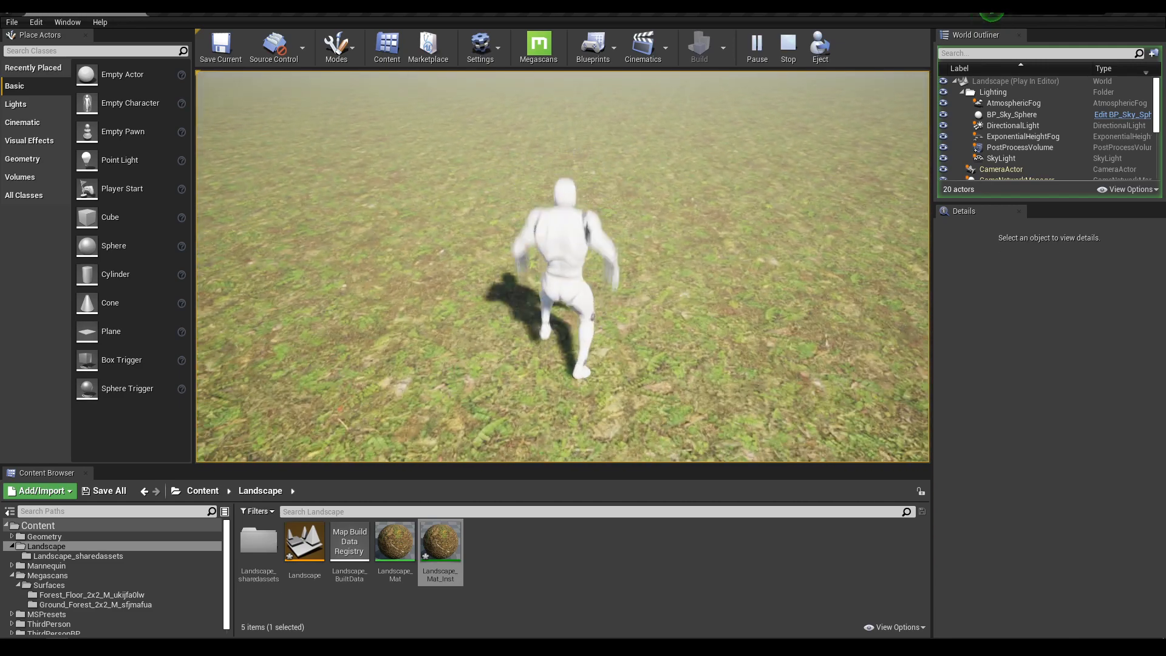
{"action": "key", "text": "Escape"}
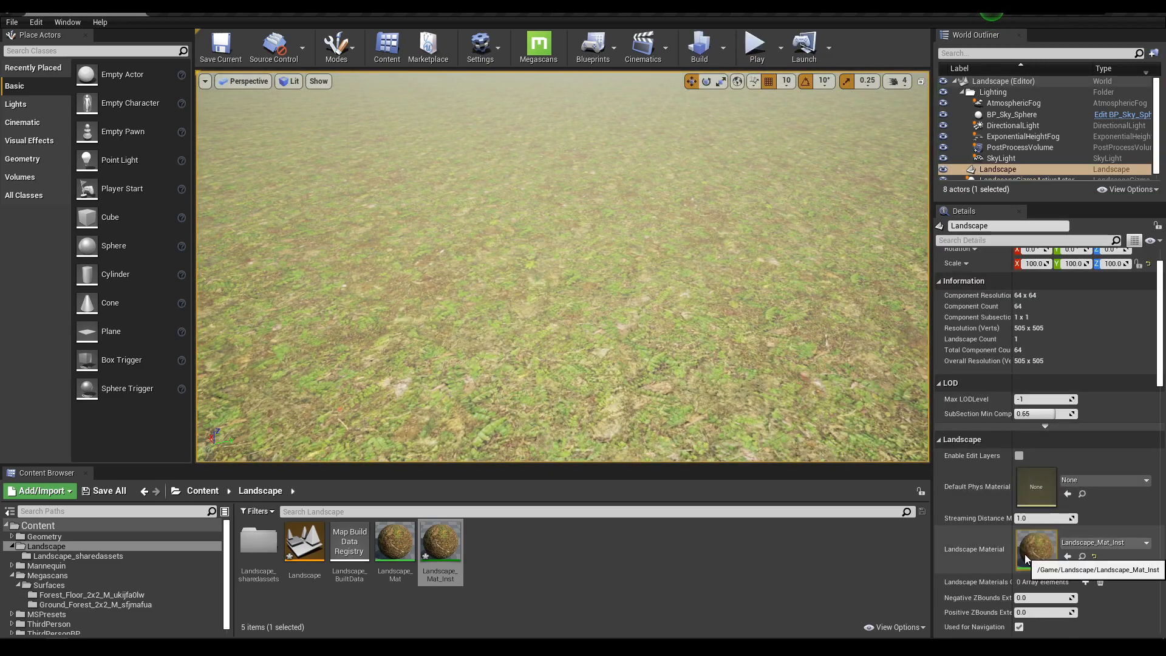
Step: Open the landscape's material instance and its parent Landscape_Mat graph around the Layer Blend nodes
{"action": "double_click", "coordinate": [1033, 549]}
{"action": "double_click", "coordinate": [962, 189]}
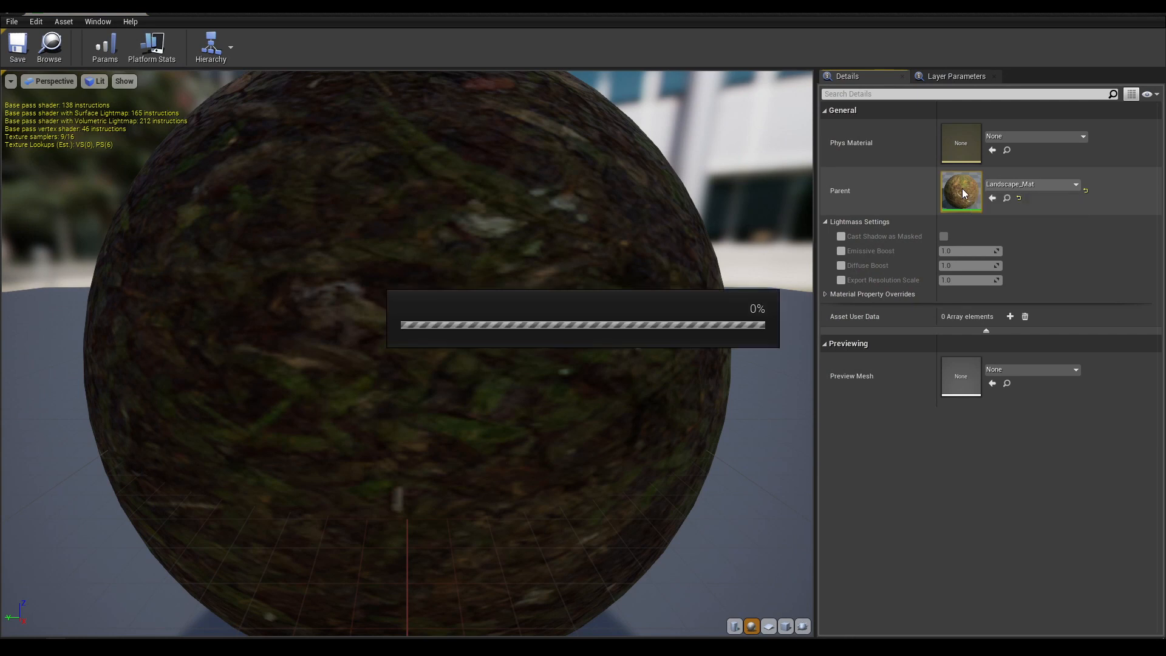
{"action": "scroll", "coordinate": [567, 311], "scroll_direction": "down", "scroll_amount": 2}
{"action": "right_click_drag", "start_coordinate": [567, 311], "coordinate": [694, 317]}
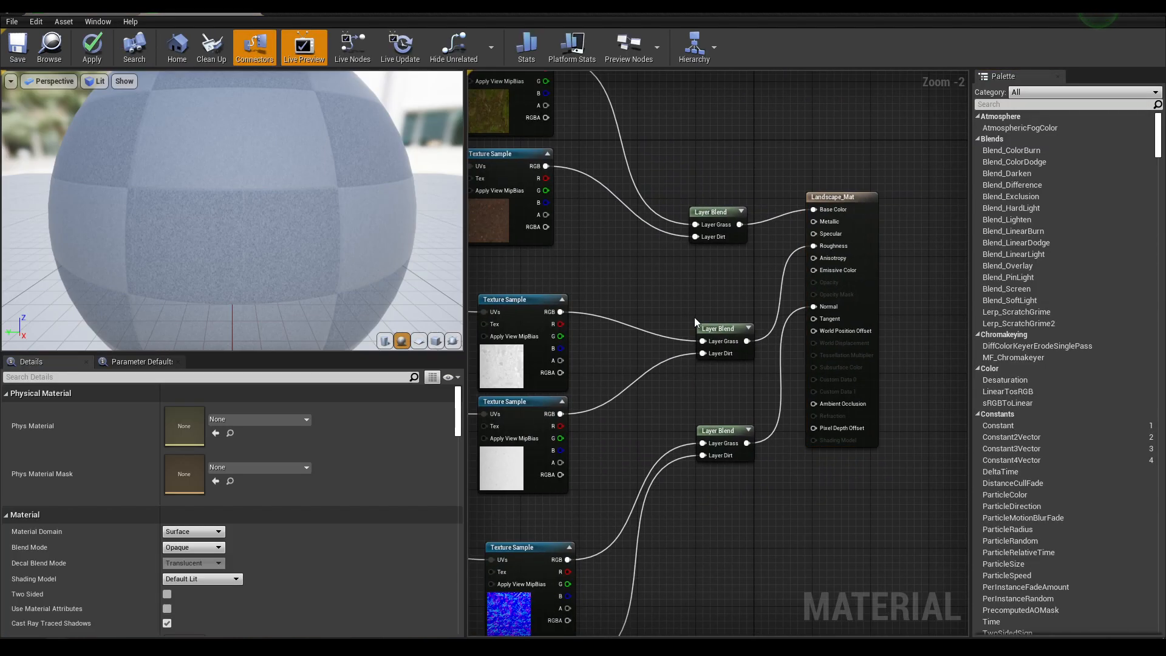
Step: Connect a Constant with value 0 to the Specular input of Landscape_Mat, then apply and save the material
{"action": "left_click", "coordinate": [696, 285]}
{"action": "left_click_drag", "start_coordinate": [696, 285], "coordinate": [814, 233]}
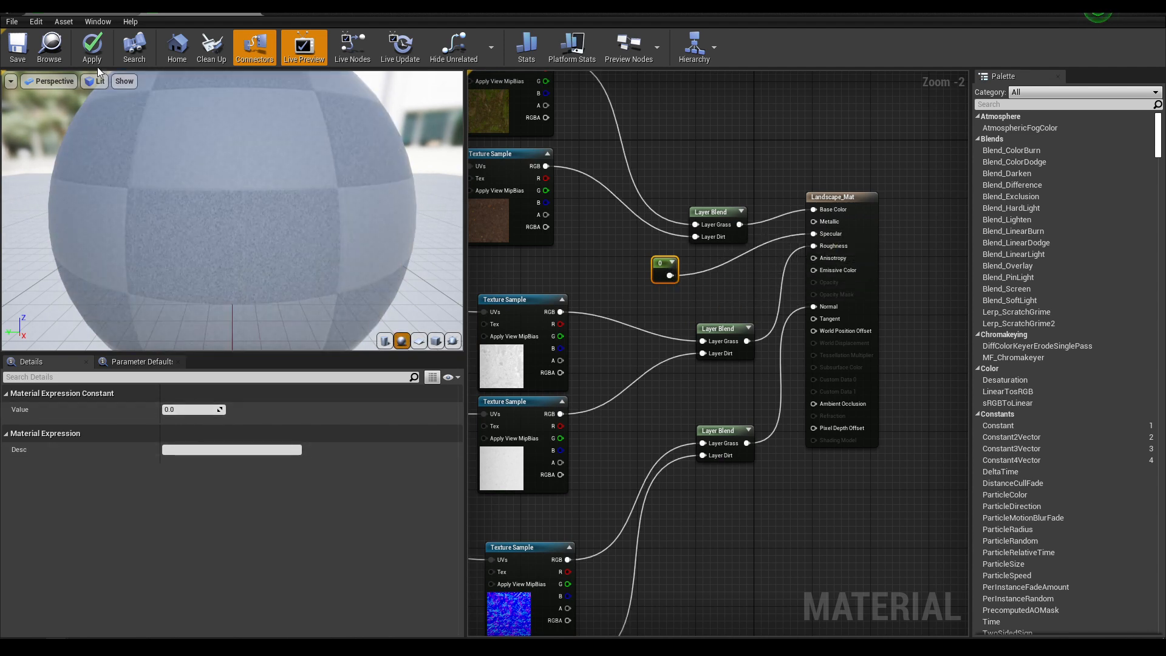
{"action": "left_click", "coordinate": [98, 51]}
{"action": "left_click", "coordinate": [16, 58]}
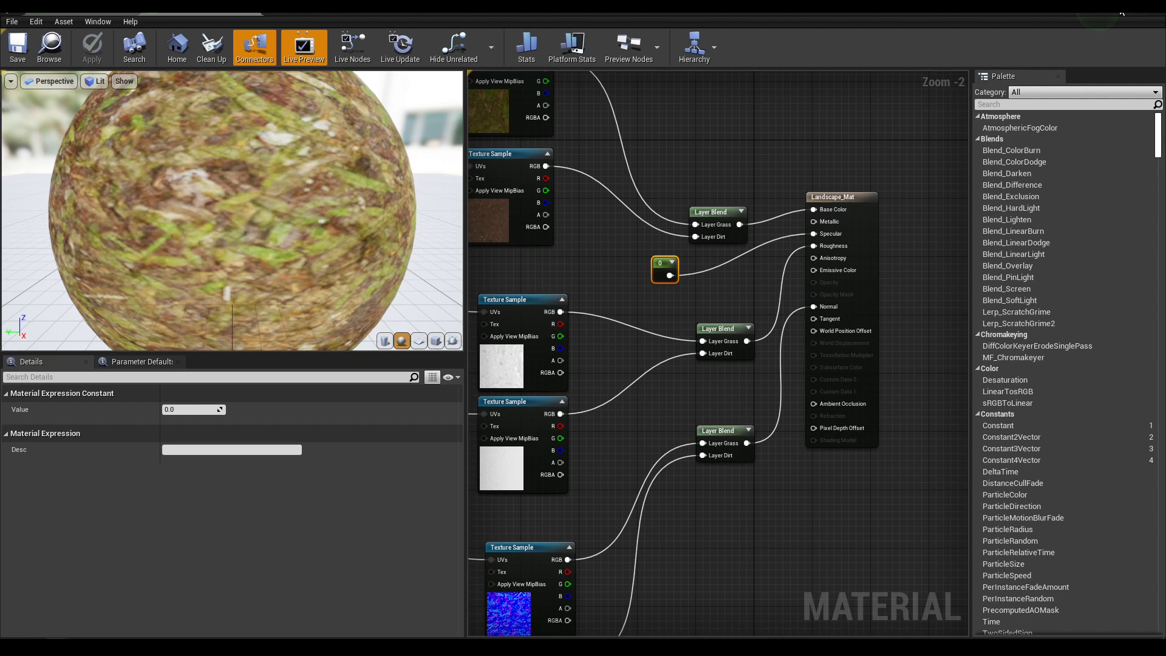
{"action": "left_click", "coordinate": [1122, 13]}
Step: Enter the landscape Paint mode and make Dirt the active target layer
{"action": "right_click_drag", "start_coordinate": [562, 267], "coordinate": [611, 255]}
{"action": "key", "text": "w"}
{"action": "key", "text": "s"}
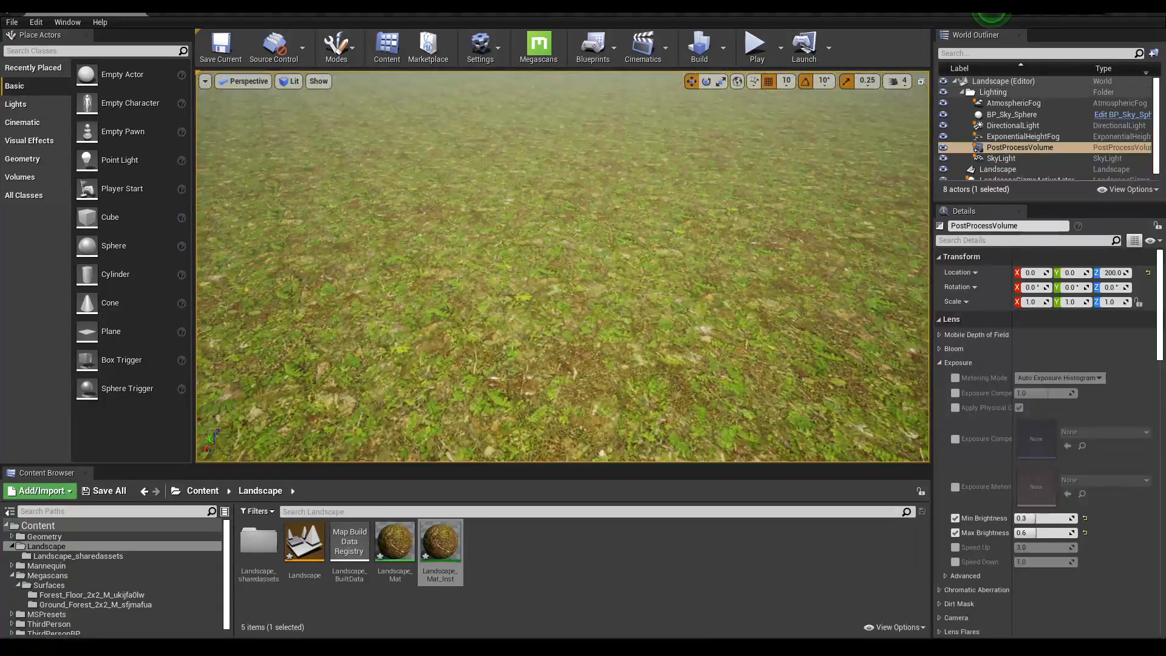
{"action": "mouse_move", "coordinate": [526, 330]}
{"action": "right_mouse_down"}
{"action": "mouse_move", "coordinate": [526, 286]}
{"action": "mouse_move", "coordinate": [526, 331]}
{"action": "right_mouse_up"}
{"action": "left_click", "coordinate": [350, 58]}
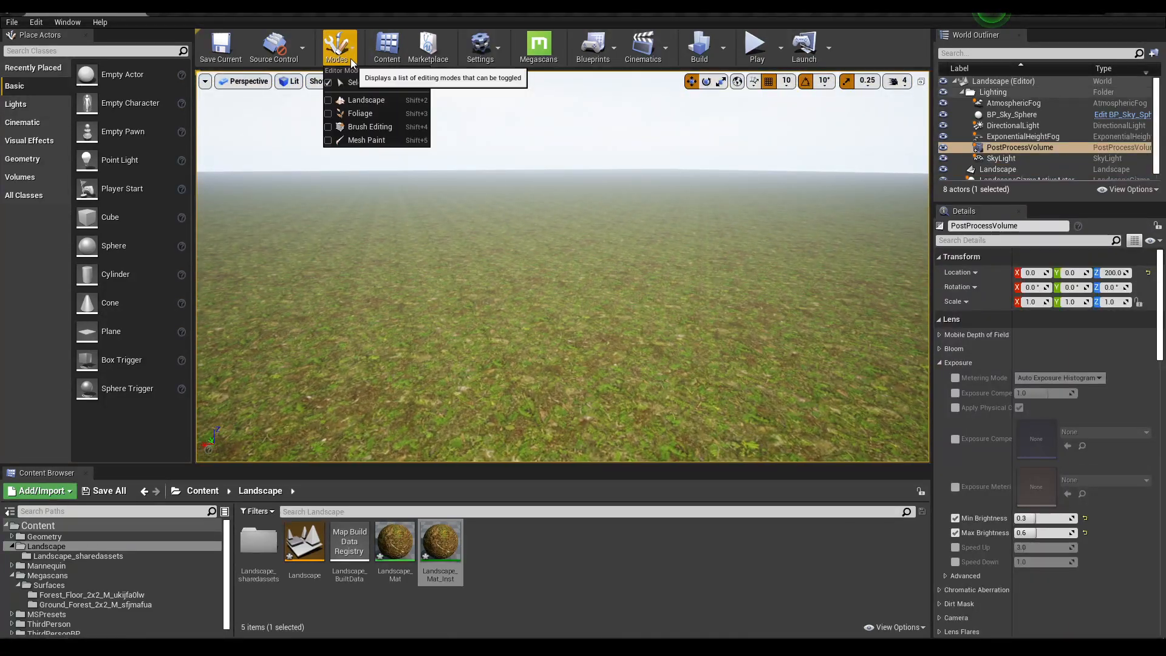
{"action": "left_click", "coordinate": [348, 97]}
{"action": "left_click", "coordinate": [301, 76]}
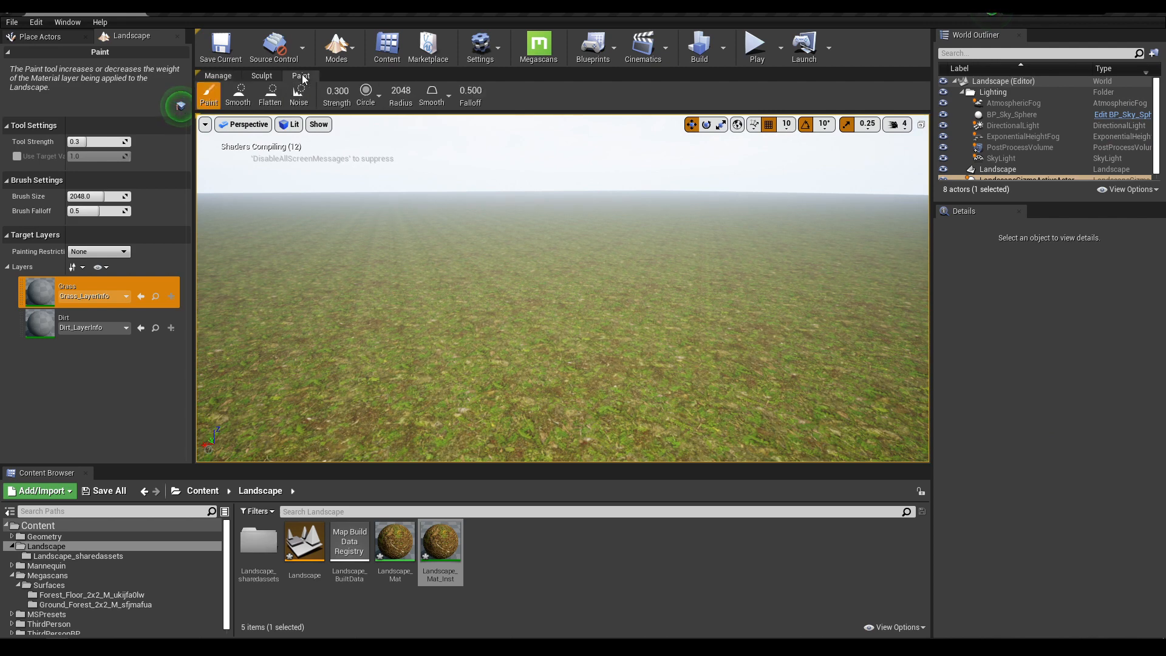
{"action": "left_click", "coordinate": [66, 324]}
{"action": "left_click", "coordinate": [65, 320]}
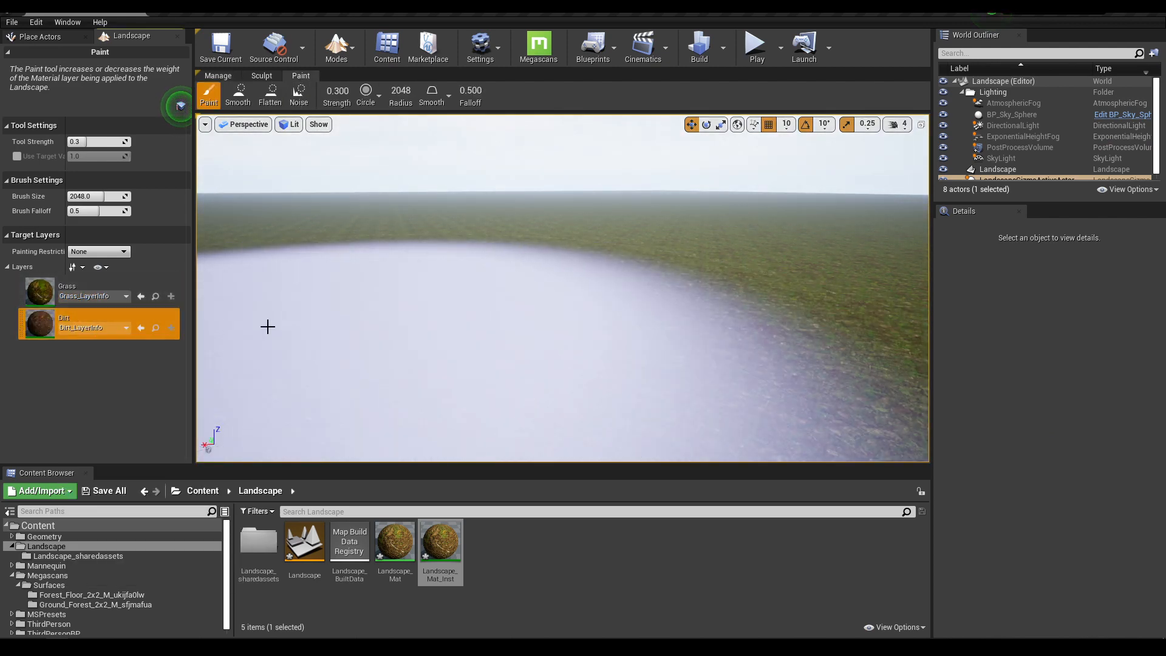
Step: Set the brush size to about 992 and the tool strength to 1.0, and paint a Dirt path across the landscape
{"action": "left_click_drag", "start_coordinate": [104, 197], "coordinate": [90, 198]}
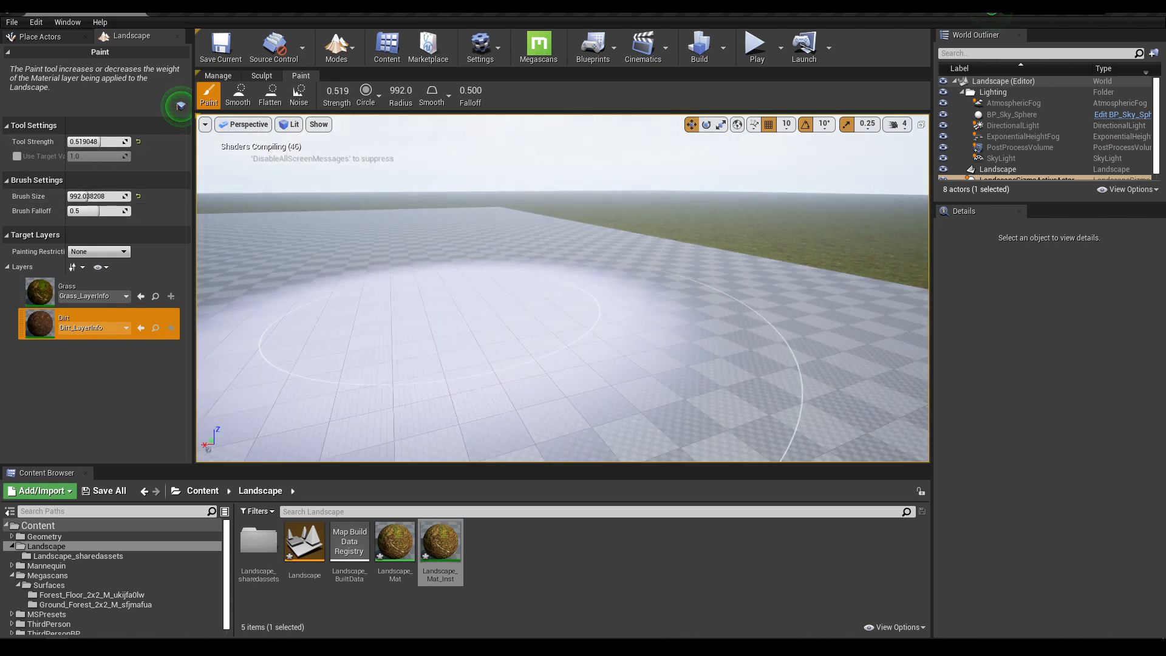
{"action": "mouse_move", "coordinate": [429, 322]}
{"action": "right_mouse_down"}
{"action": "mouse_move", "coordinate": [408, 302]}
{"action": "mouse_move", "coordinate": [522, 200]}
{"action": "mouse_move", "coordinate": [511, 364]}
{"action": "mouse_move", "coordinate": [322, 352]}
{"action": "right_mouse_up"}
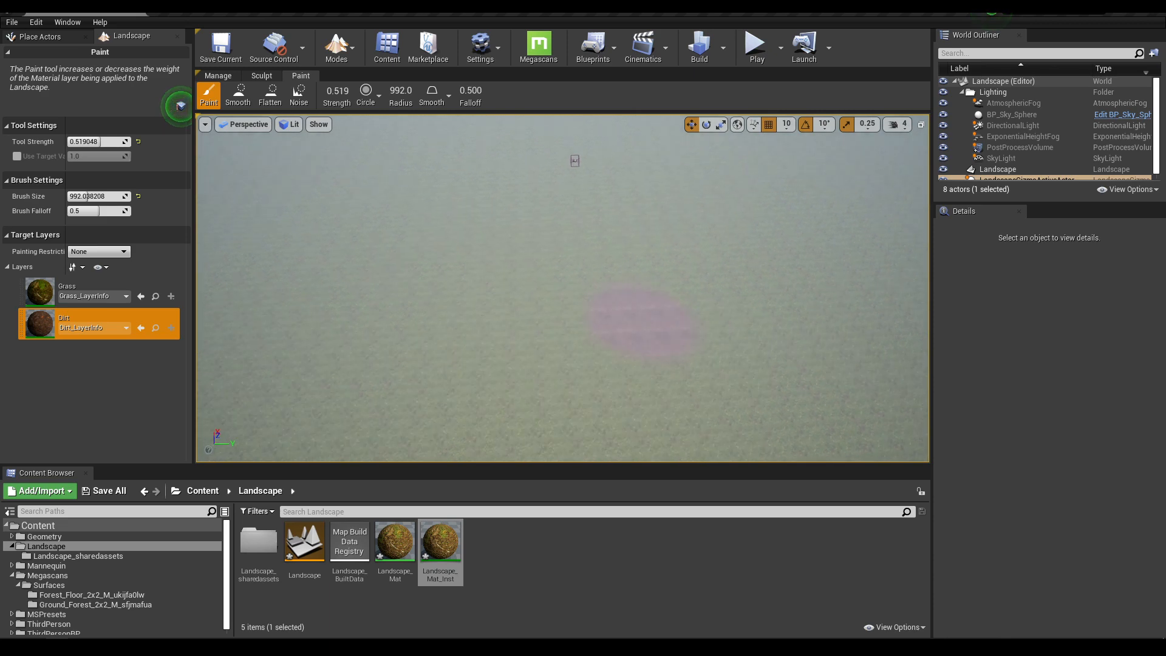
{"action": "mouse_move", "coordinate": [615, 282]}
{"action": "right_mouse_down"}
{"action": "mouse_move", "coordinate": [650, 292]}
{"action": "mouse_move", "coordinate": [626, 322]}
{"action": "mouse_move", "coordinate": [614, 282]}
{"action": "right_mouse_up"}
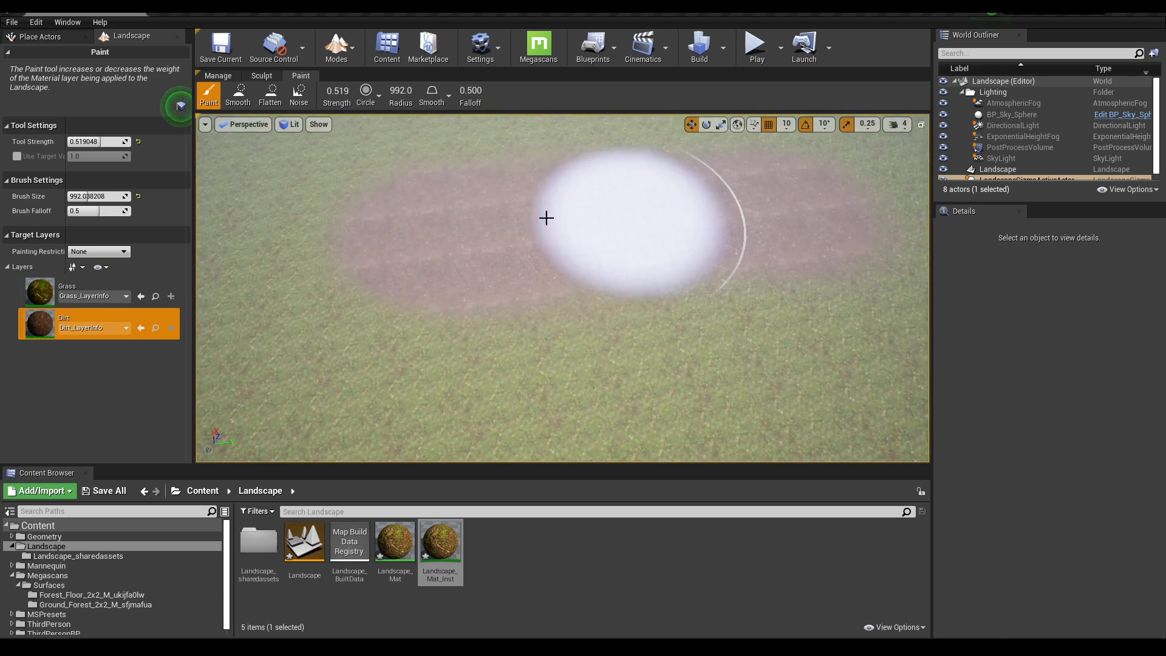
{"action": "left_click_drag", "start_coordinate": [94, 142], "coordinate": [130, 141]}
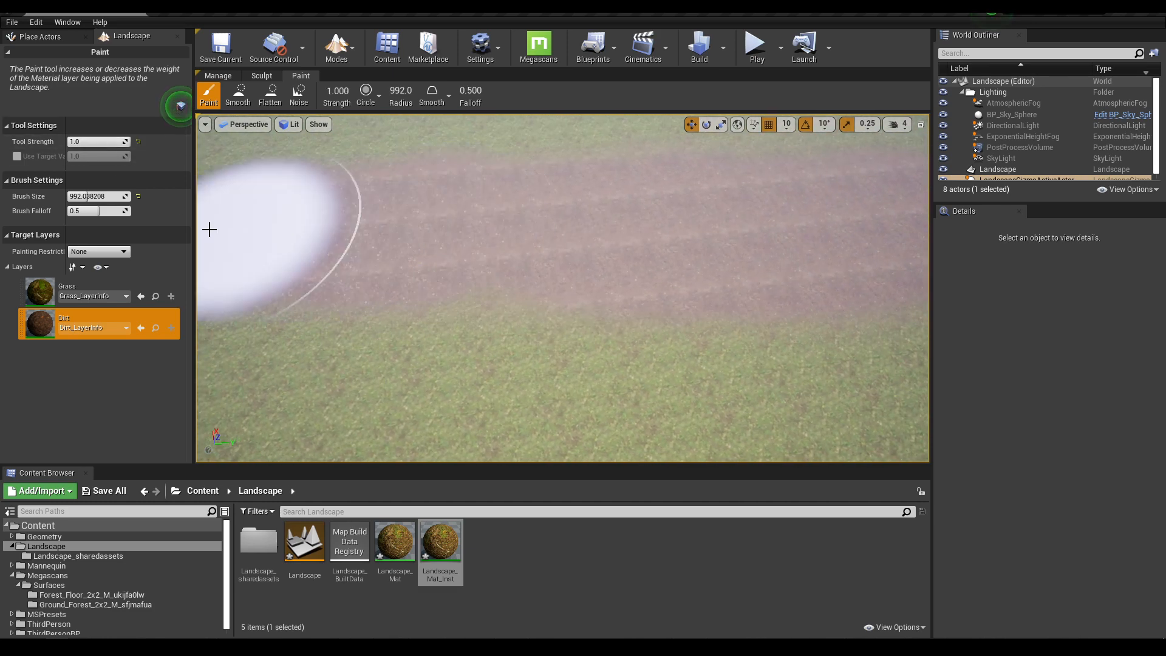
{"action": "mouse_move", "coordinate": [570, 345]}
{"action": "right_mouse_down"}
{"action": "mouse_move", "coordinate": [519, 322]}
{"action": "mouse_move", "coordinate": [569, 345]}
{"action": "right_mouse_up"}
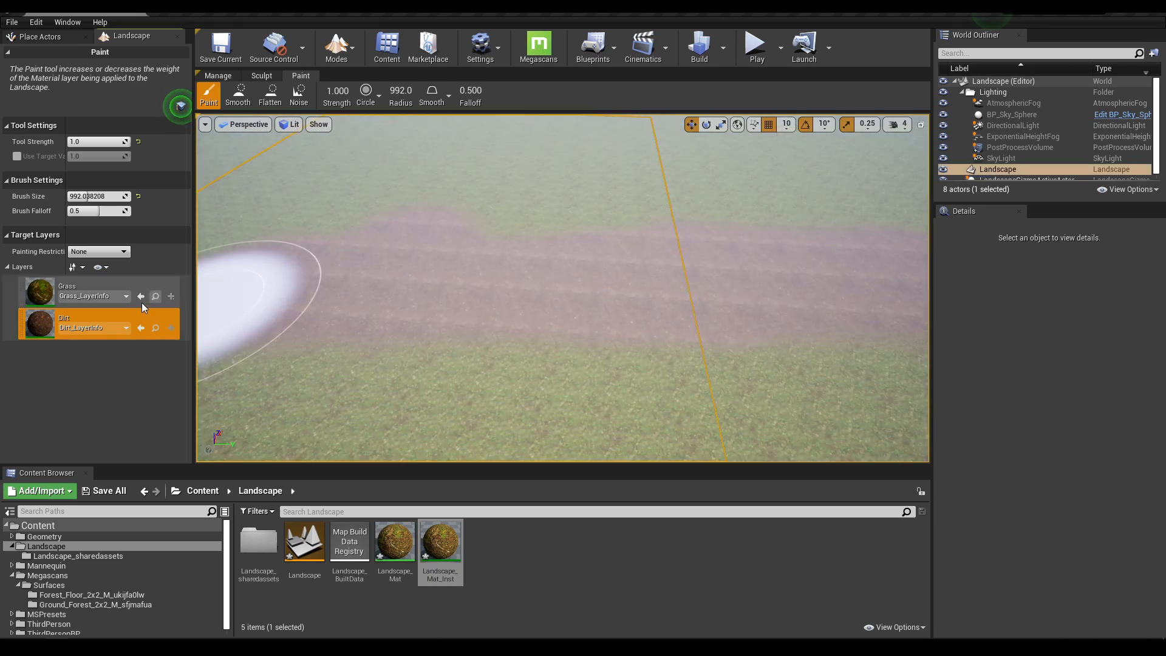
Step: Paint the Grass layer along both edges of the dirt path to narrow and reshape it
{"action": "left_click", "coordinate": [40, 293]}
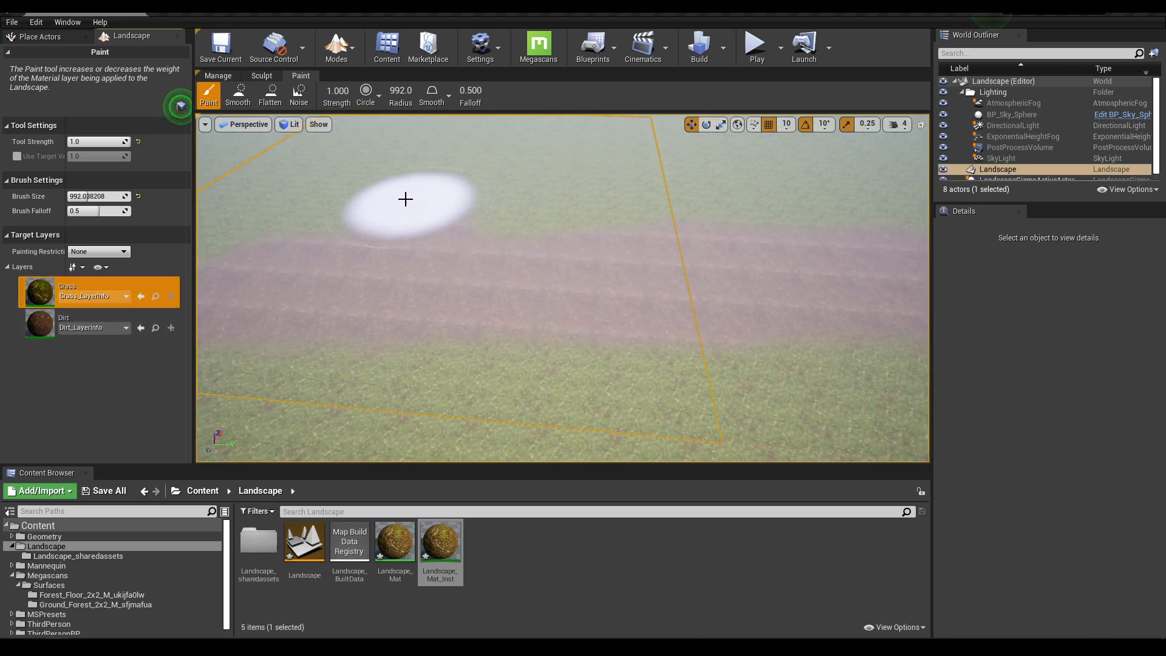
{"action": "left_click_drag", "start_coordinate": [403, 198], "coordinate": [850, 222]}
{"action": "left_click_drag", "start_coordinate": [686, 358], "coordinate": [487, 422]}
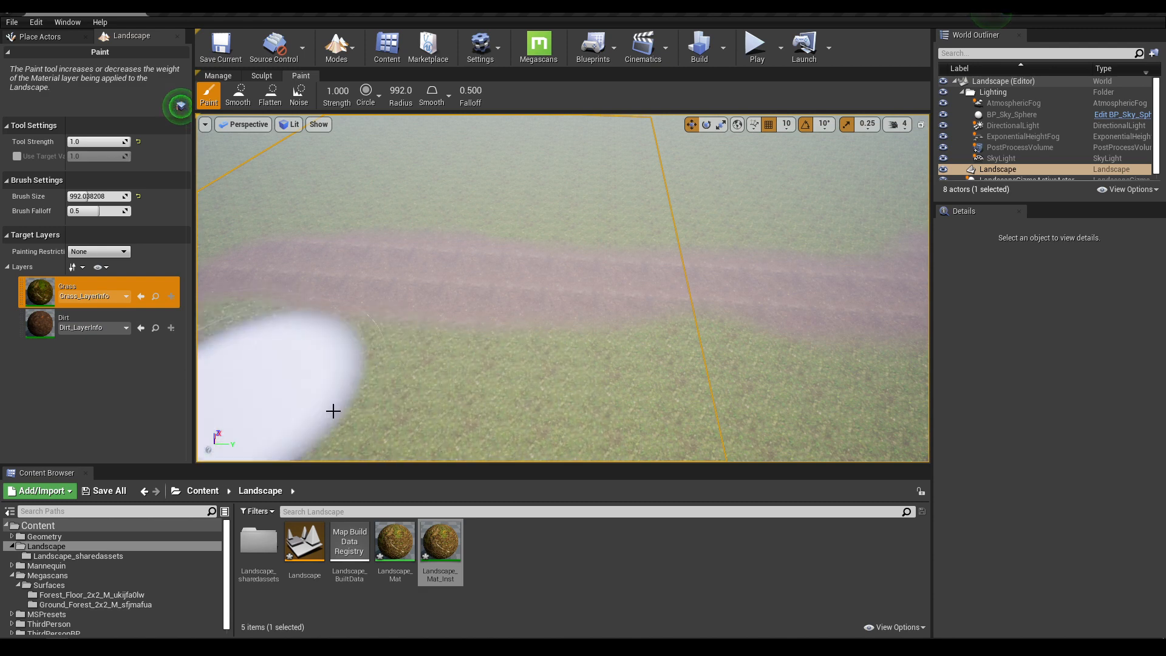
{"action": "mouse_move", "coordinate": [403, 349]}
{"action": "right_mouse_down"}
{"action": "mouse_move", "coordinate": [371, 345]}
{"action": "mouse_move", "coordinate": [383, 340]}
{"action": "right_mouse_up"}
{"action": "key", "text": "w"}
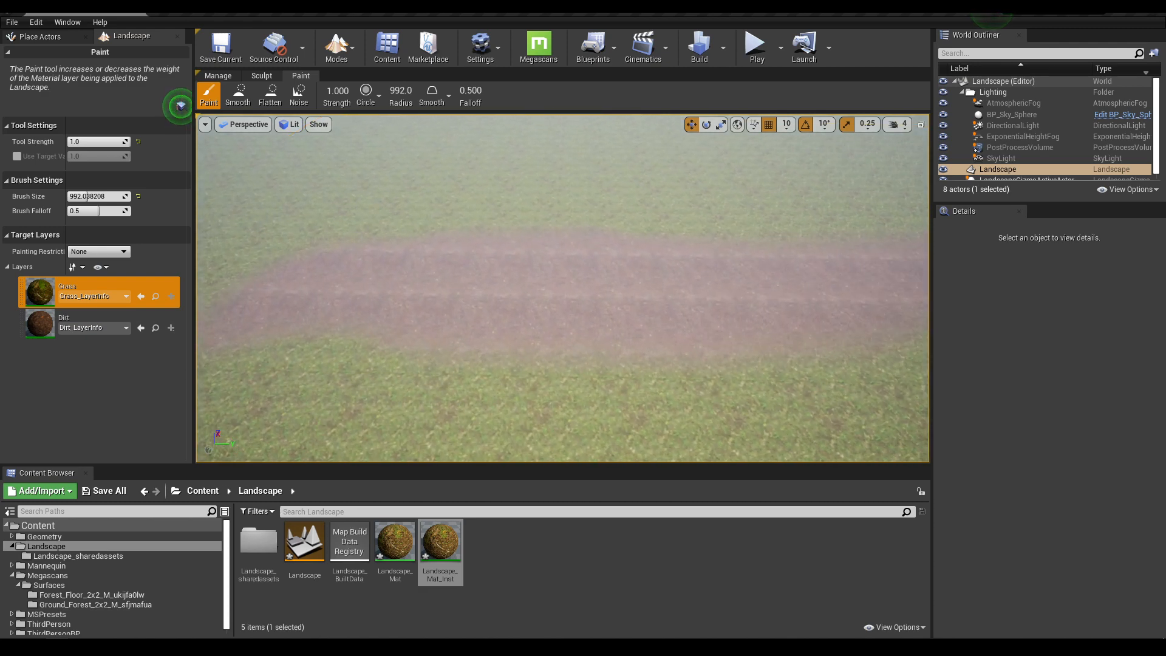
{"action": "mouse_move", "coordinate": [546, 279]}
{"action": "right_mouse_down"}
{"action": "mouse_move", "coordinate": [562, 276]}
{"action": "mouse_move", "coordinate": [540, 276]}
{"action": "right_mouse_up"}
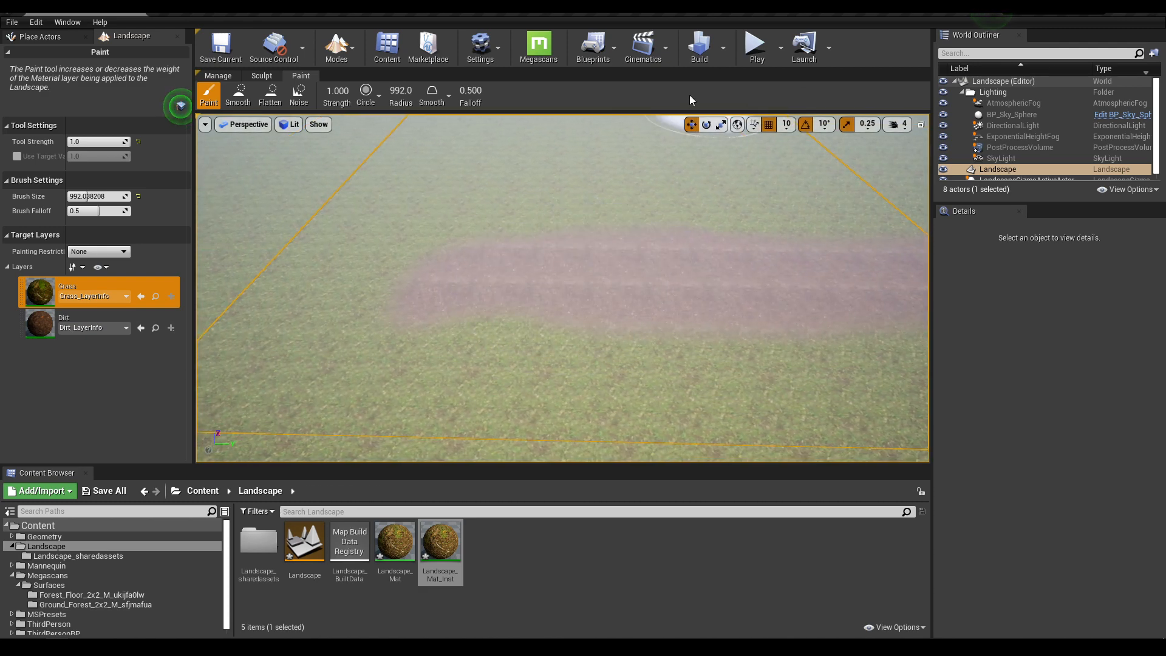
Step: Return to Select mode and play the level, running and jumping the character along the painted dirt path
{"action": "left_click", "coordinate": [334, 49]}
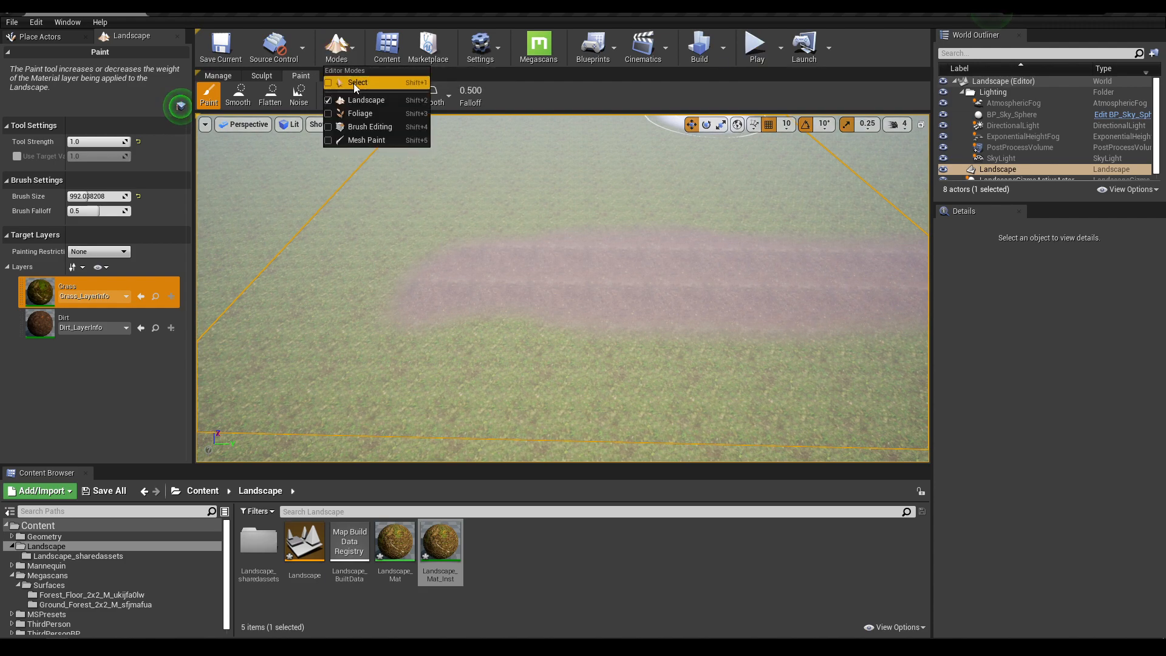
{"action": "left_click", "coordinate": [353, 82]}
{"action": "left_click", "coordinate": [757, 44]}
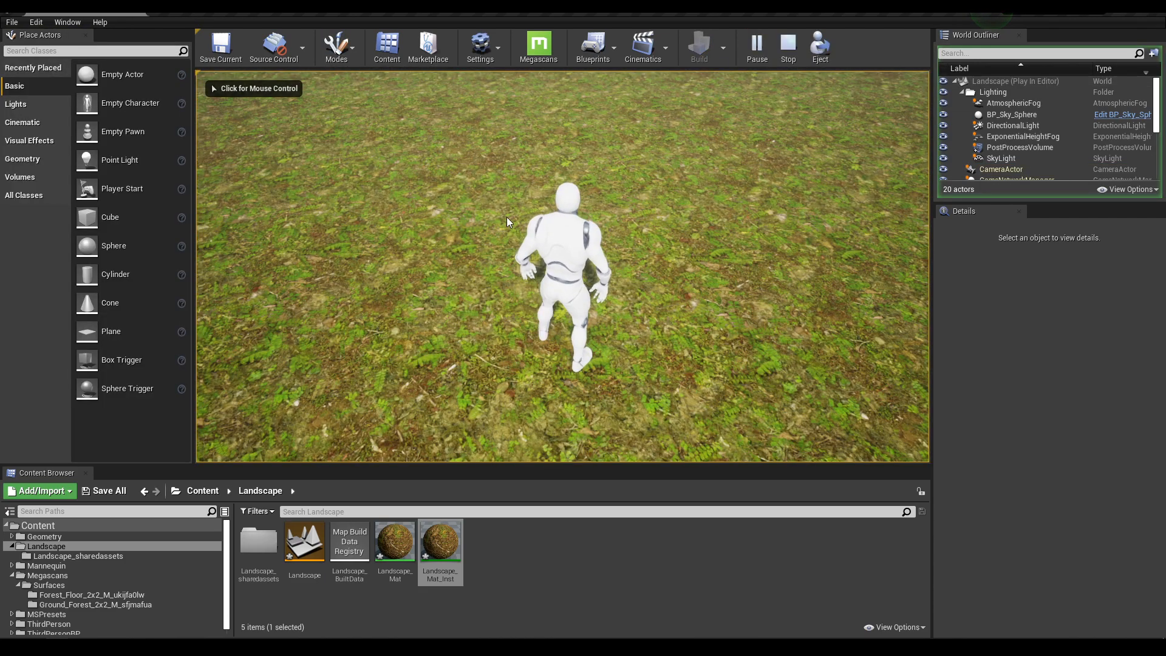
{"action": "left_click", "coordinate": [570, 294]}
{"action": "key", "text": "w"}
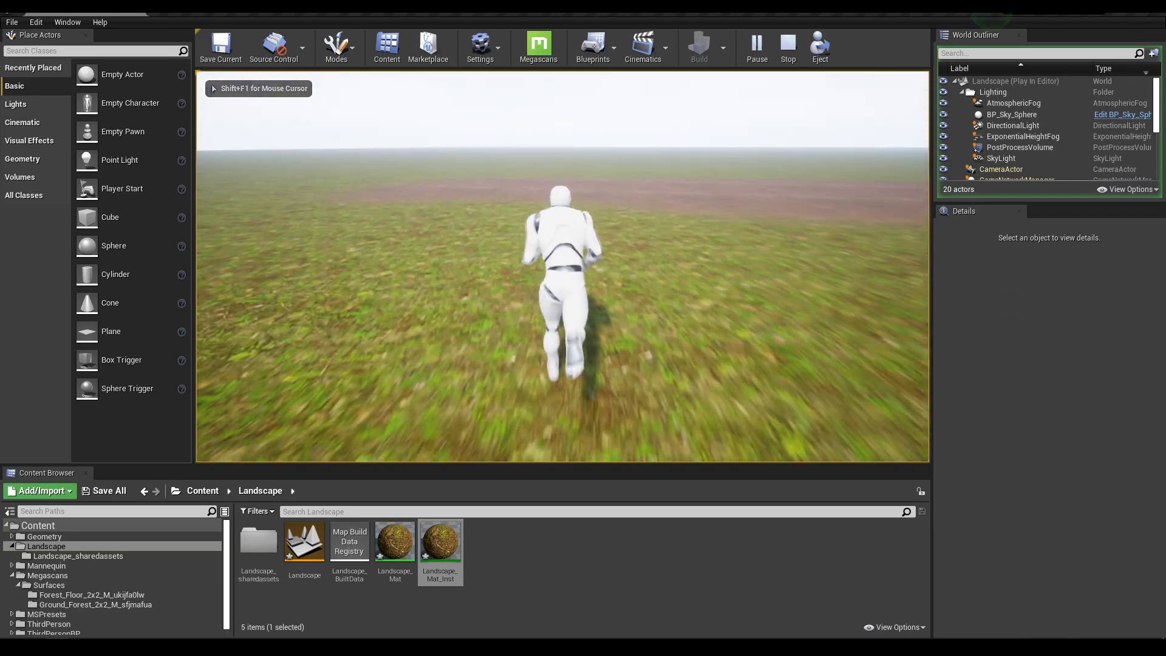
{"action": "key", "text": "space"}
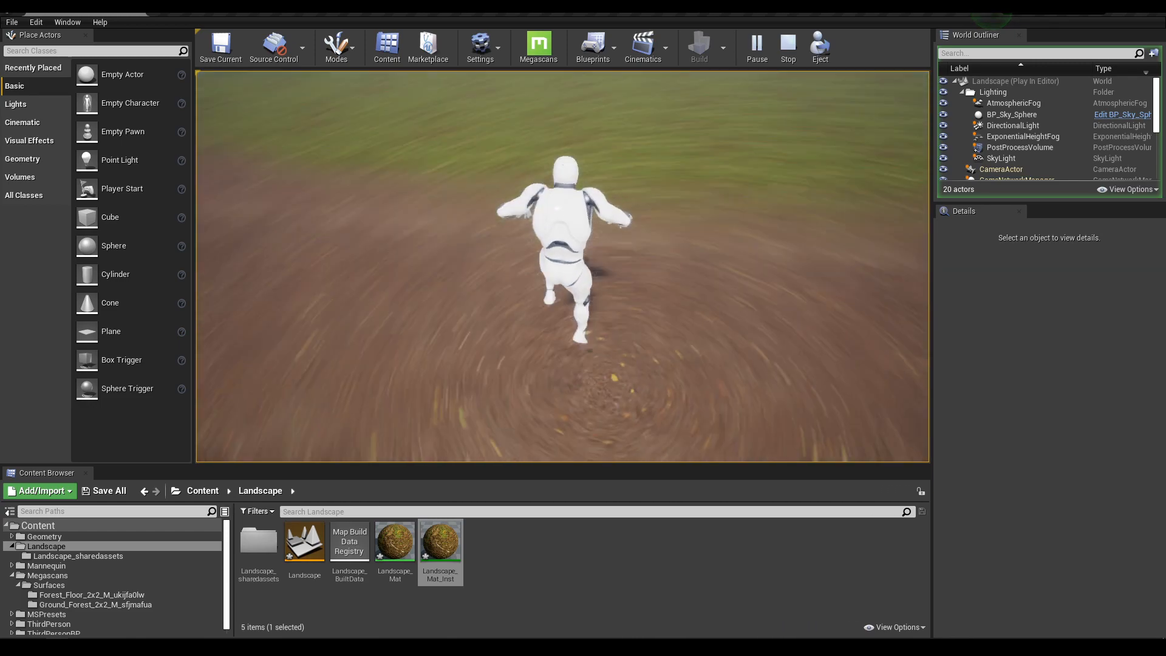
{"action": "key", "text": "space"}
{"action": "key", "text": "Escape"}
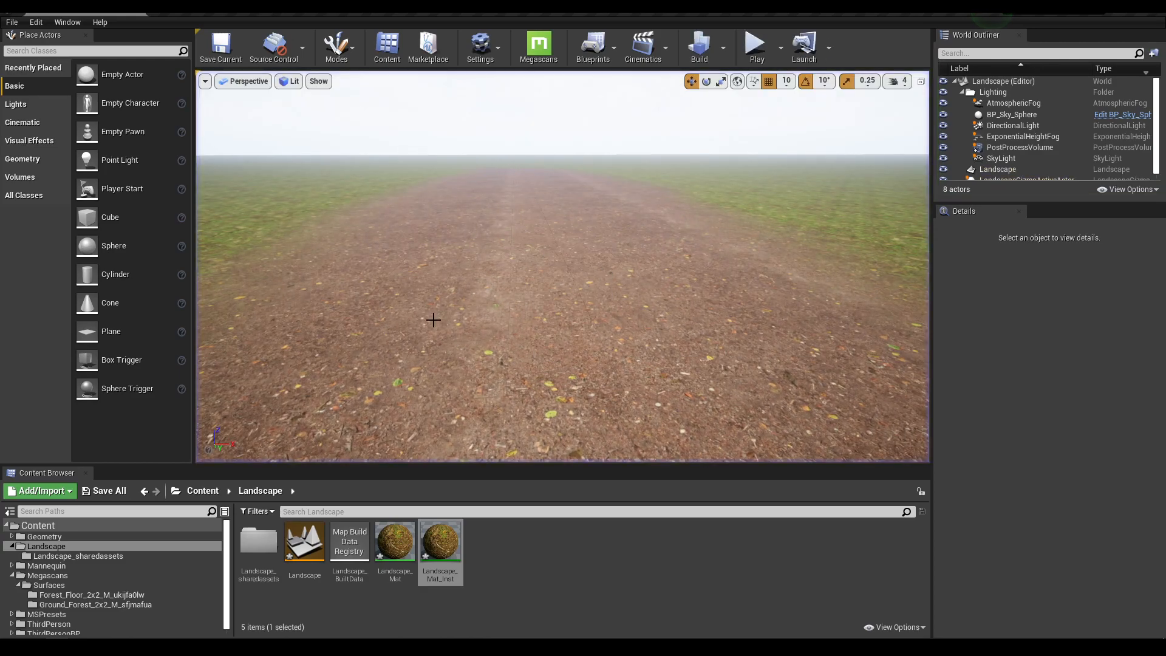
Step: Reopen landscape painting with the Dirt layer, reduce the brush size to 849, and extend the dirt path beyond its end
{"action": "right_click_drag", "start_coordinate": [562, 267], "coordinate": [364, 273]}
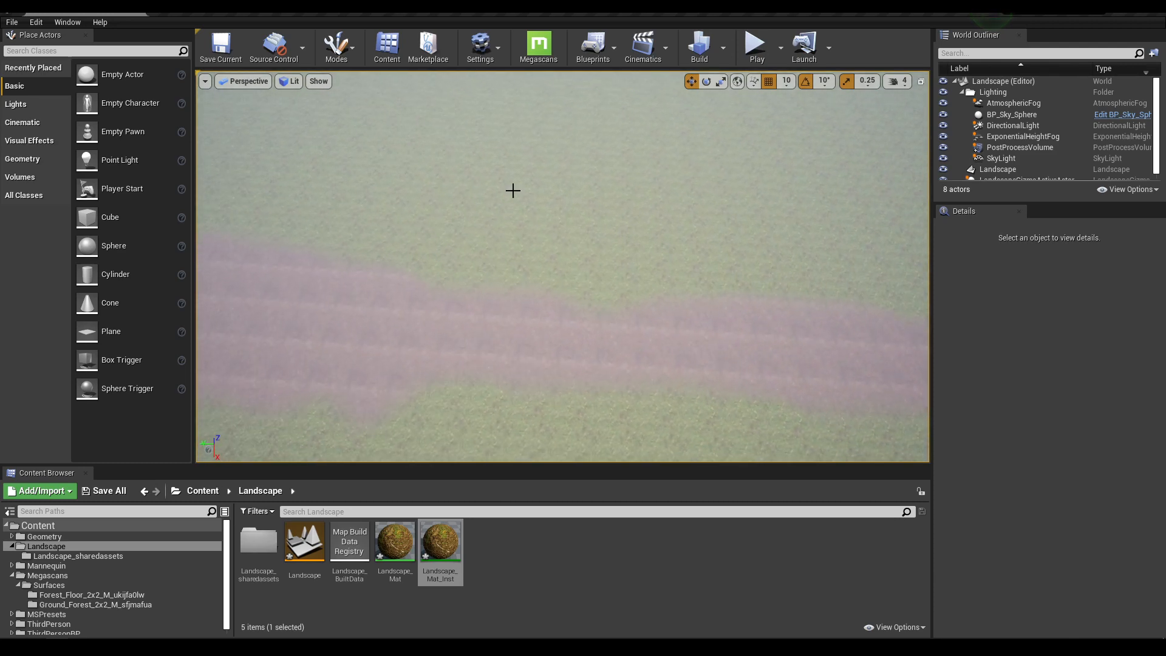
{"action": "left_click", "coordinate": [351, 58]}
{"action": "left_click", "coordinate": [359, 100]}
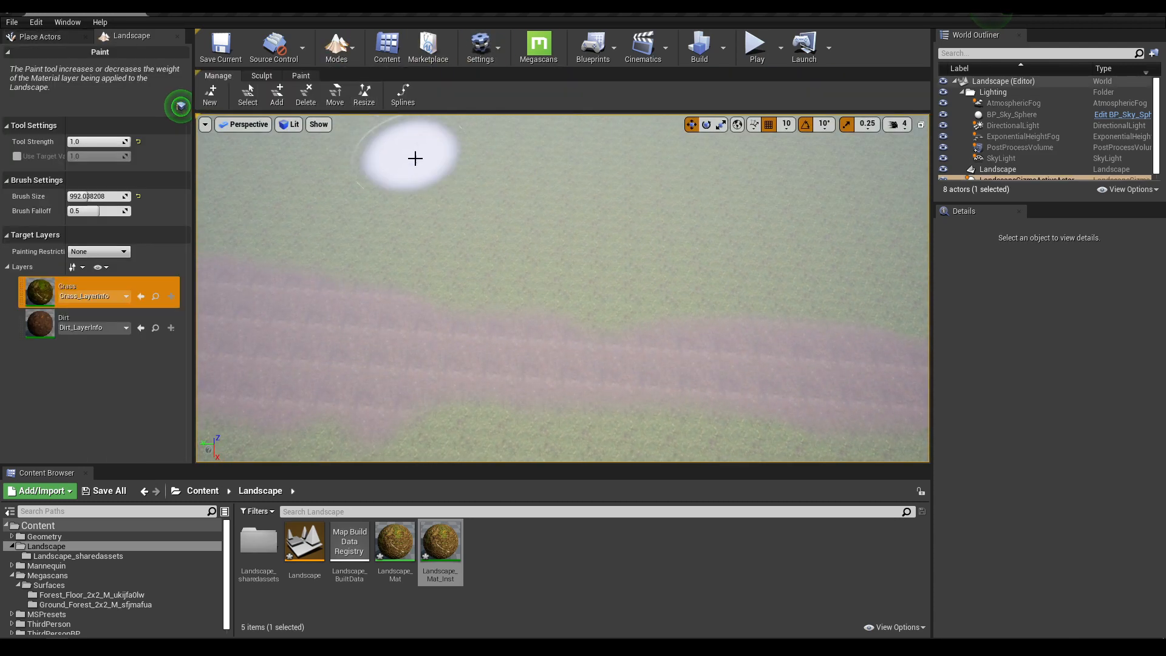
{"action": "left_click", "coordinate": [29, 333]}
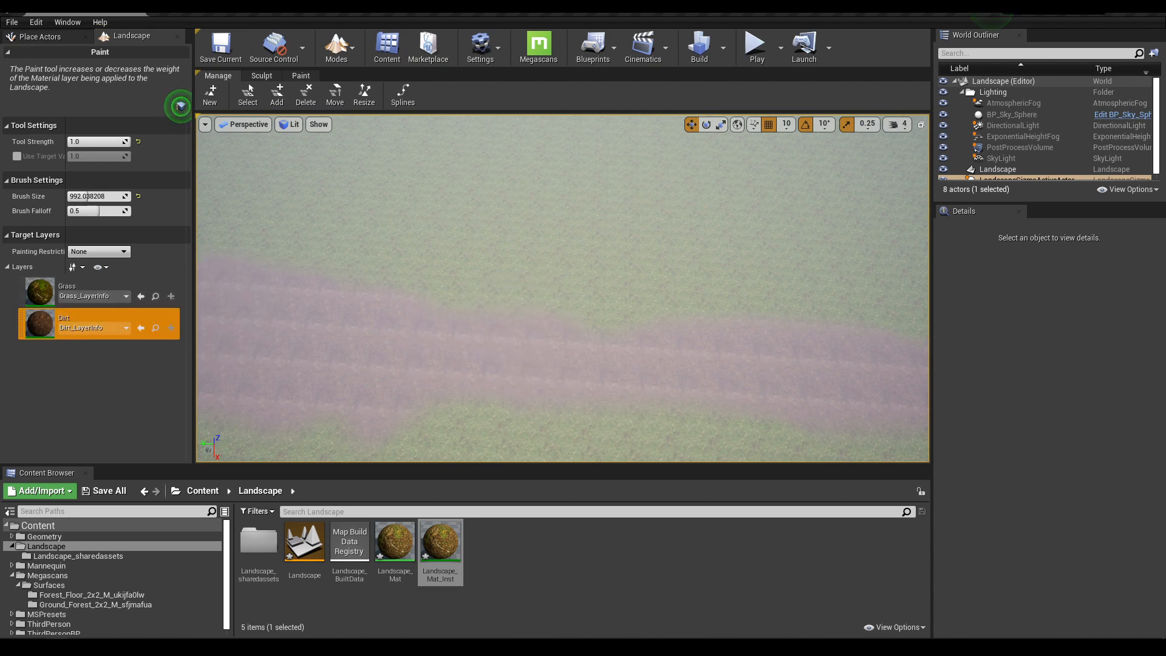
{"action": "mouse_move", "coordinate": [486, 292]}
{"action": "right_mouse_down"}
{"action": "mouse_move", "coordinate": [644, 279]}
{"action": "mouse_move", "coordinate": [583, 297]}
{"action": "mouse_move", "coordinate": [474, 298]}
{"action": "right_mouse_up"}
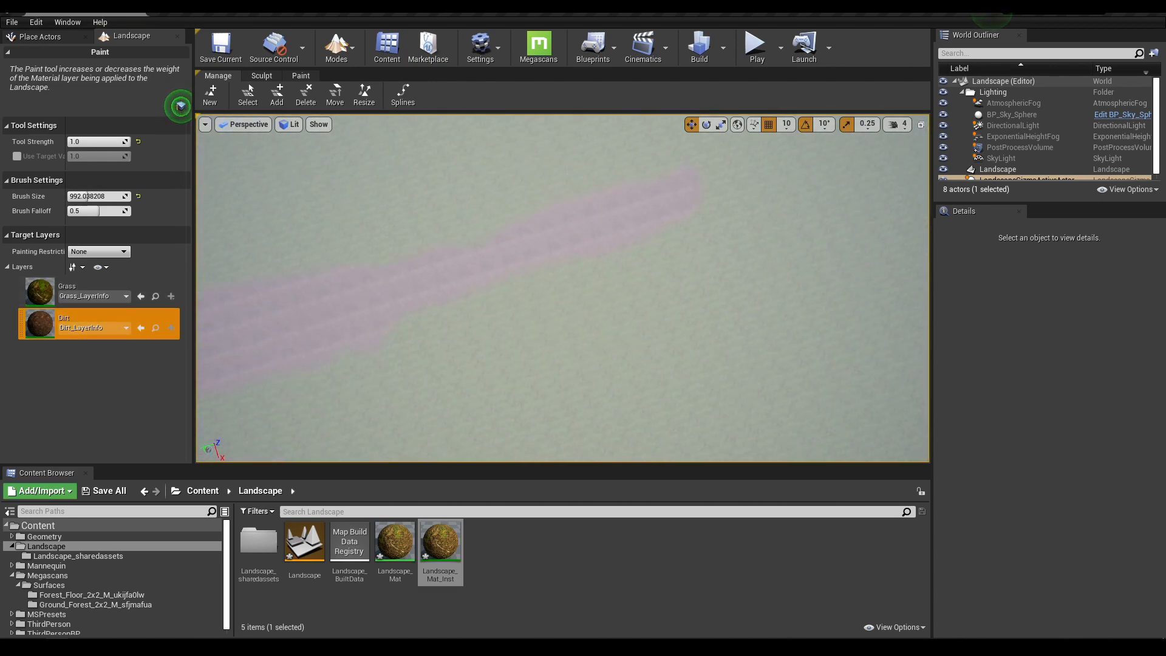
{"action": "right_click_drag", "start_coordinate": [583, 336], "coordinate": [626, 276]}
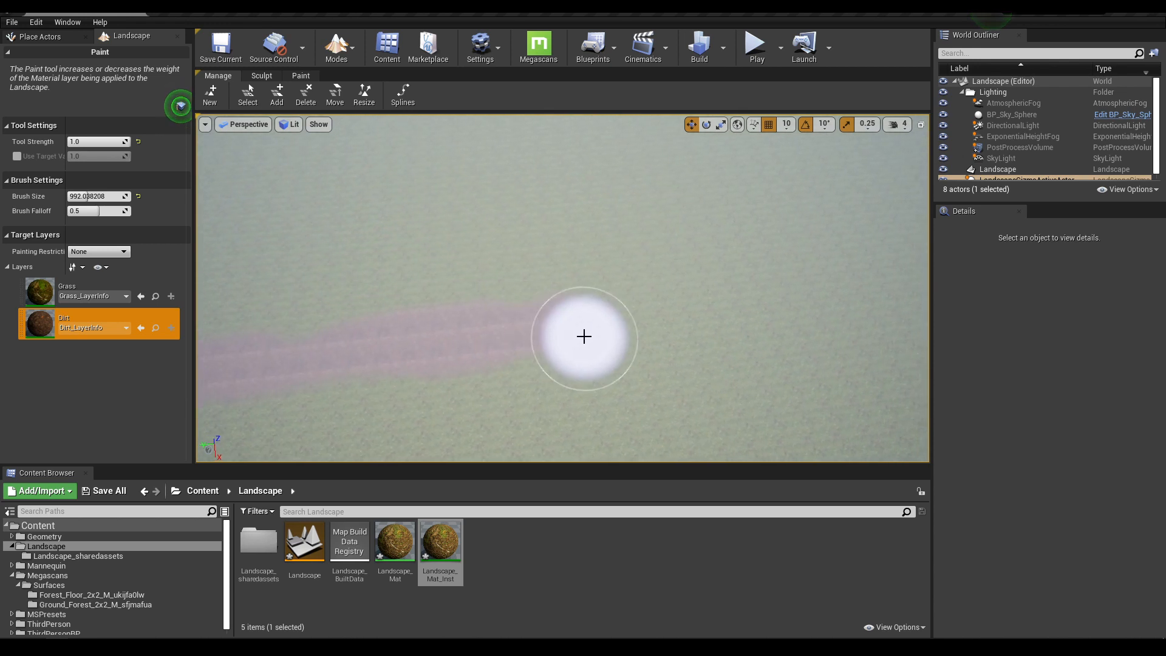
{"action": "key", "text": "bracketleft"}
{"action": "key", "text": "bracketleft"}
{"action": "mouse_move", "coordinate": [528, 333]}
{"action": "left_mouse_down"}
{"action": "mouse_move", "coordinate": [663, 326]}
{"action": "mouse_move", "coordinate": [942, 279]}
{"action": "left_mouse_up"}
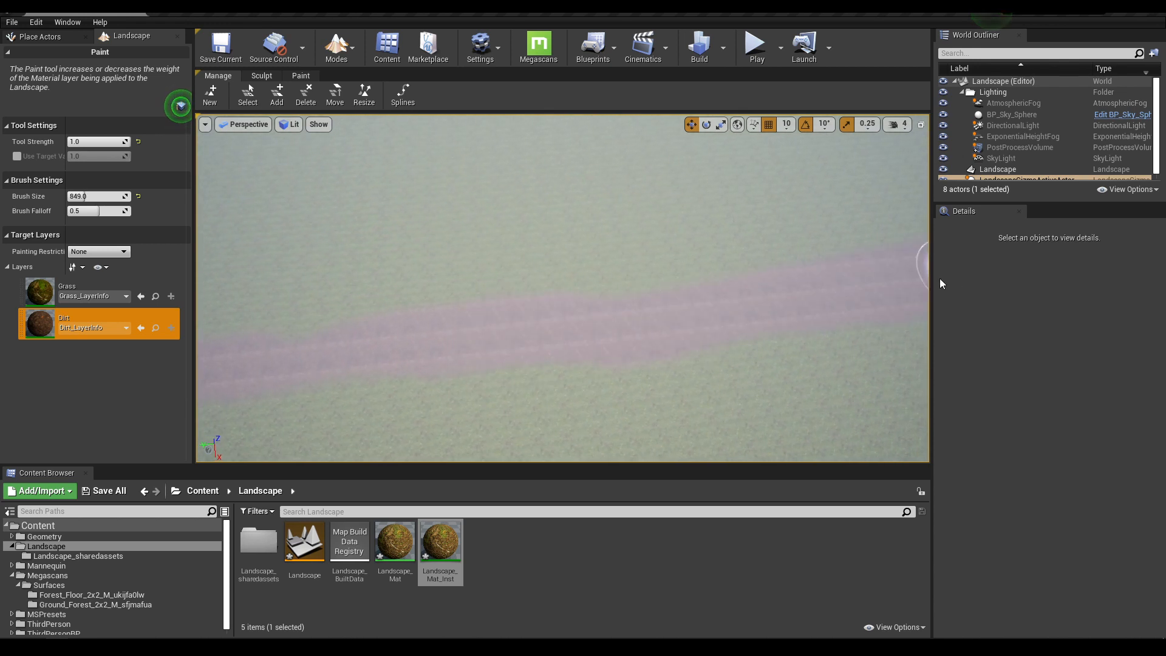
{"action": "right_click_drag", "start_coordinate": [765, 276], "coordinate": [759, 246]}
{"action": "mouse_move", "coordinate": [618, 214]}
{"action": "right_mouse_down"}
{"action": "mouse_move", "coordinate": [571, 176]}
{"action": "mouse_move", "coordinate": [580, 167]}
{"action": "mouse_move", "coordinate": [576, 192]}
{"action": "right_mouse_up"}
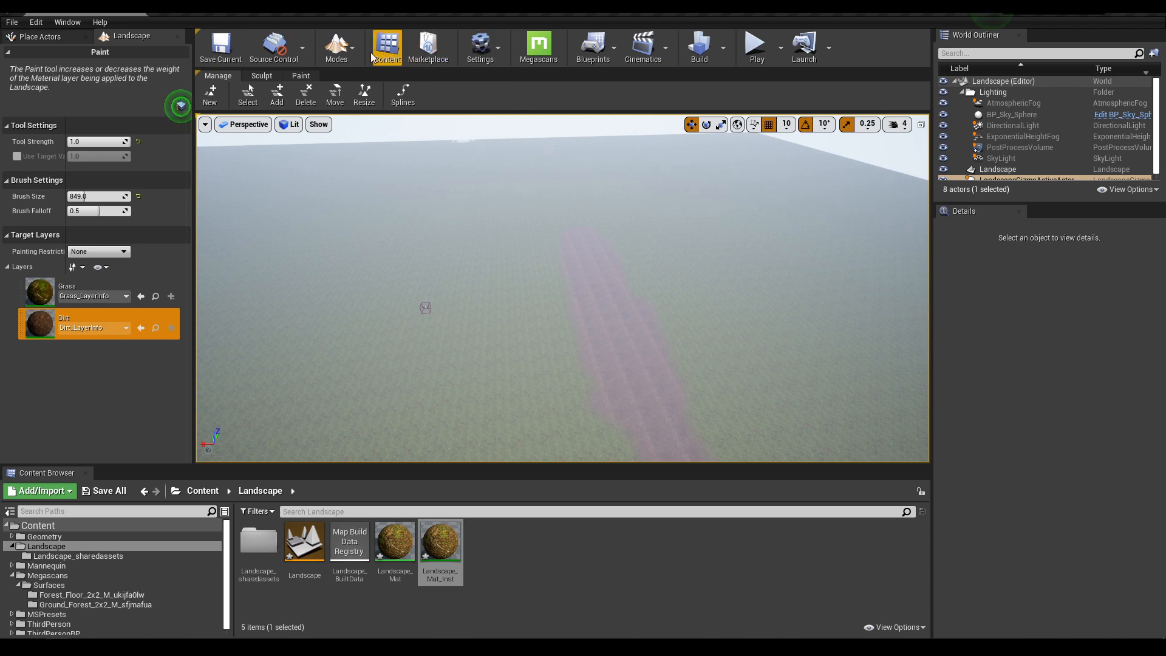
Step: Switch back to Select mode, examine the dirt path at ground level, and save the level
{"action": "left_click", "coordinate": [341, 49]}
{"action": "left_click", "coordinate": [354, 88]}
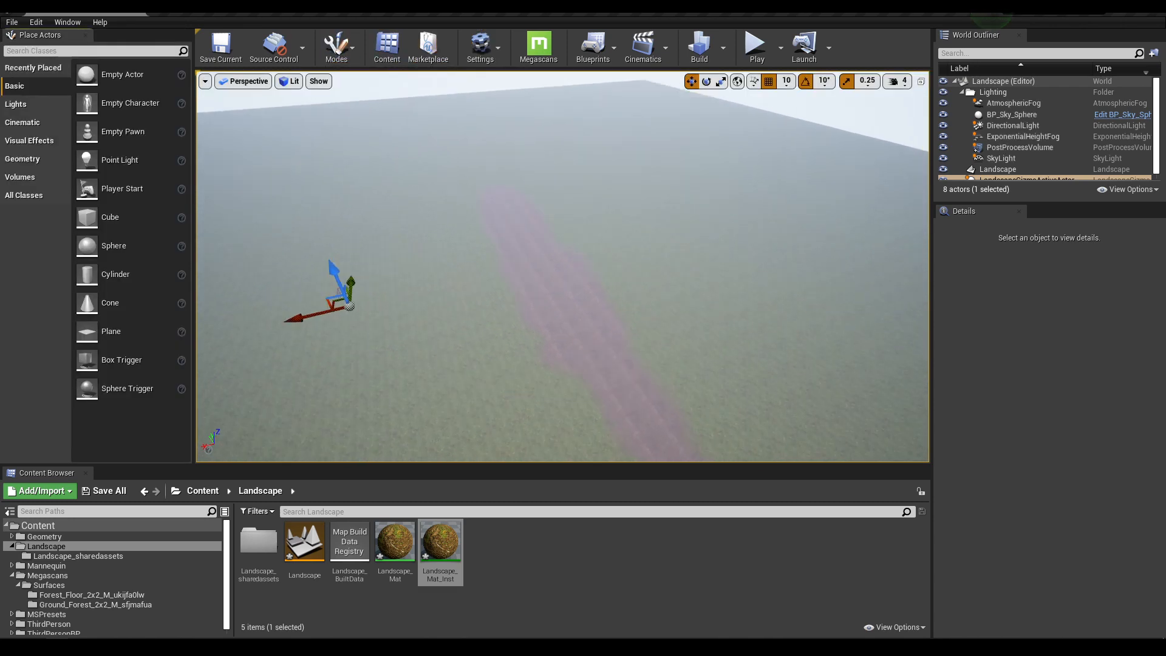
{"action": "mouse_move", "coordinate": [562, 267]}
{"action": "right_mouse_down"}
{"action": "mouse_move", "coordinate": [589, 316]}
{"action": "mouse_move", "coordinate": [568, 288]}
{"action": "mouse_move", "coordinate": [592, 267]}
{"action": "mouse_move", "coordinate": [555, 288]}
{"action": "mouse_move", "coordinate": [456, 276]}
{"action": "mouse_move", "coordinate": [449, 255]}
{"action": "mouse_move", "coordinate": [457, 318]}
{"action": "mouse_move", "coordinate": [456, 243]}
{"action": "mouse_move", "coordinate": [456, 338]}
{"action": "right_mouse_up"}
{"action": "key", "text": "w"}
{"action": "key", "text": "a"}
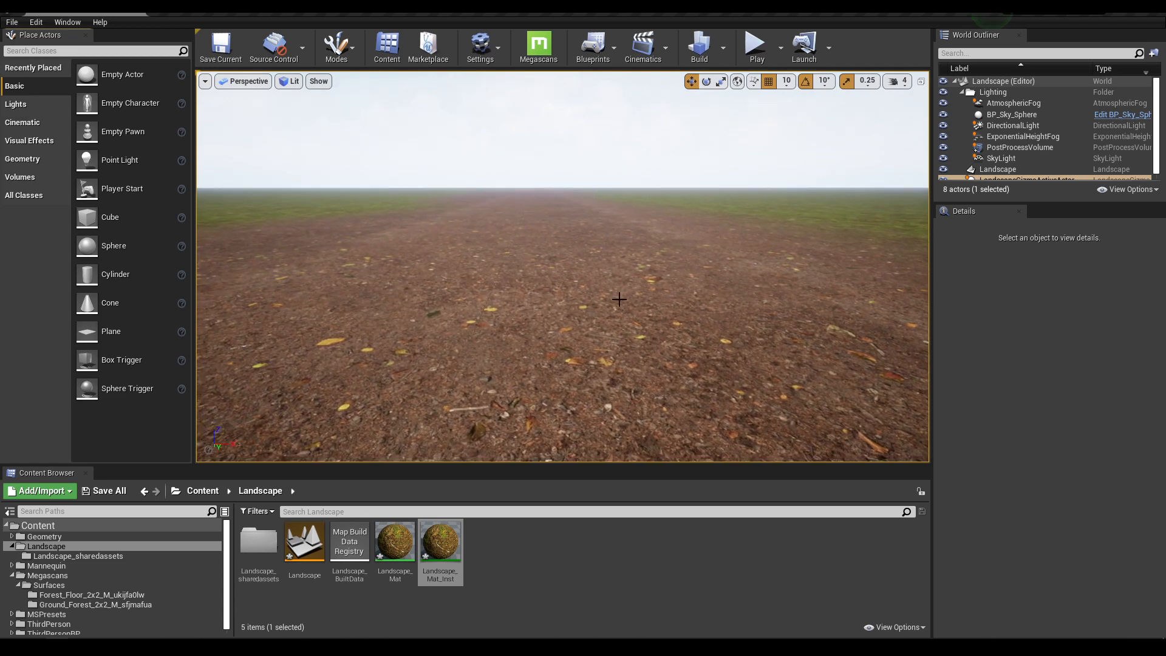
{"action": "key", "text": "ctrl+s"}
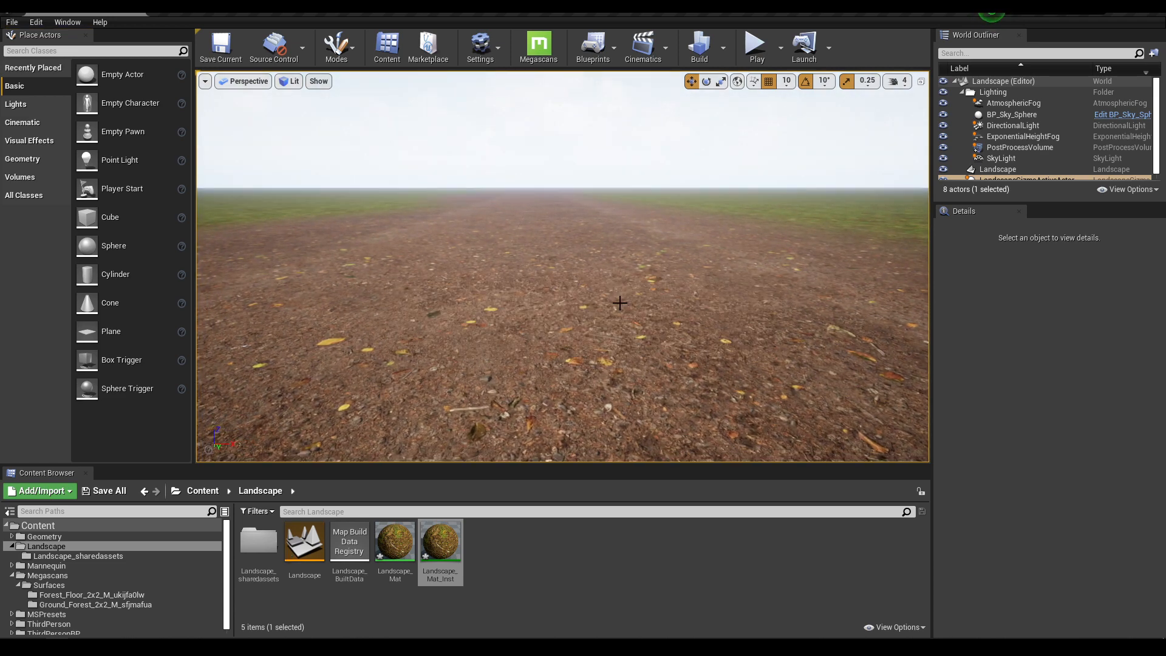